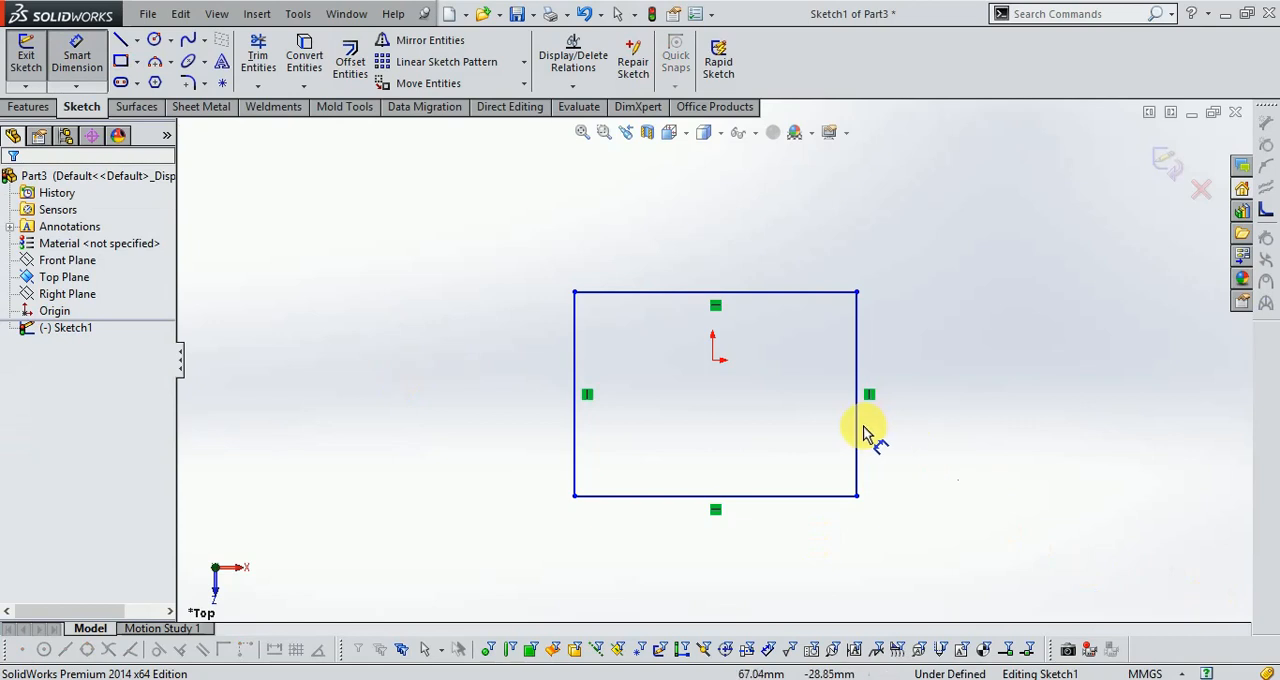
Dimension the sketched rectangle to 64 mm on its vertical side and 108 mm on its bottom side.
left_click(925, 432)
left_click(958, 431)
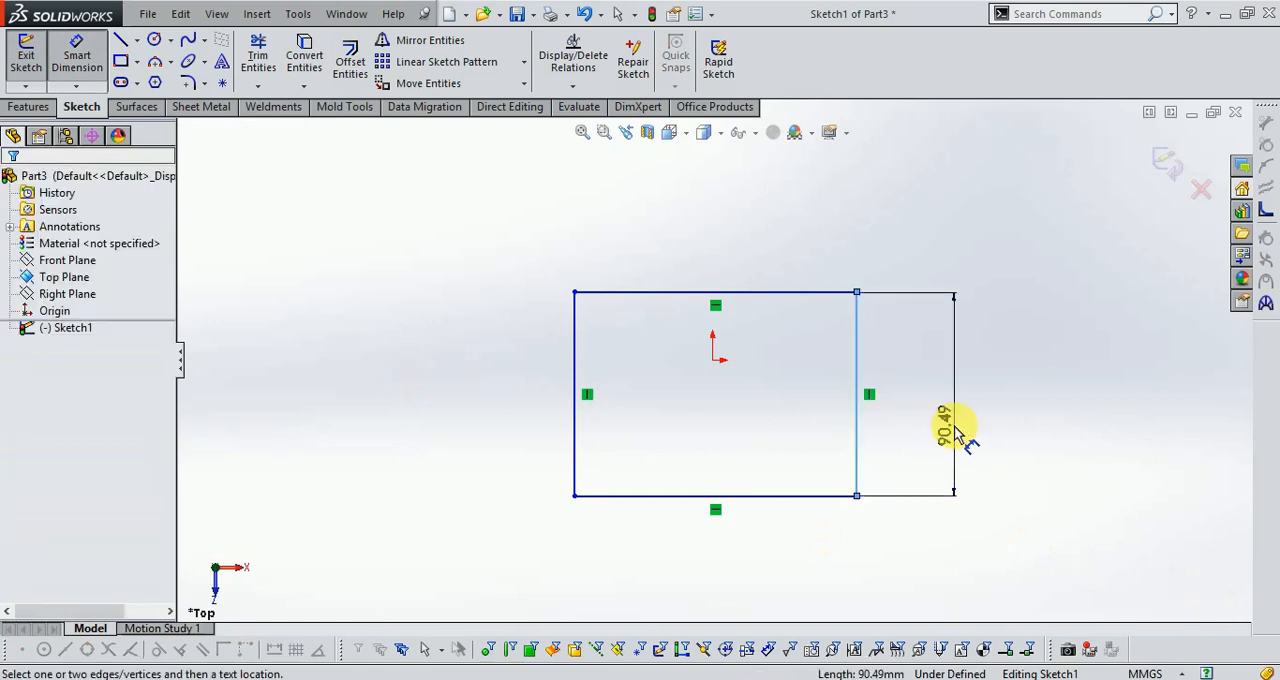
type("64")
key("Return")
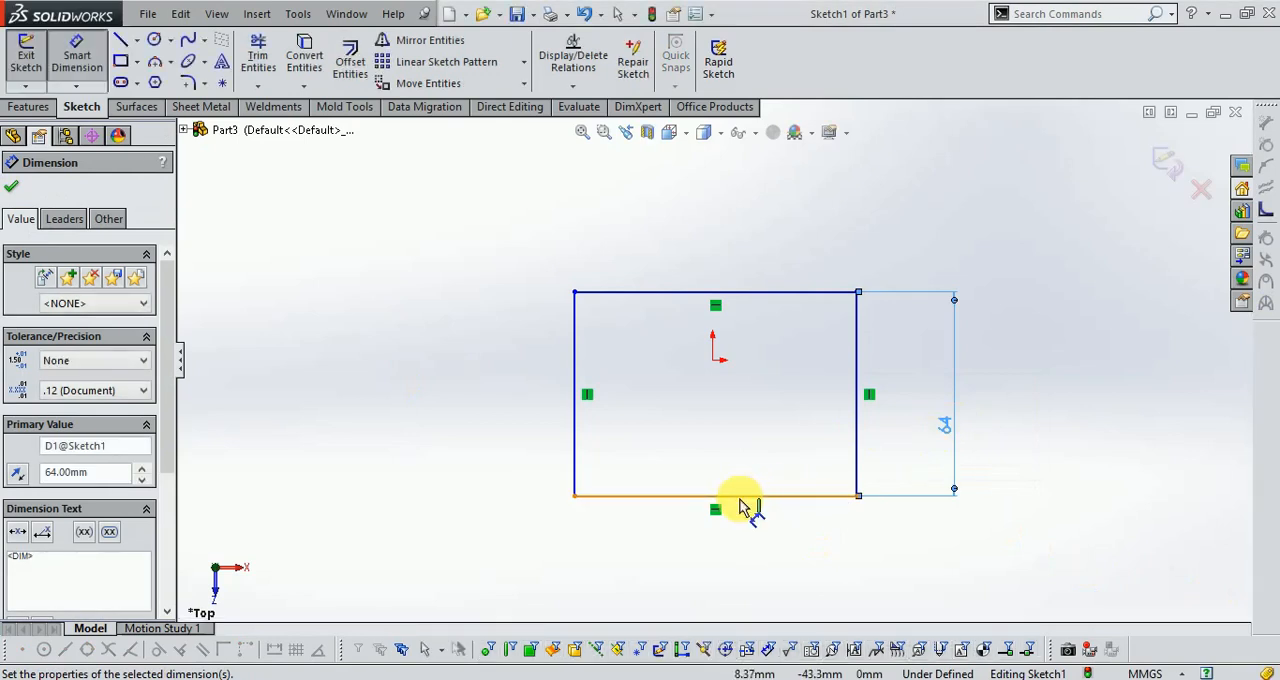
left_click(745, 496)
left_click(753, 547)
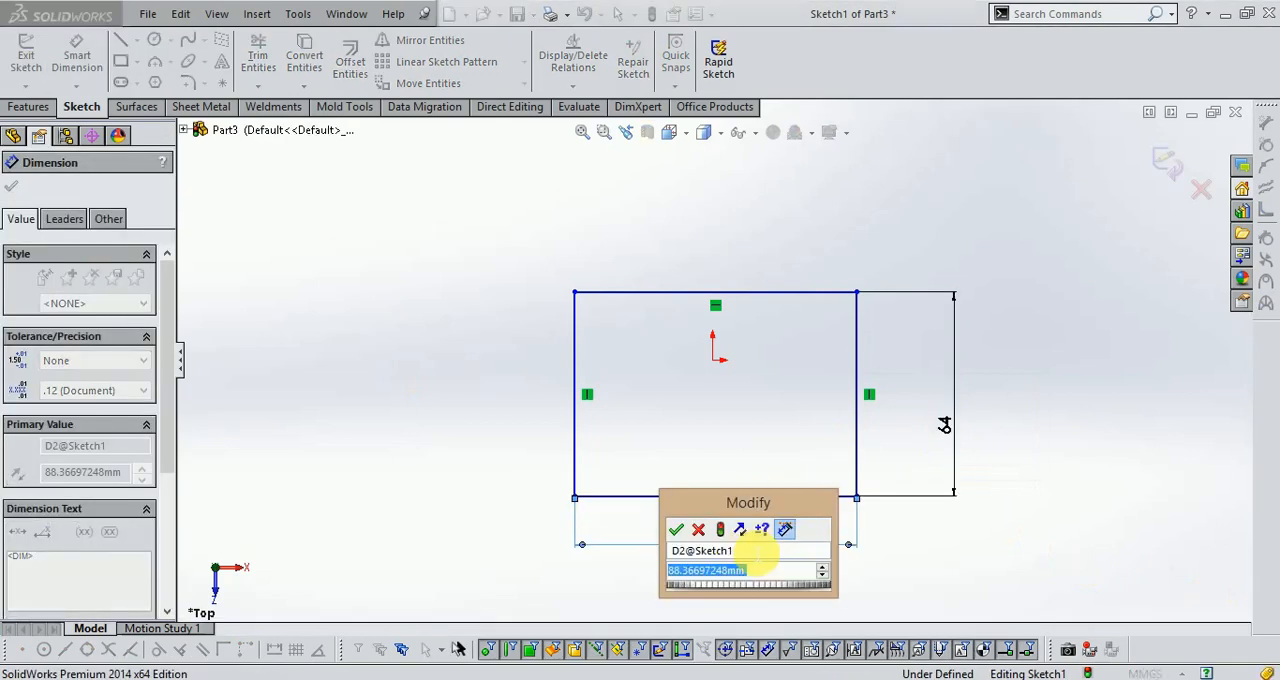
type("108")
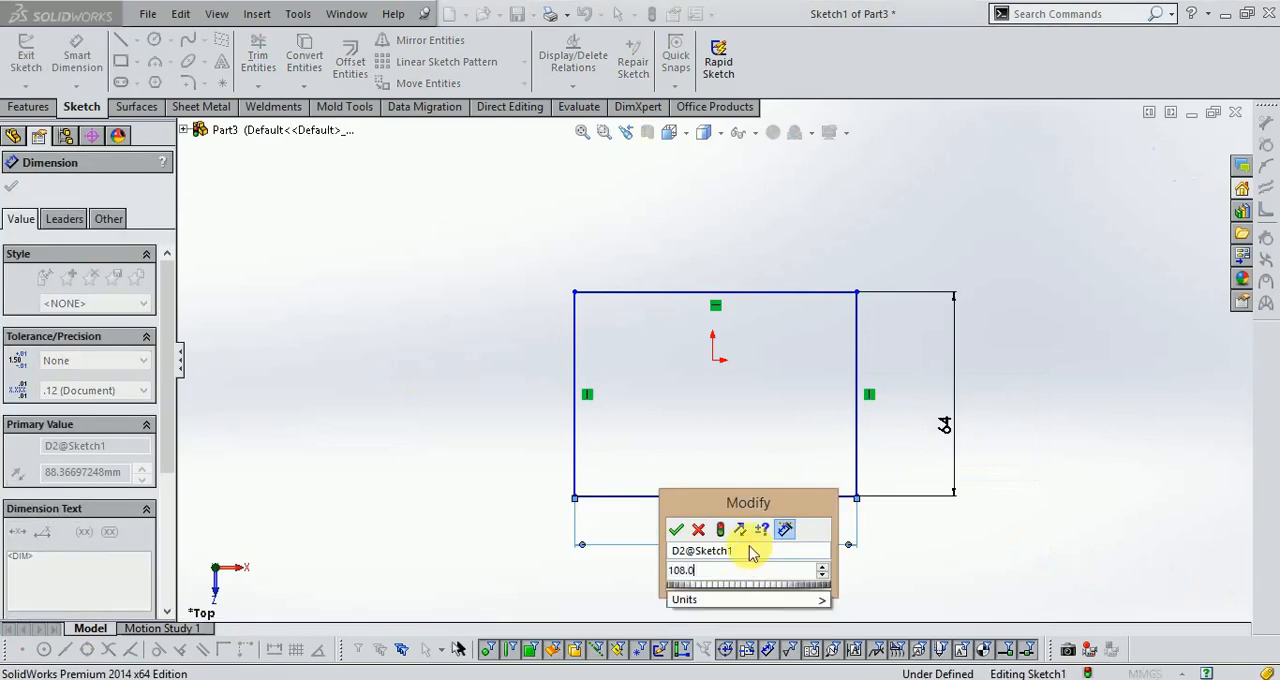
key("Return")
Dimension the distance from the origin to the rectangle's top edge as 64/2 mm.
left_click(725, 366)
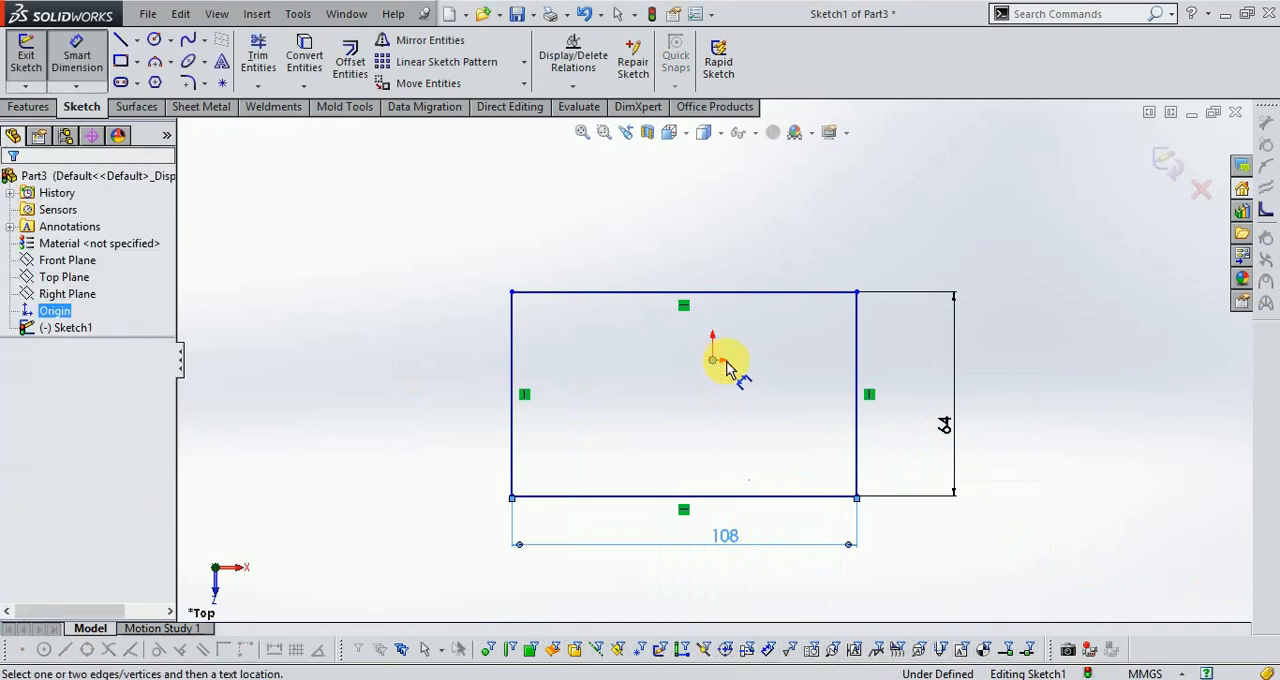
left_click(743, 292)
left_click(903, 343)
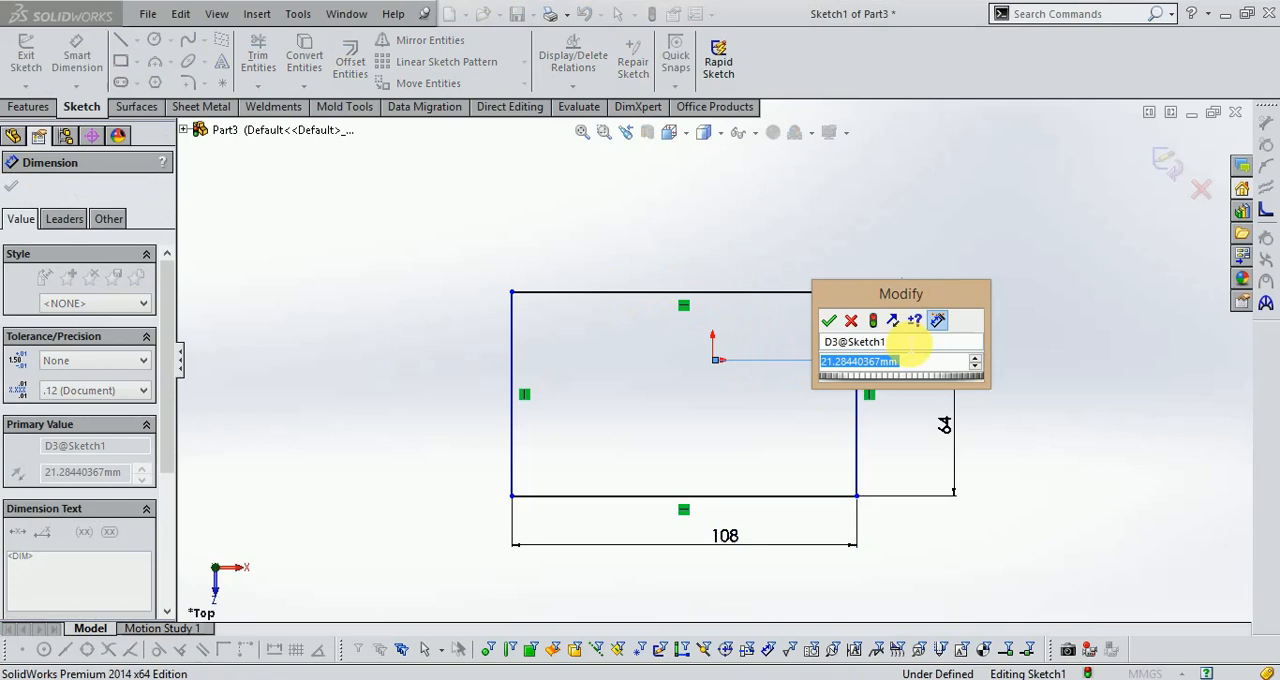
type("64/")
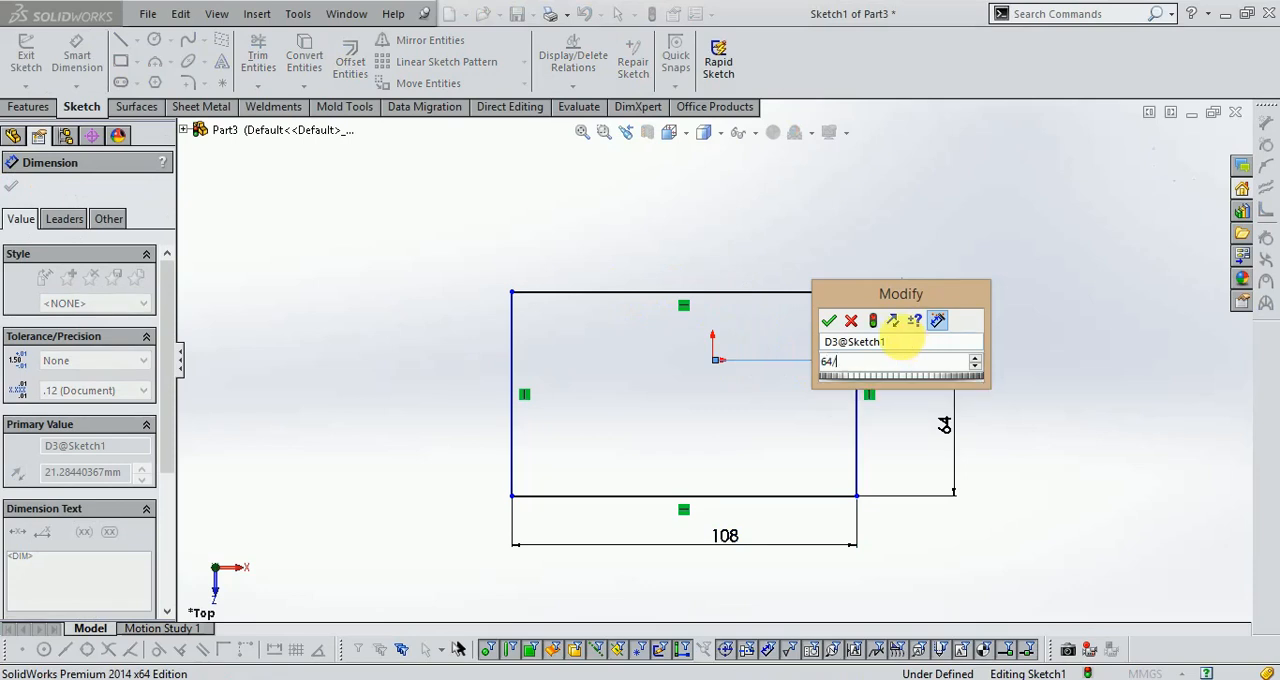
type("2")
key("Return")
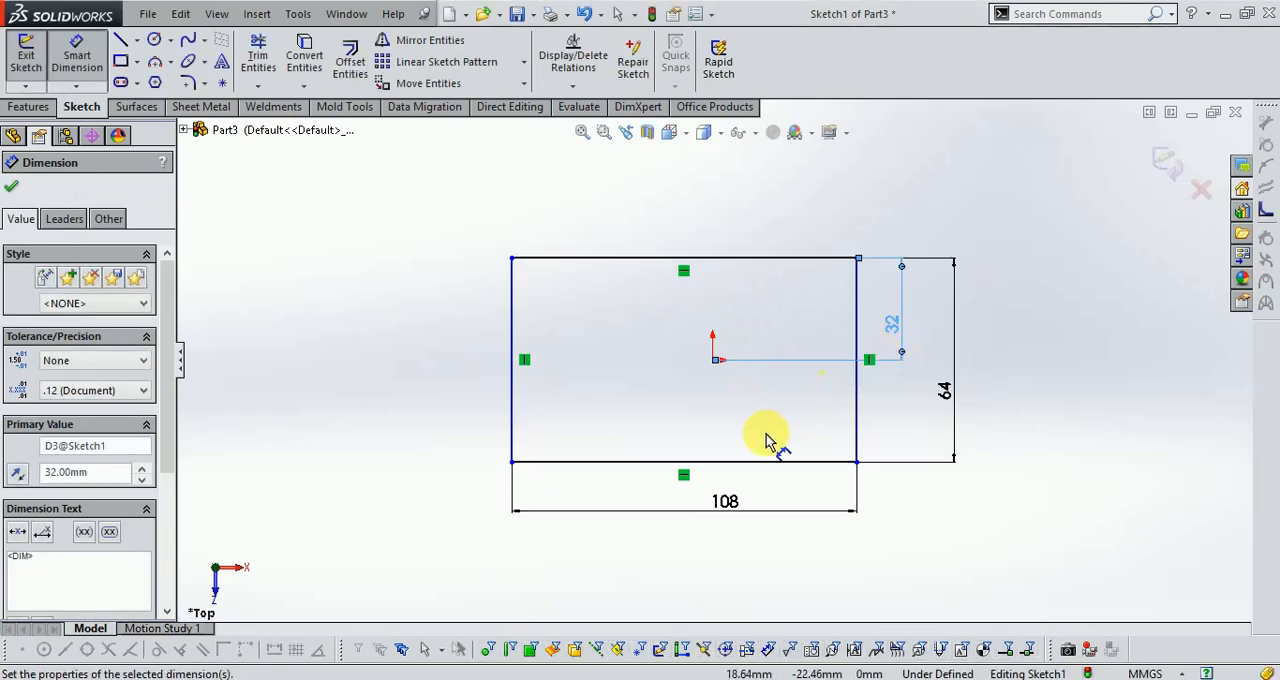
Dimension the distance from the origin to the rectangle's left edge as 108/2 mm and exit the sketch.
left_click(712, 366)
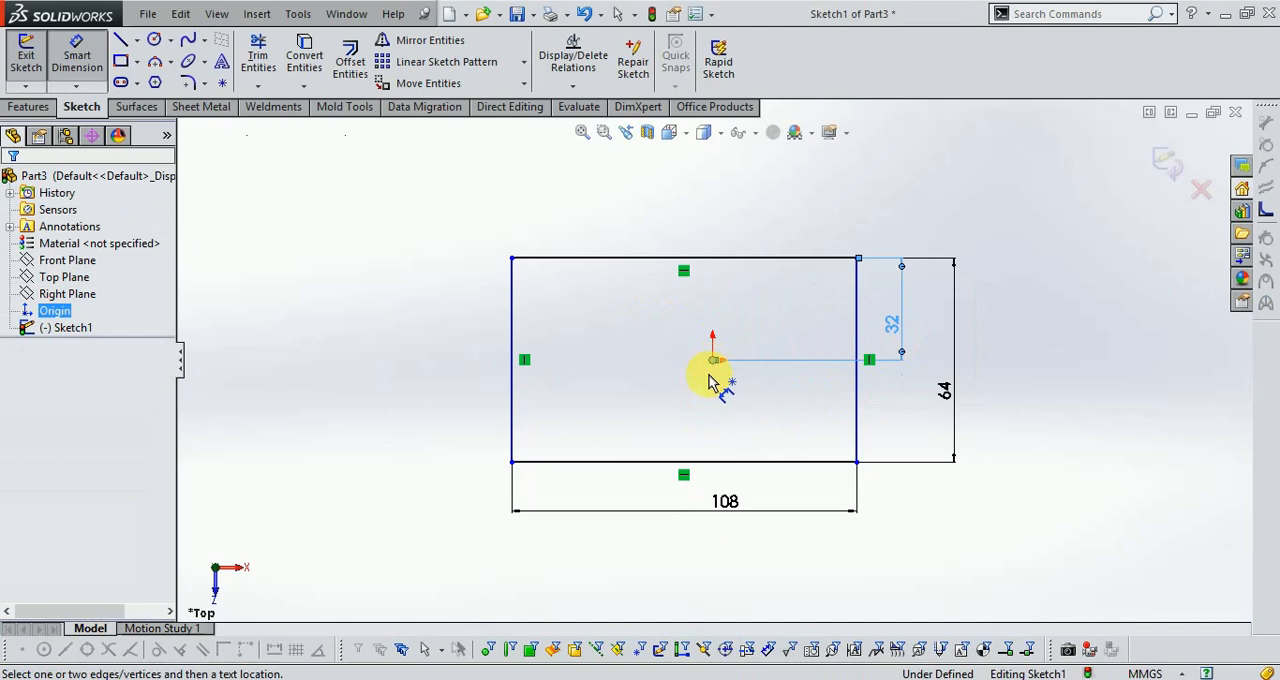
left_click(513, 435)
left_click(574, 490)
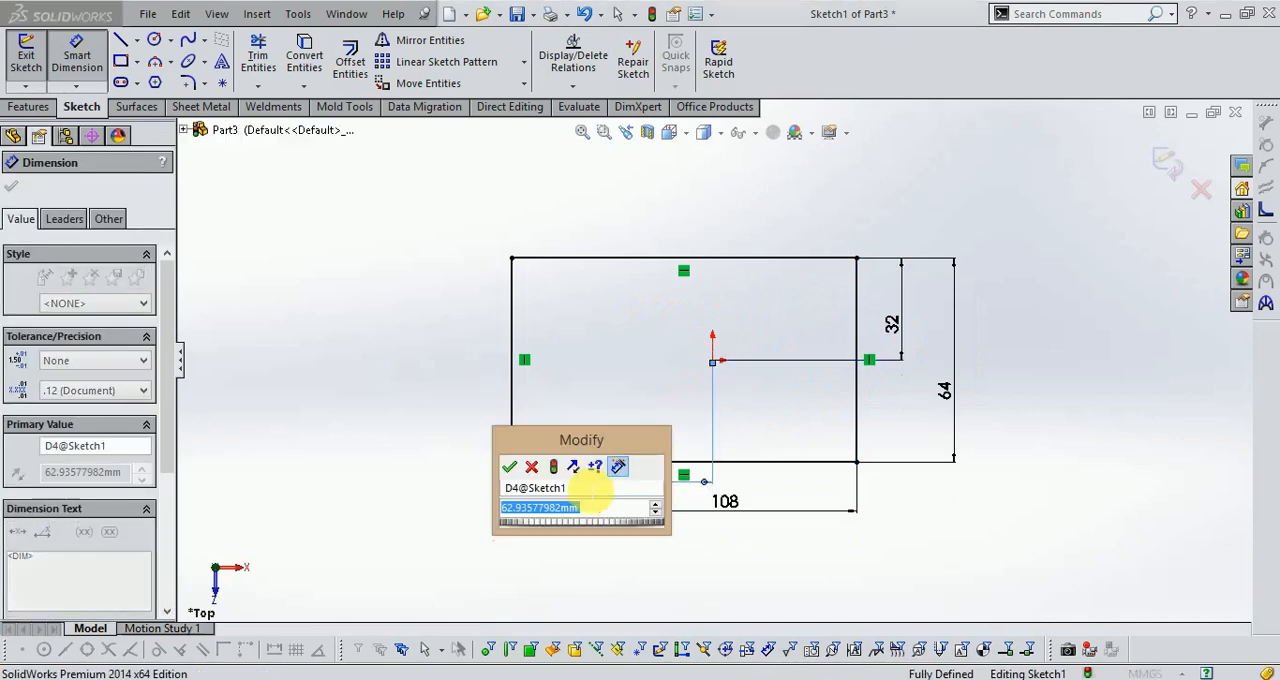
type("108/2")
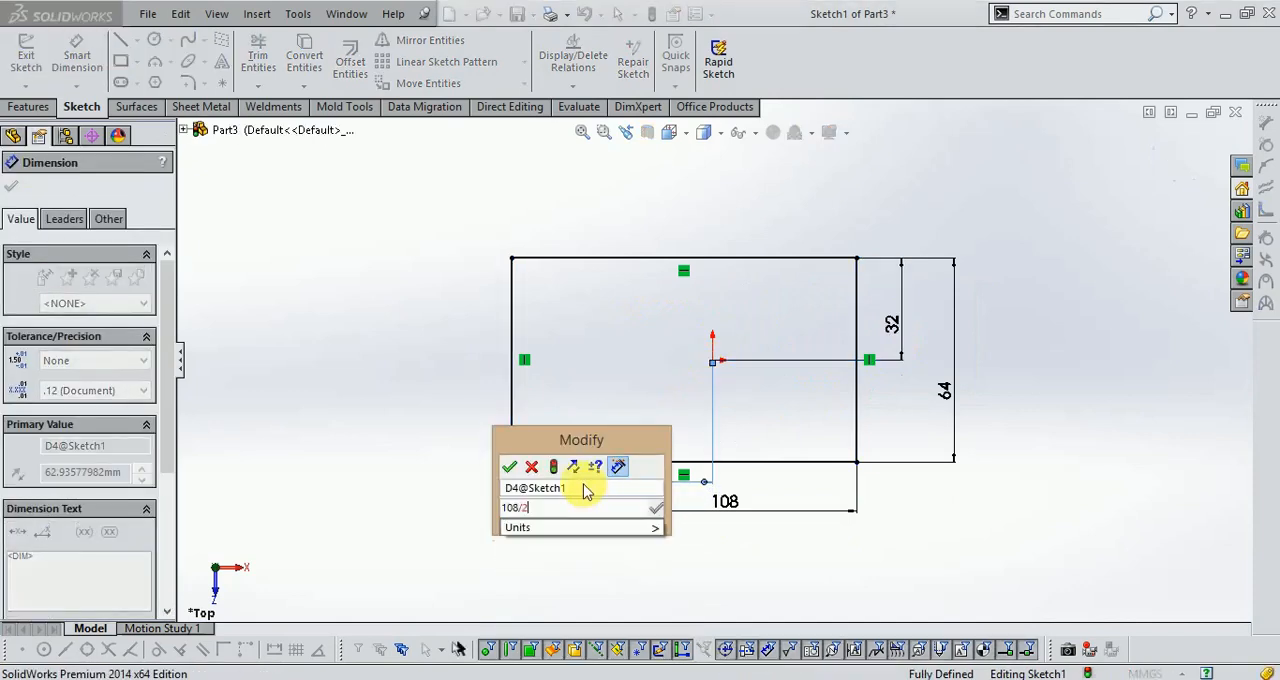
key("Return")
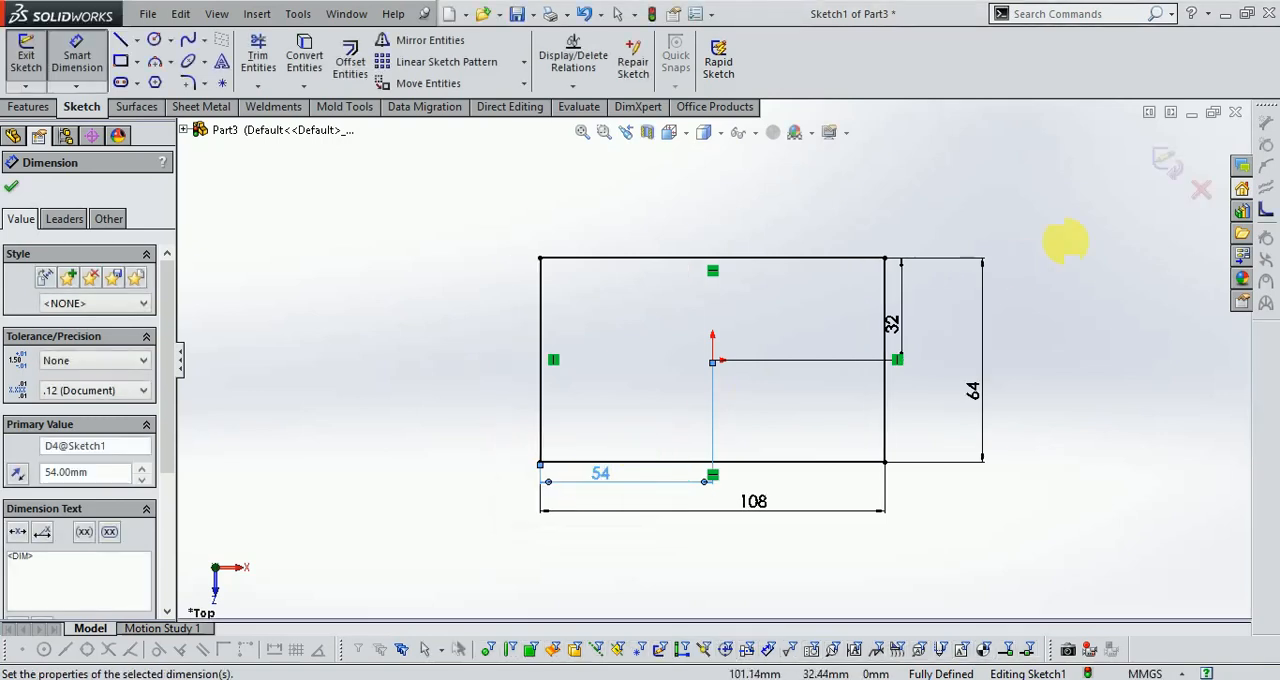
left_click(1166, 177)
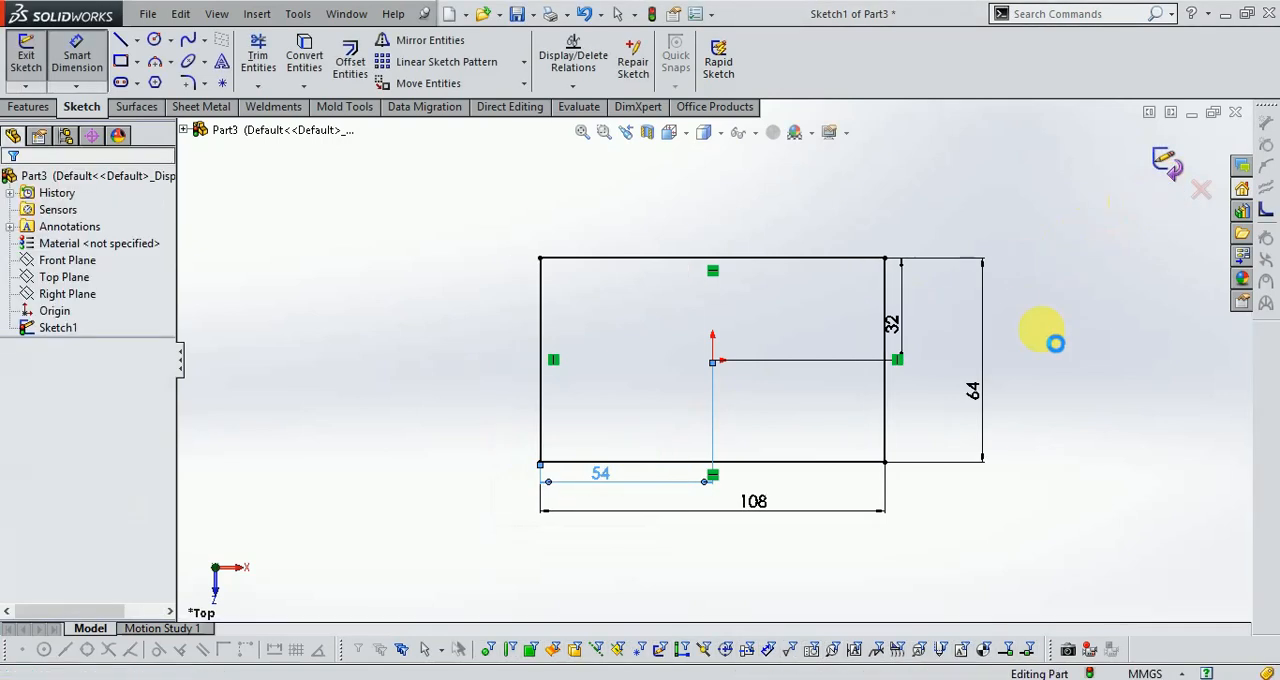
Show the isometric view, check the block's height in the Windows Photo Viewer drawing, and extrude the rectangle 56 mm.
left_click(669, 133)
left_click(762, 183)
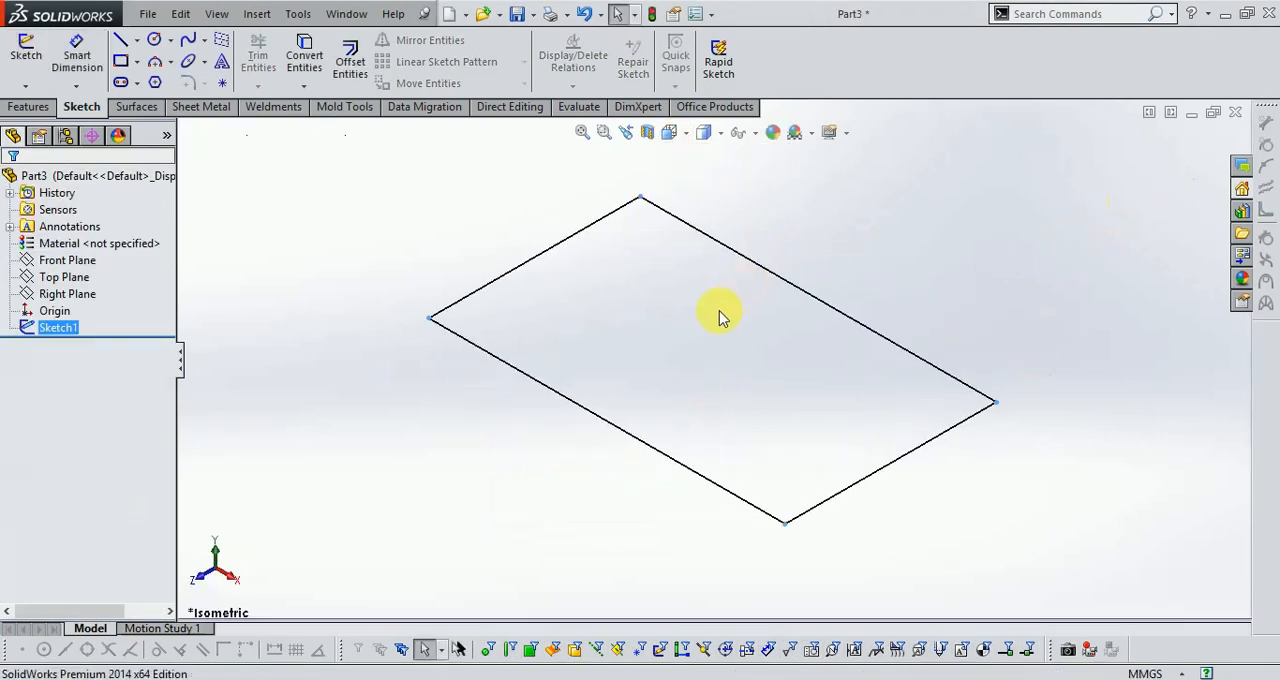
left_click(360, 610)
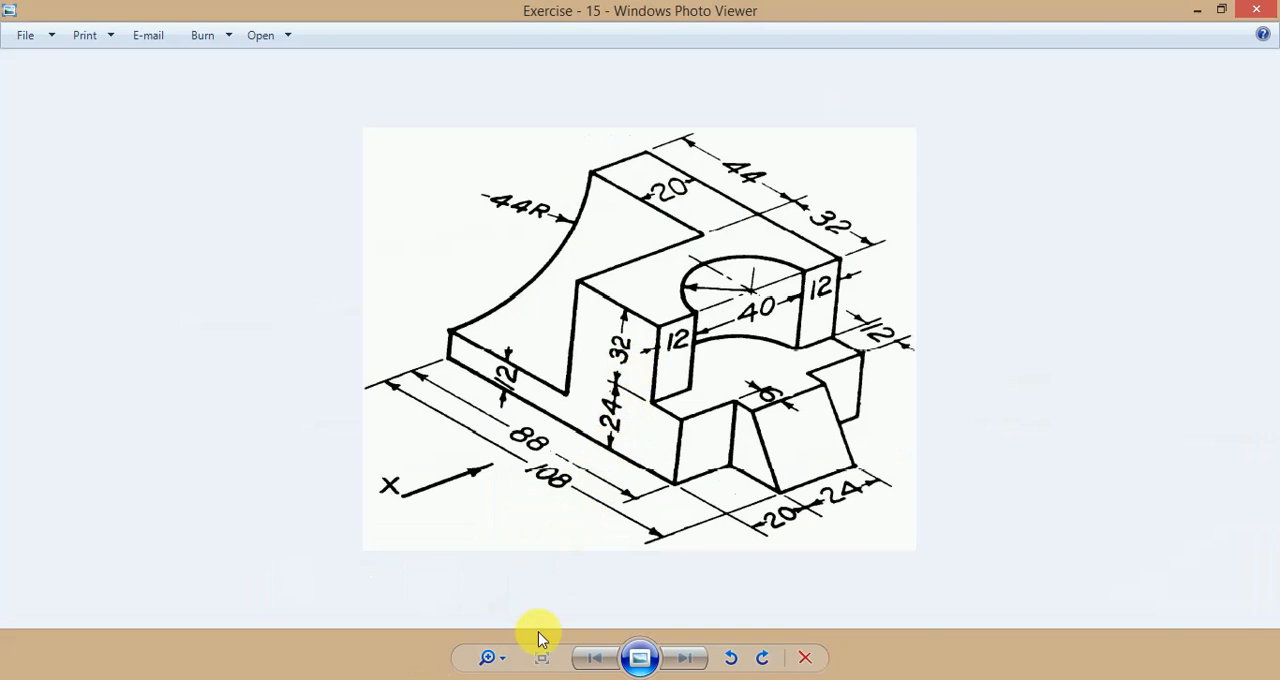
key("alt+Tab")
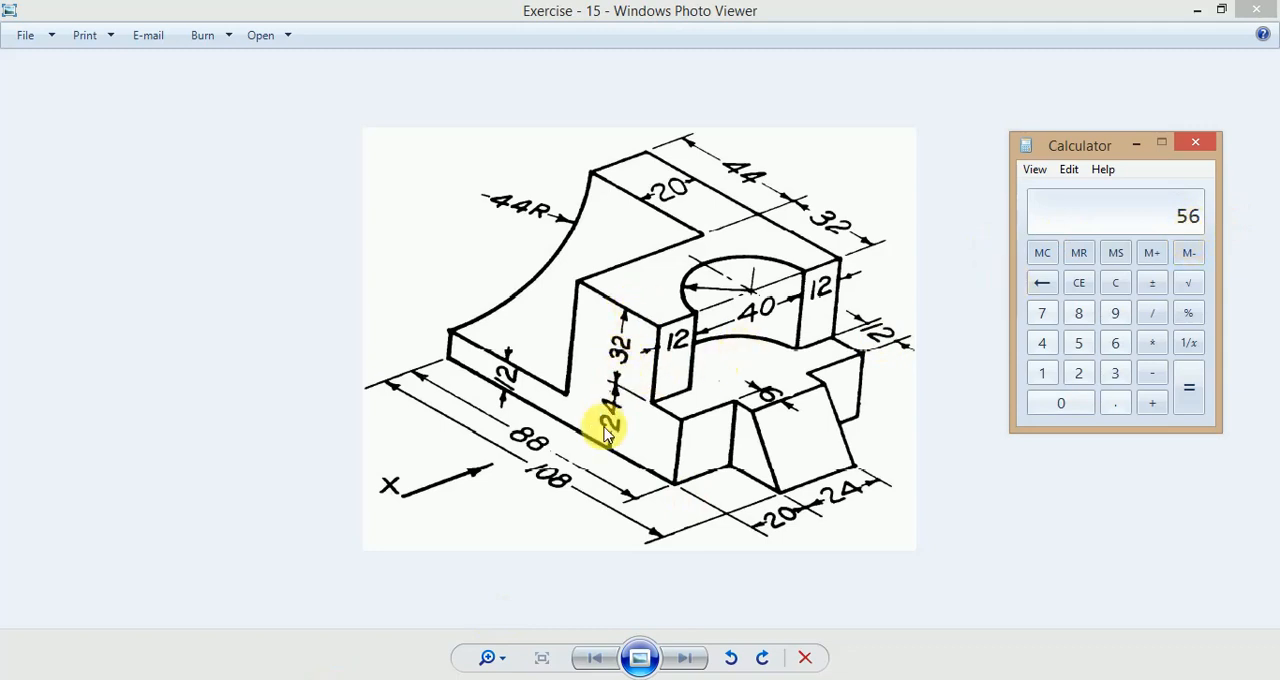
left_click(435, 679)
left_click(42, 110)
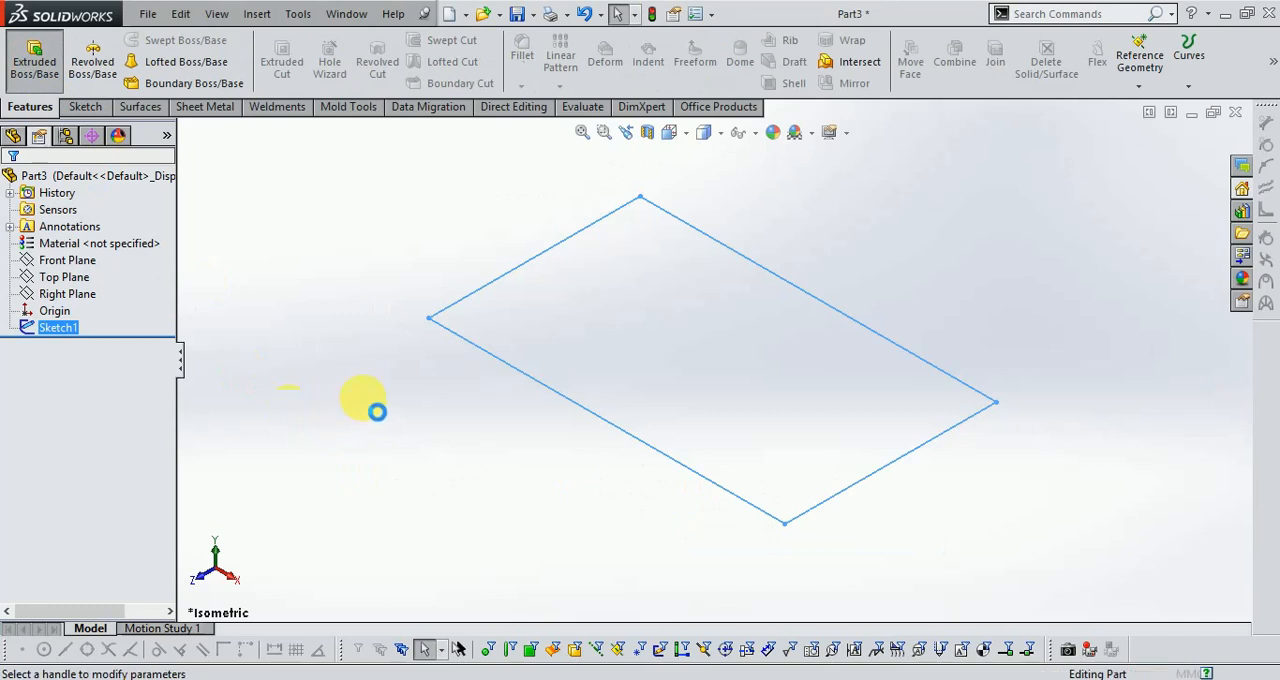
type("56")
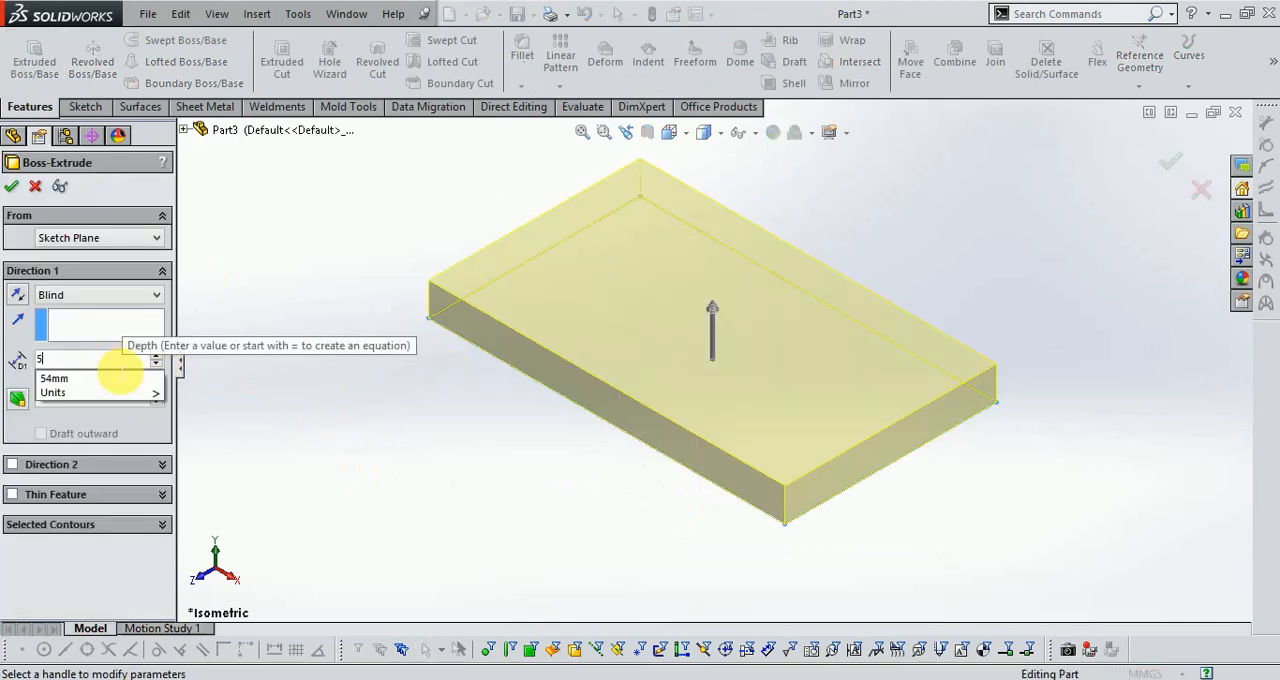
key("Return")
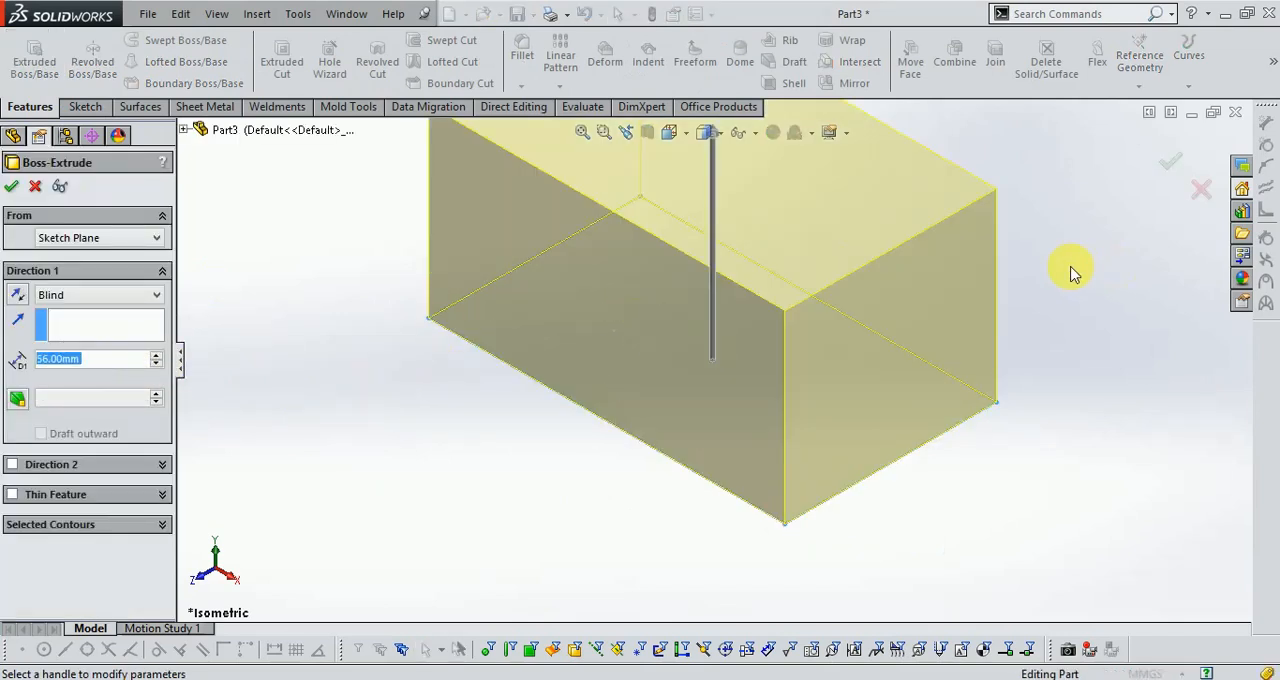
left_click(1173, 165)
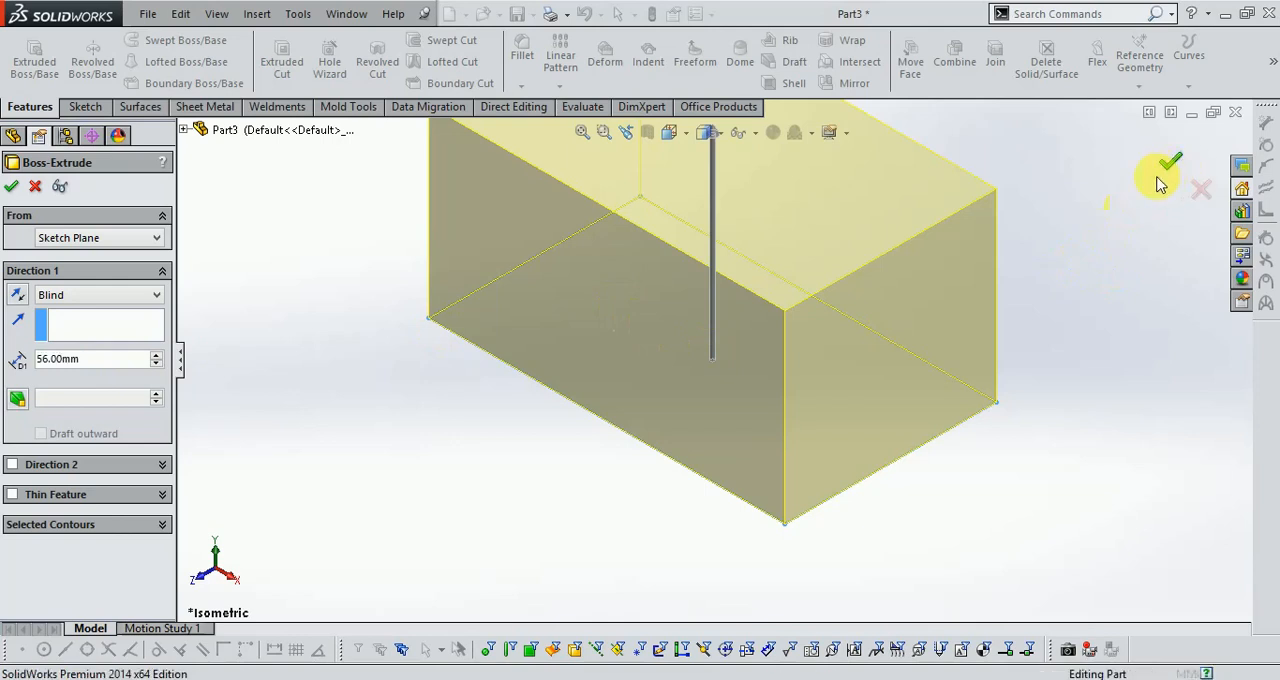
left_click(1024, 310)
Consult the exercise drawing in Windows Photo Viewer and start a new sketch on the block's top face.
scroll(815, 570, "up", 2)
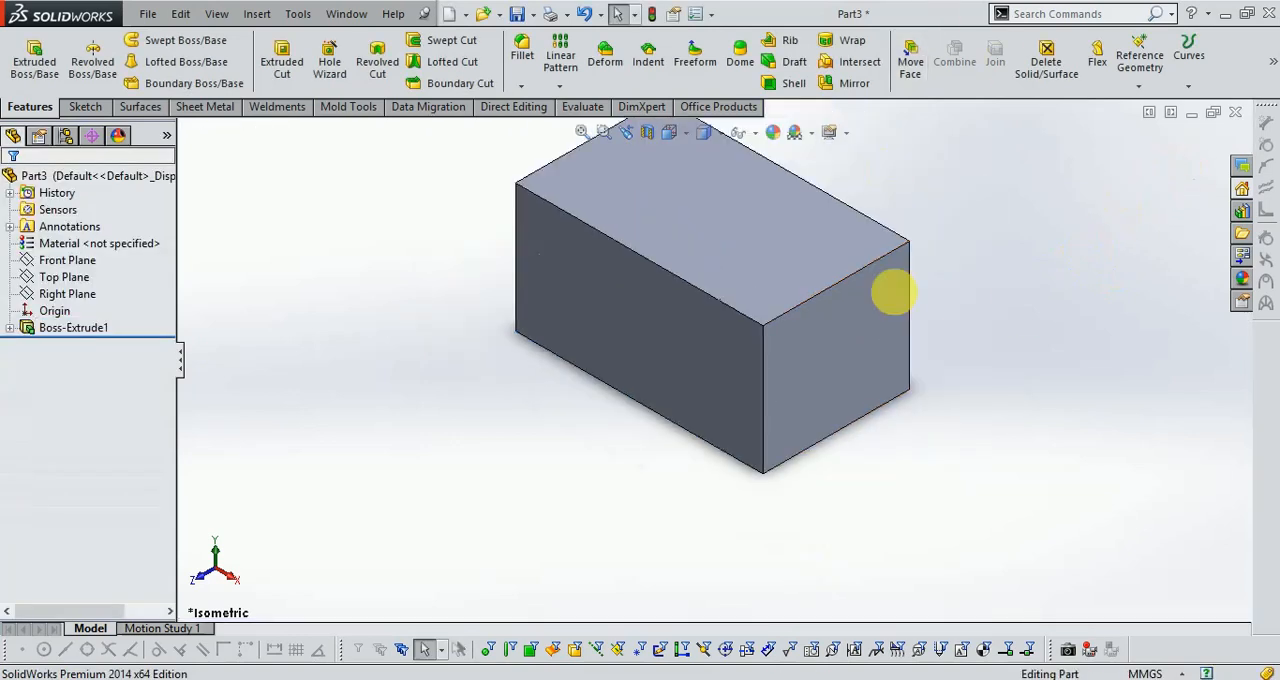
scroll(898, 449, "up", 2)
scroll(704, 166, "down", 3)
scroll(705, 174, "up", 1)
scroll(913, 598, "down", 1)
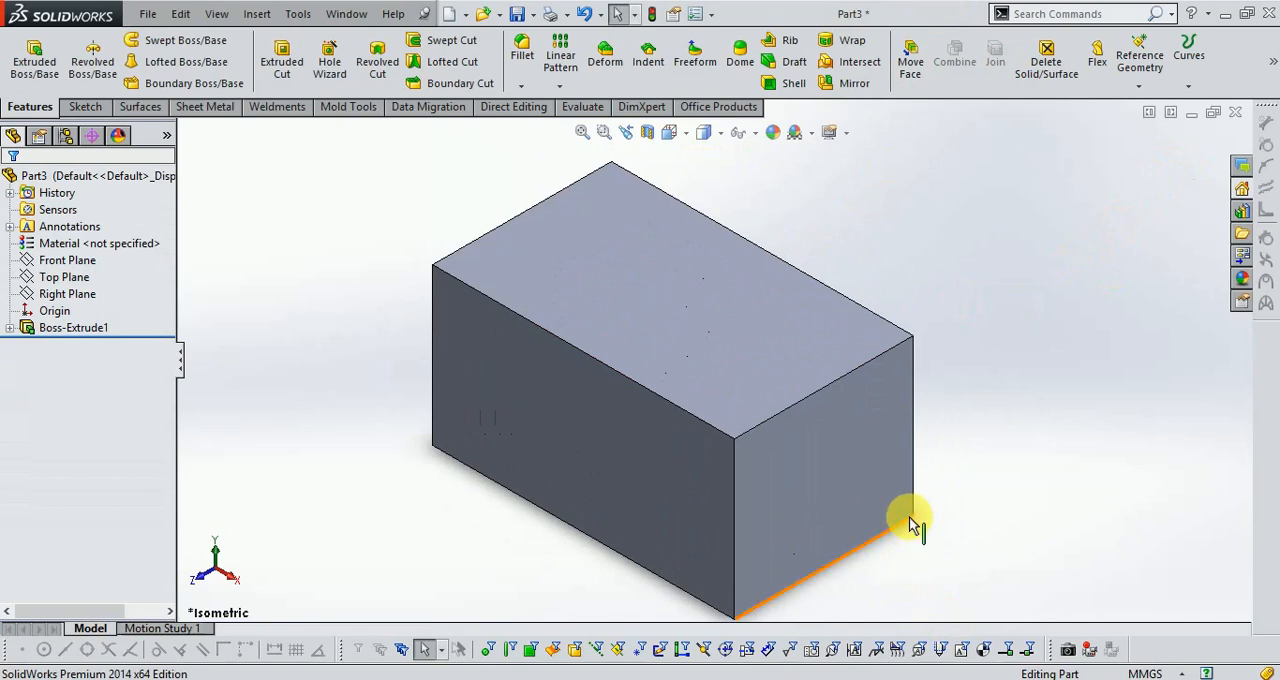
key("alt+Tab")
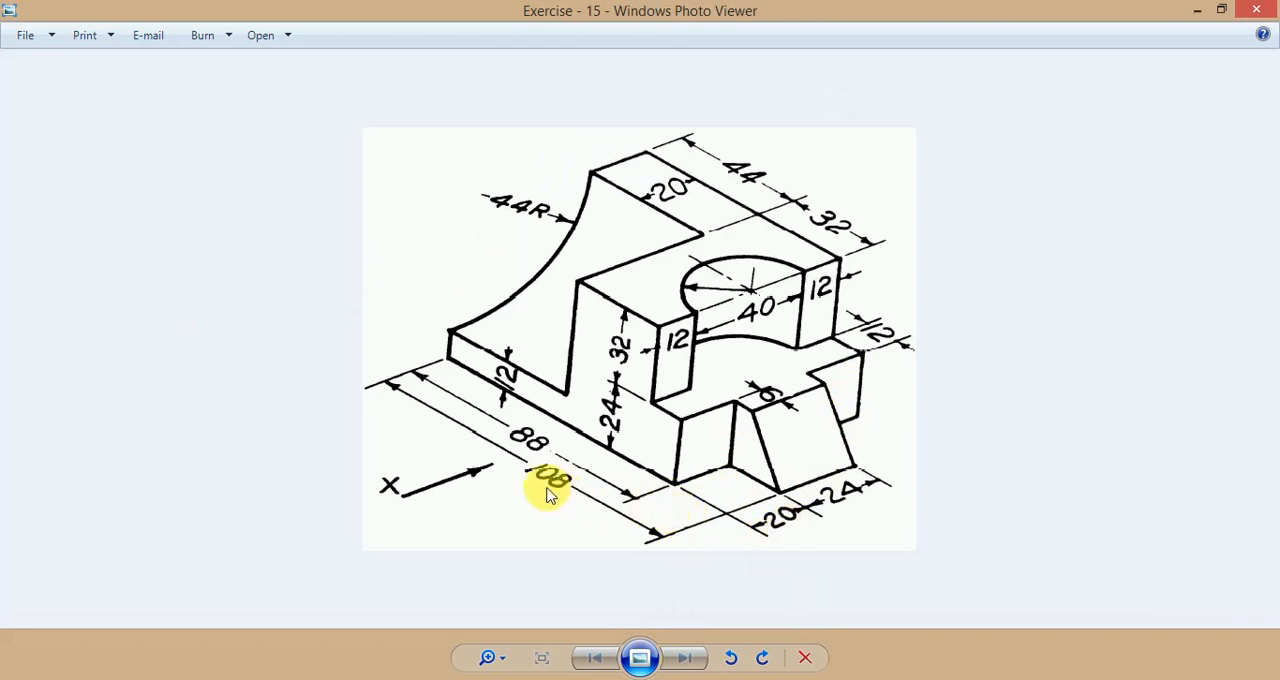
key("alt+Tab")
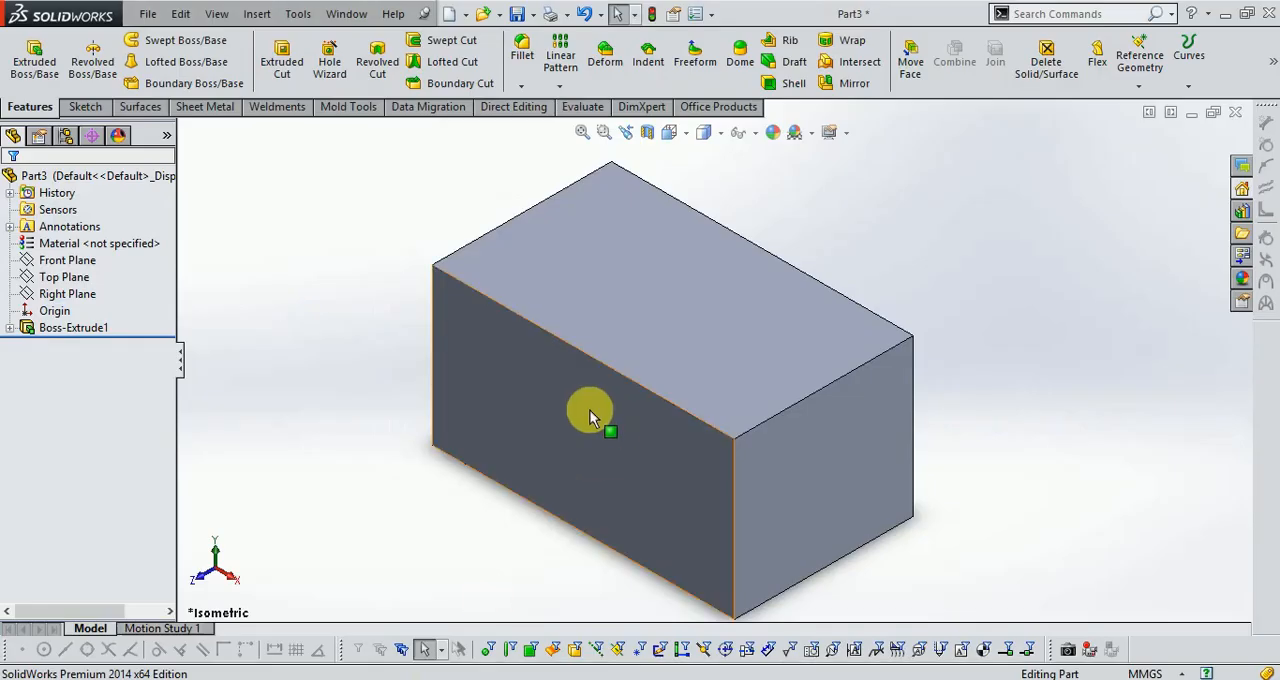
left_click(81, 106)
left_click(26, 50)
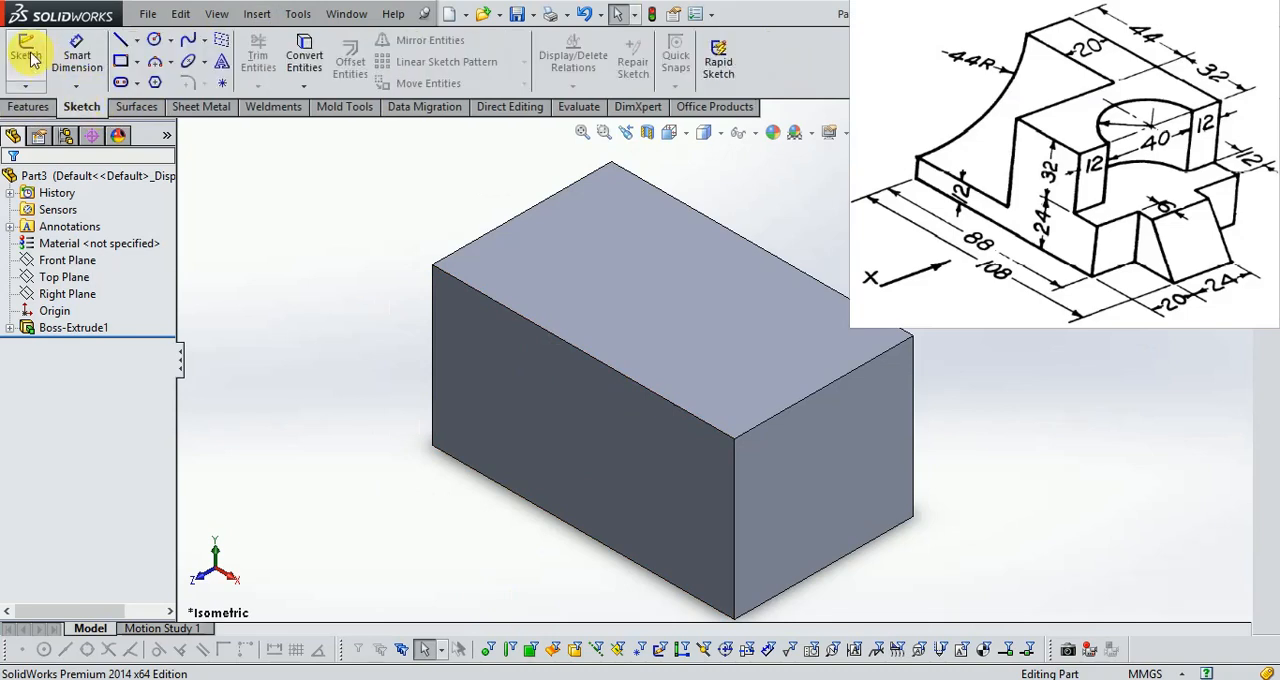
left_click(572, 285)
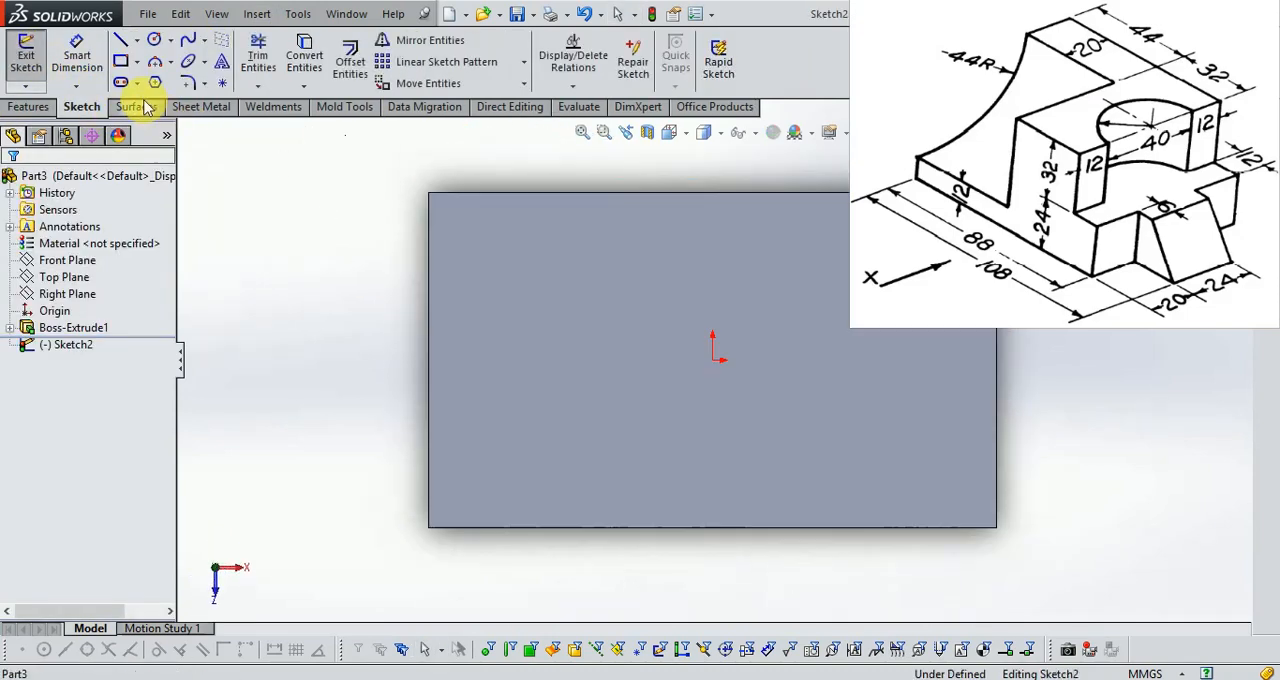
Draw two corner rectangles about 17 mm wide on the top face, at the upper-right and lower-right corners.
left_click(120, 62)
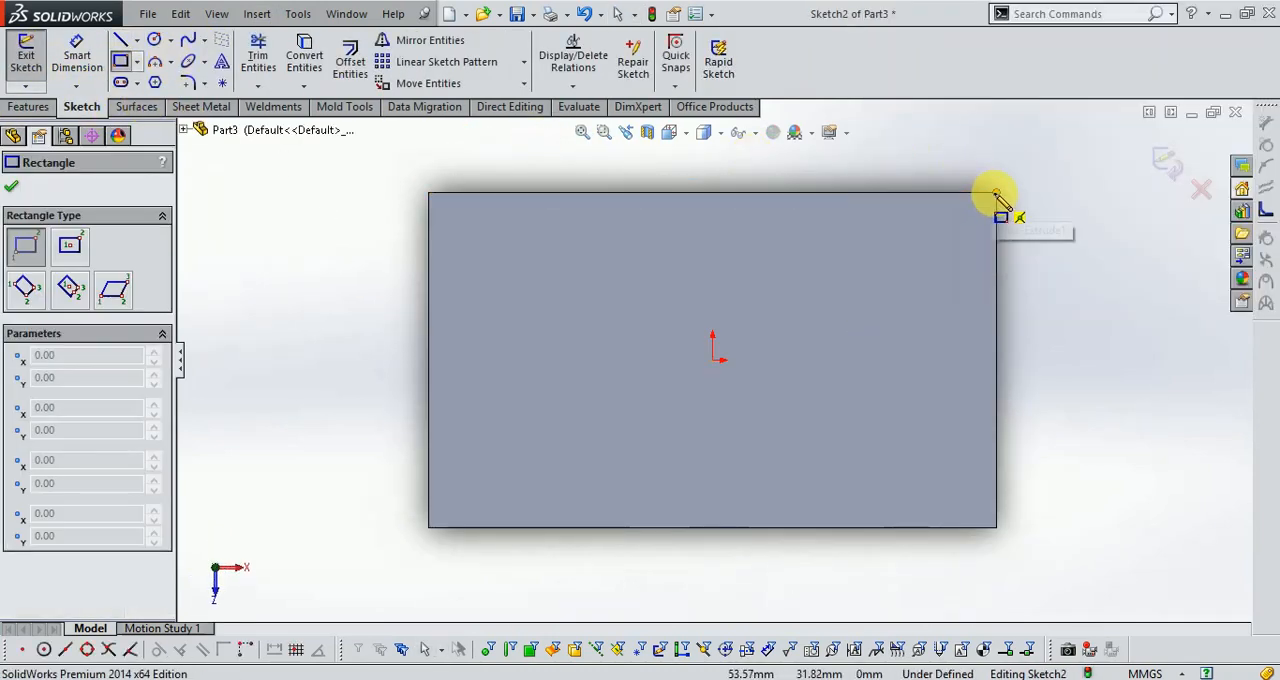
left_click(996, 192)
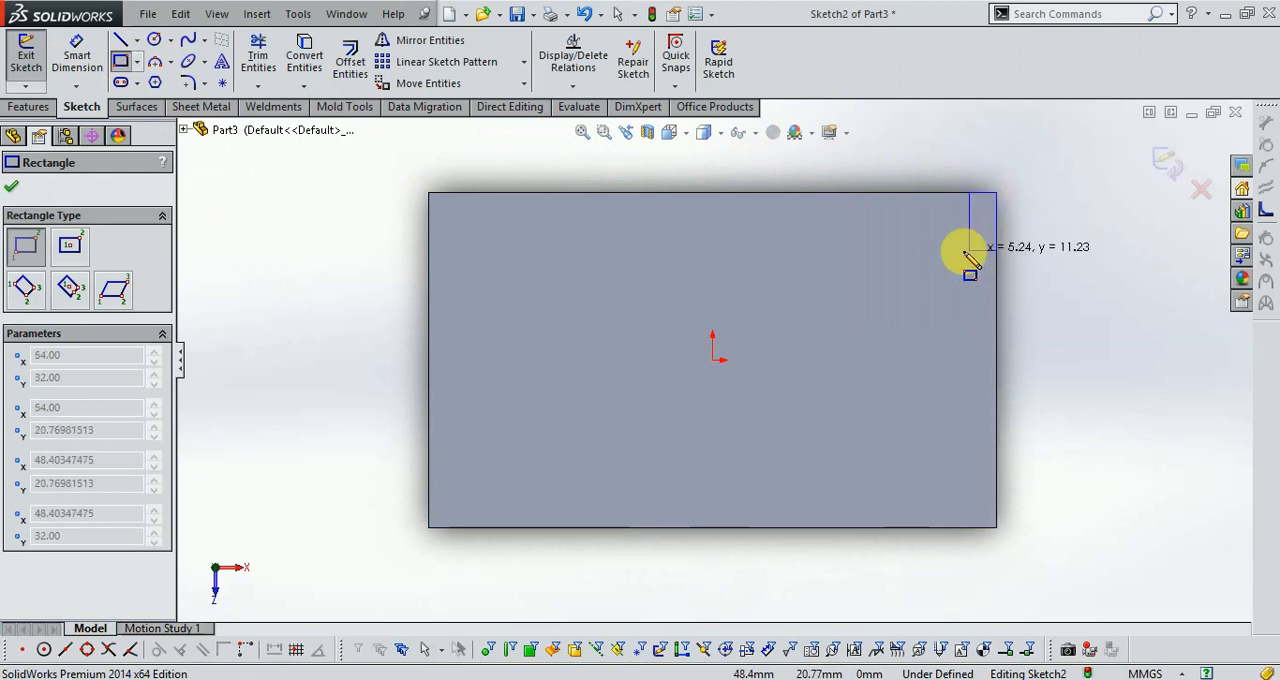
left_click(906, 265)
left_click(997, 528)
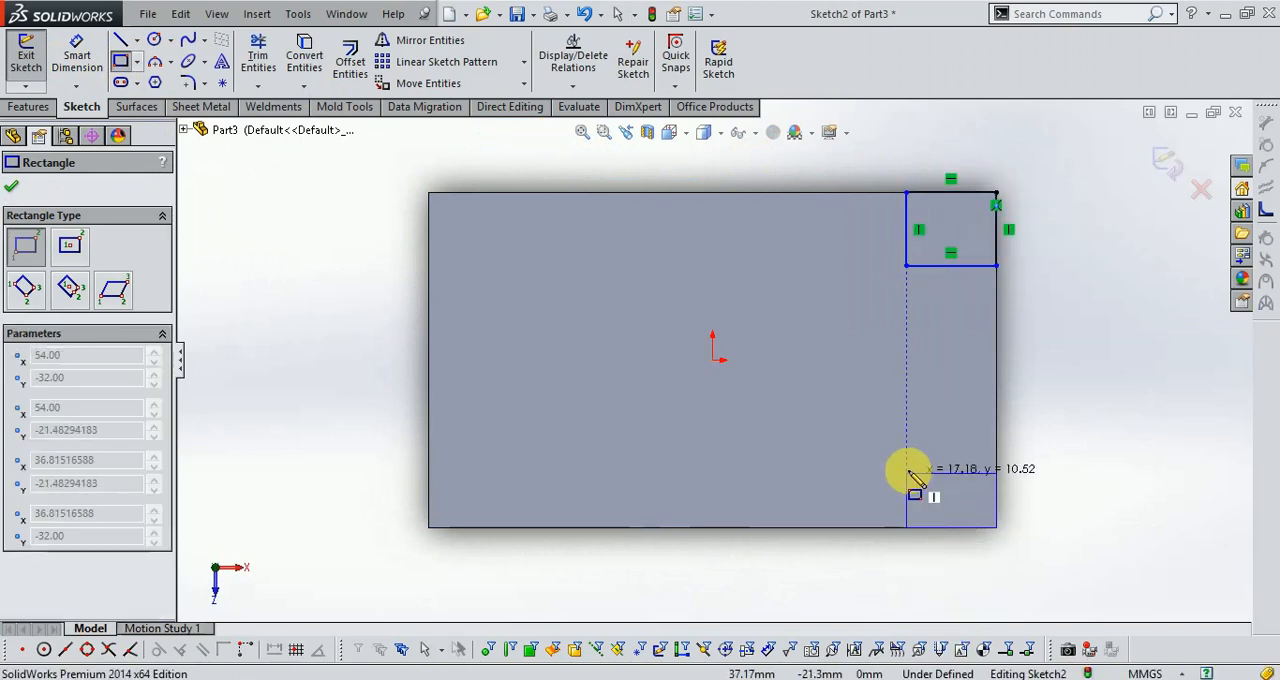
left_click(906, 436)
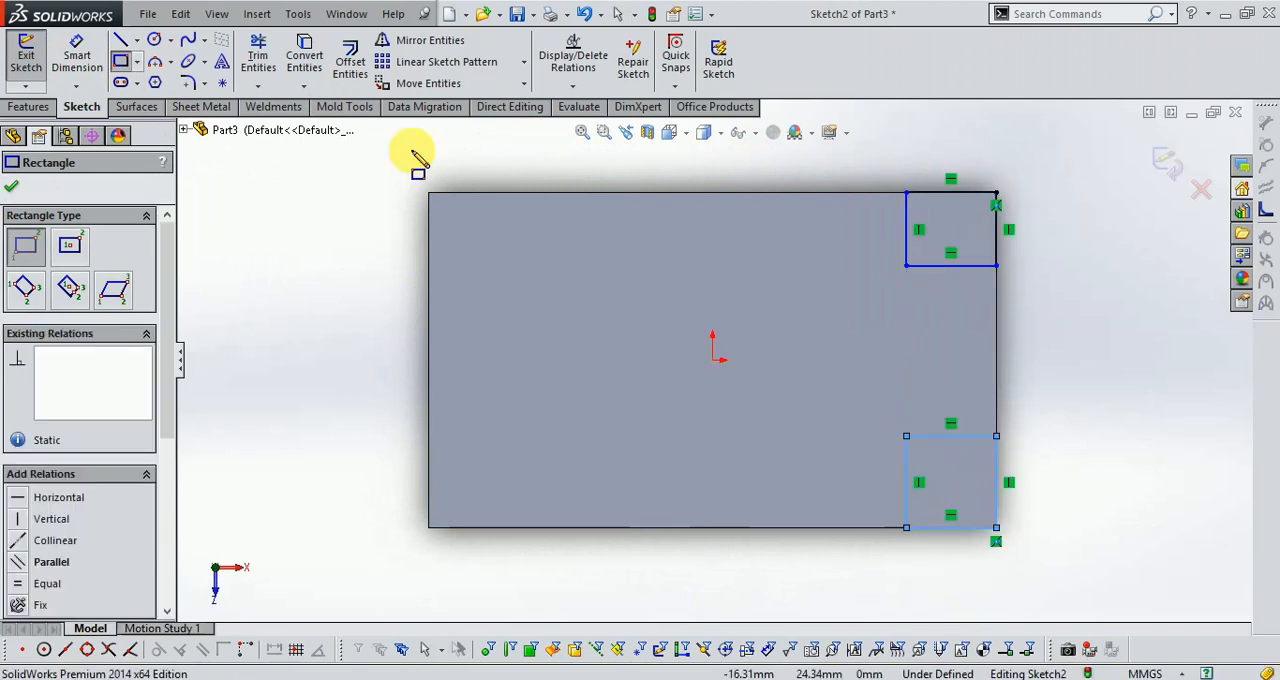
Dimension the upper-right corner rectangle to 20 mm wide and 20 mm high.
left_click(78, 54)
left_click(948, 267)
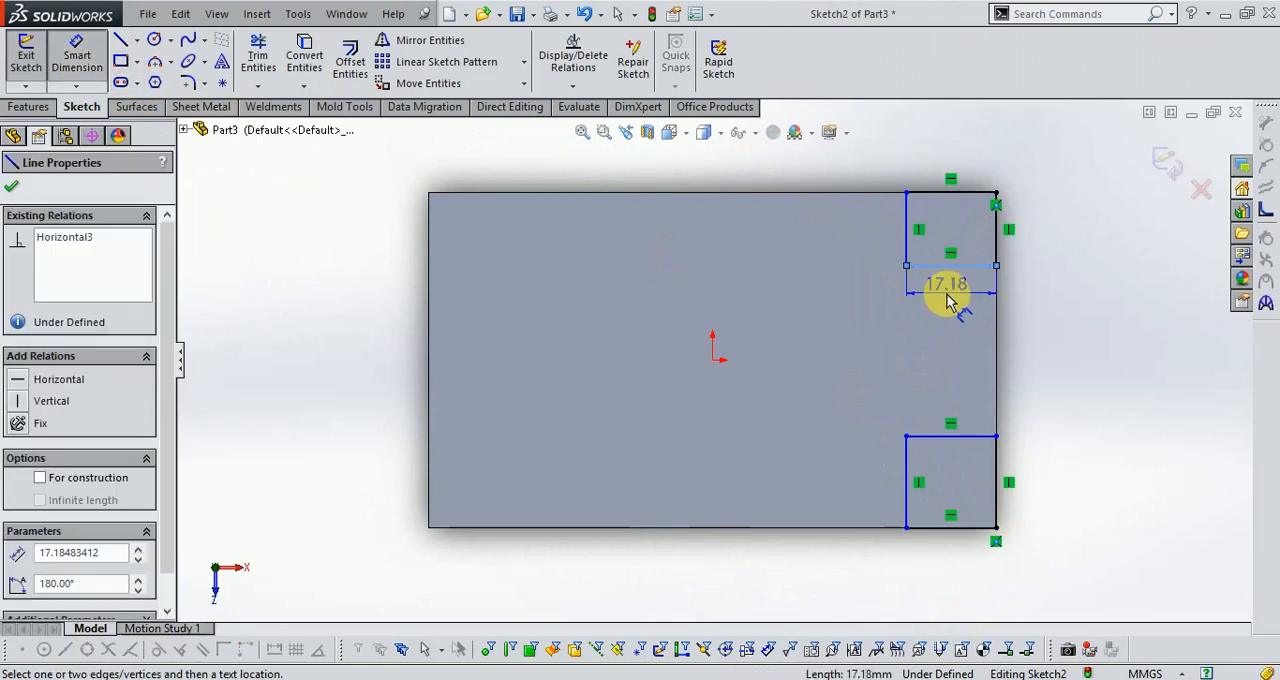
left_click(943, 290)
type("20.")
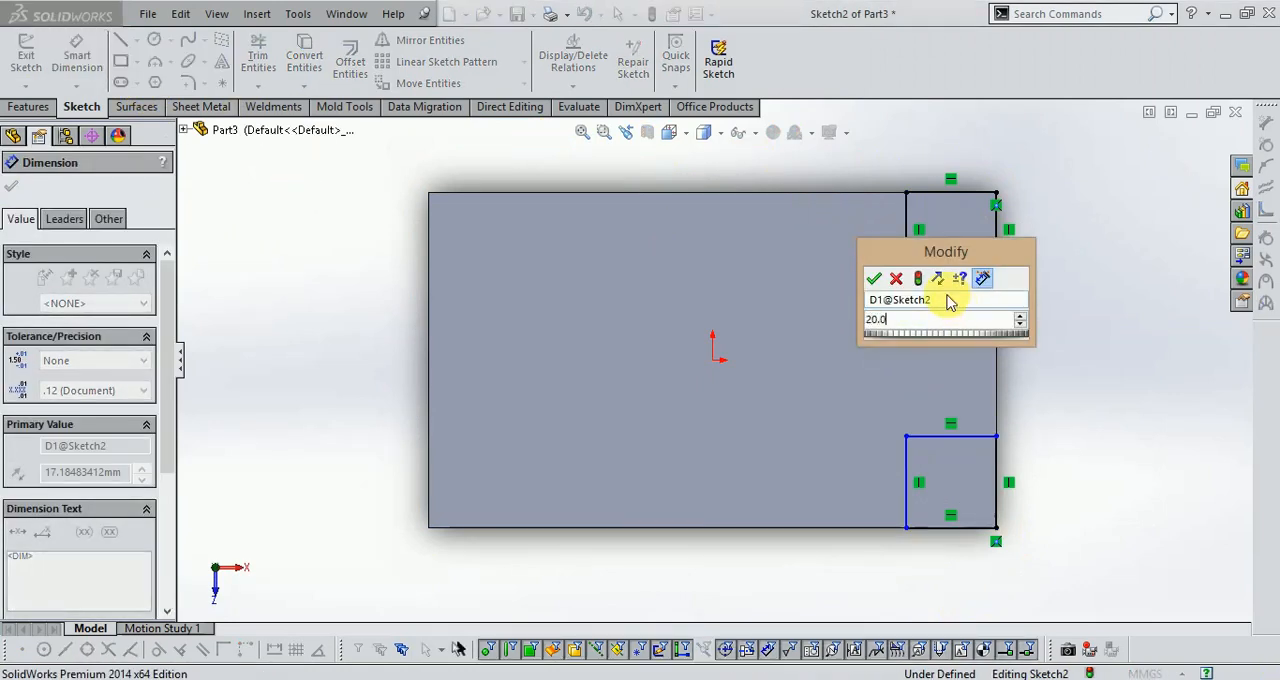
key("Return")
left_click(995, 243)
left_click(1040, 249)
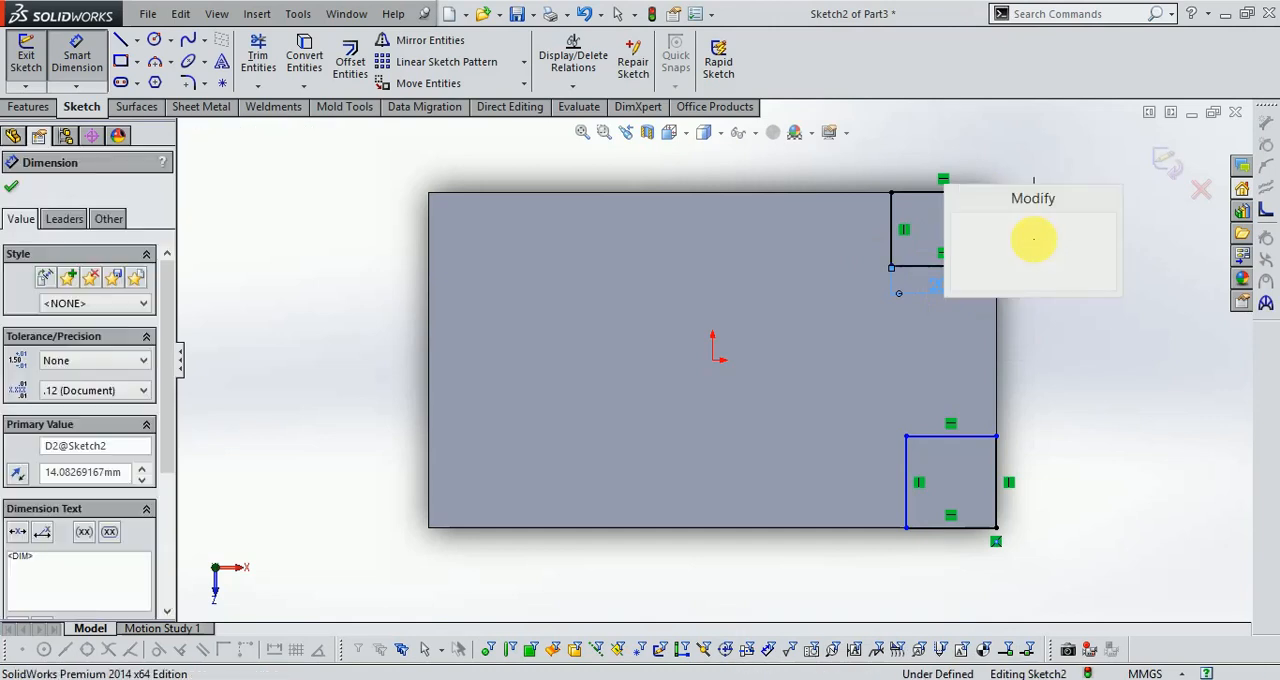
type("20")
key("Return")
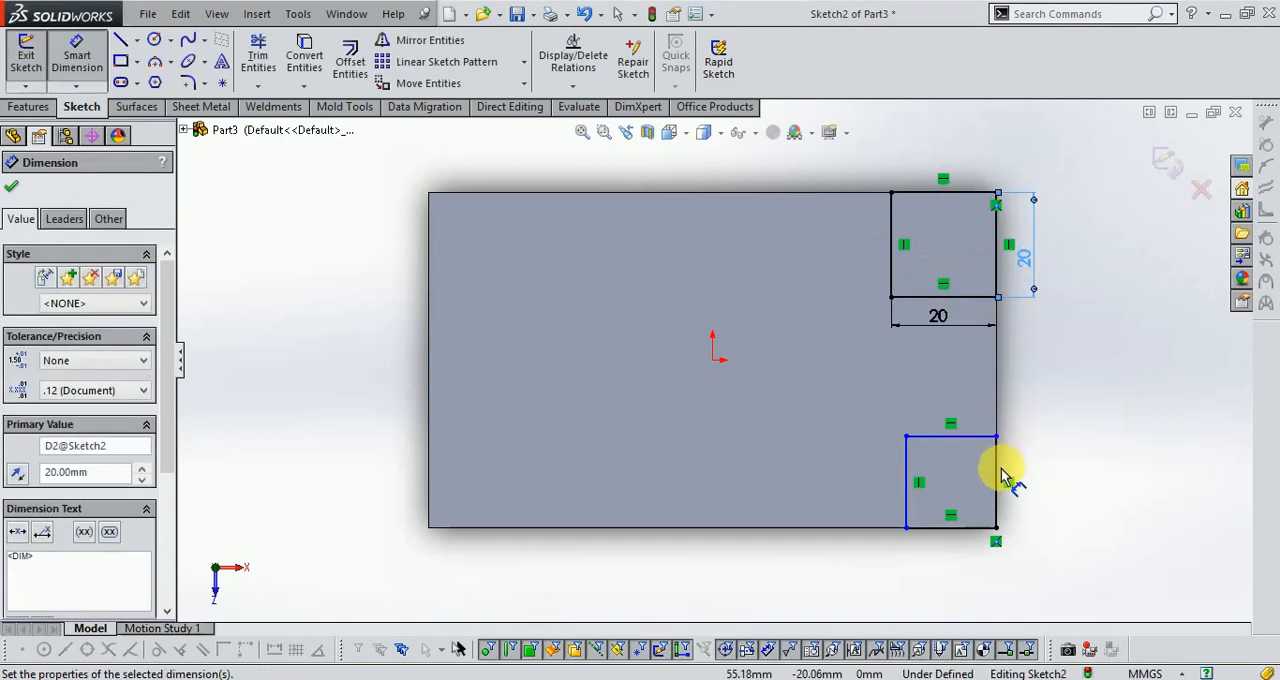
Dimension the lower-right corner rectangle's height to 20 mm.
left_click(997, 474)
left_click(1051, 488)
type("20.")
key("Return")
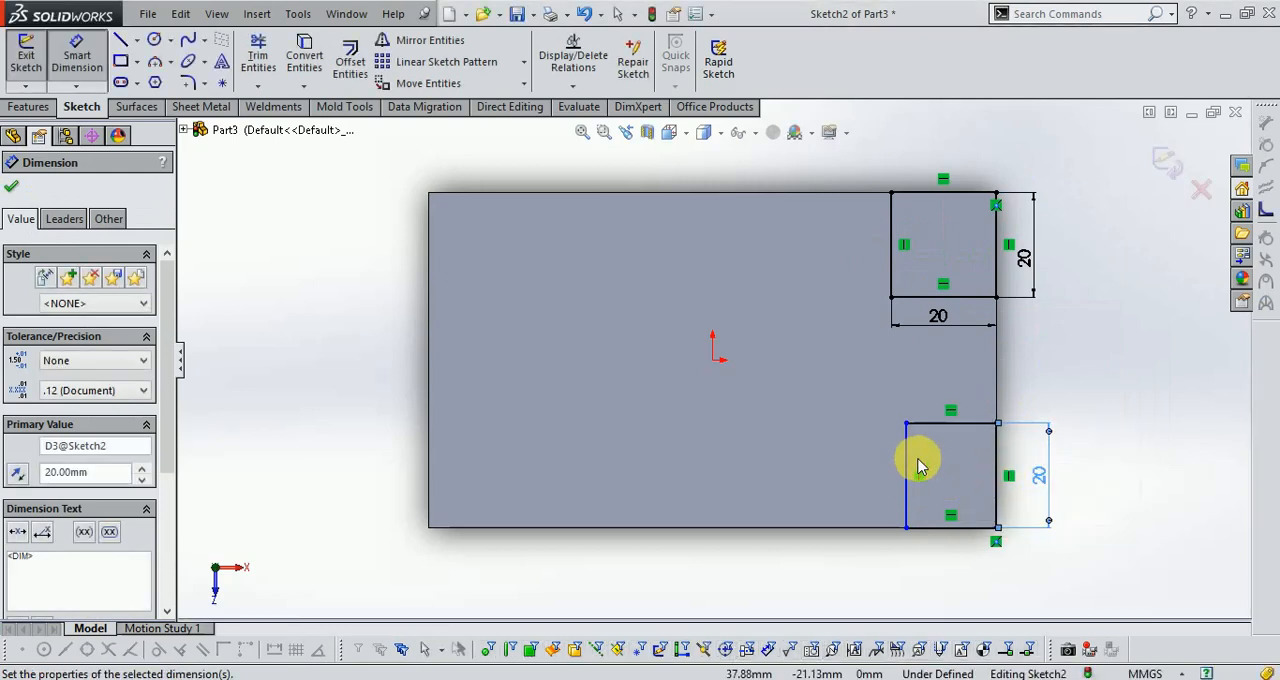
Dimension the lower-right corner rectangle's width to 20 mm and finish the sketch.
left_click(943, 423)
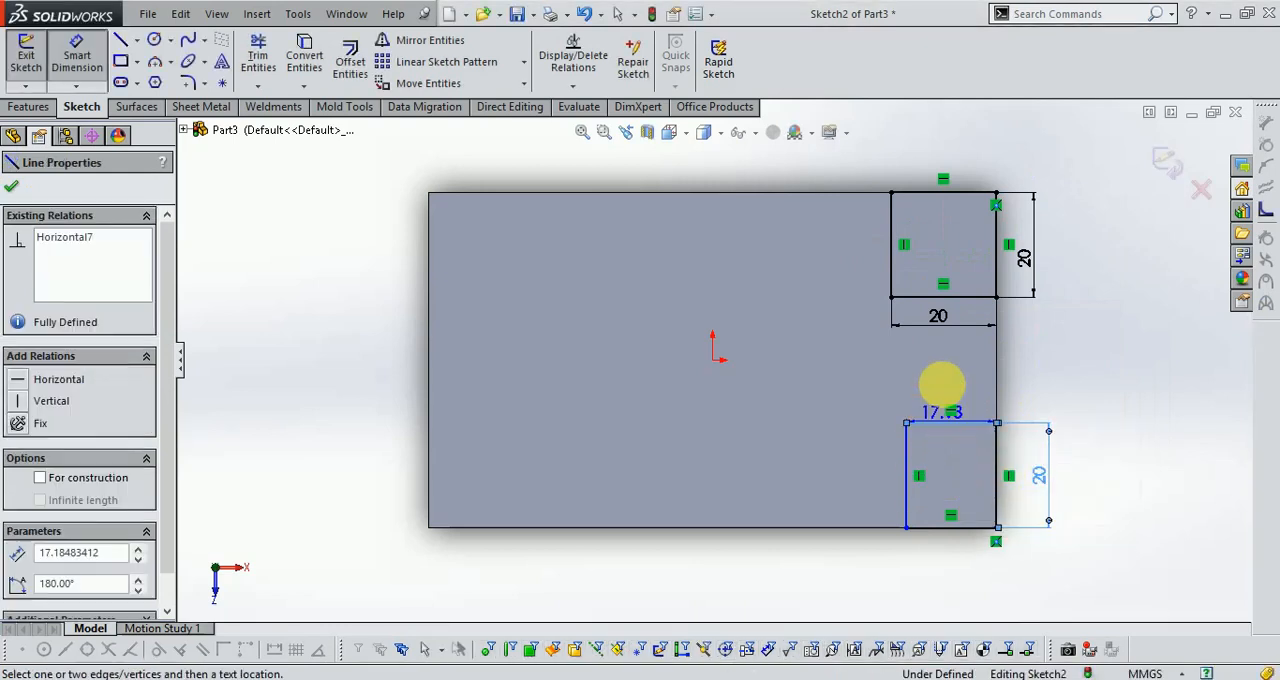
left_click(948, 376)
type("20")
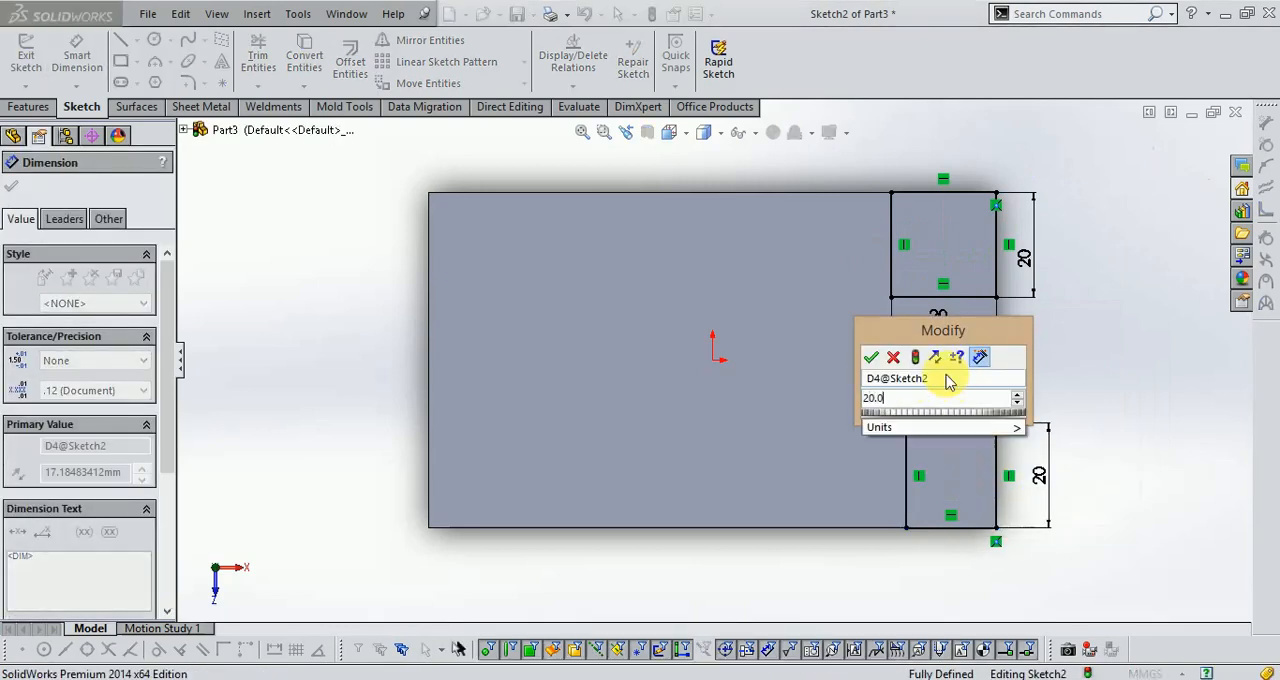
key("Return")
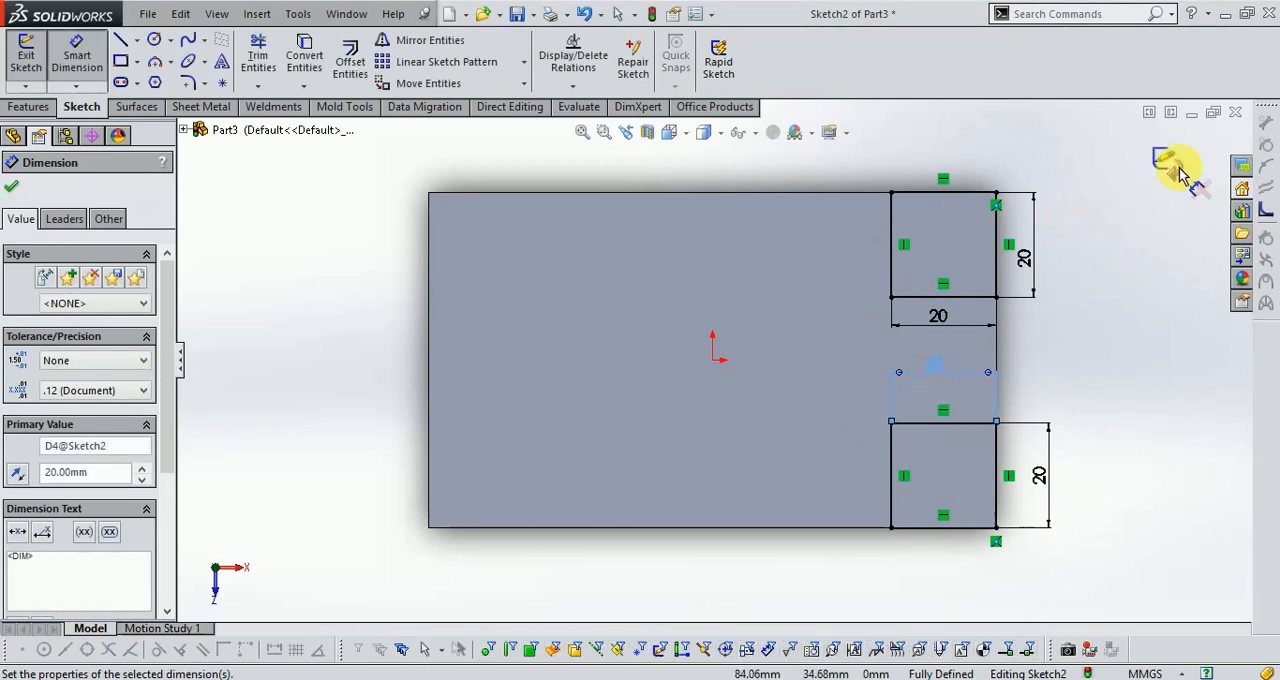
left_click(1165, 162)
Cut-extrude both corner rectangles 56 mm deep through the block and set the view to isometric.
middle_click_drag(1100, 477, 995, 332)
scroll(995, 332, "down", 2)
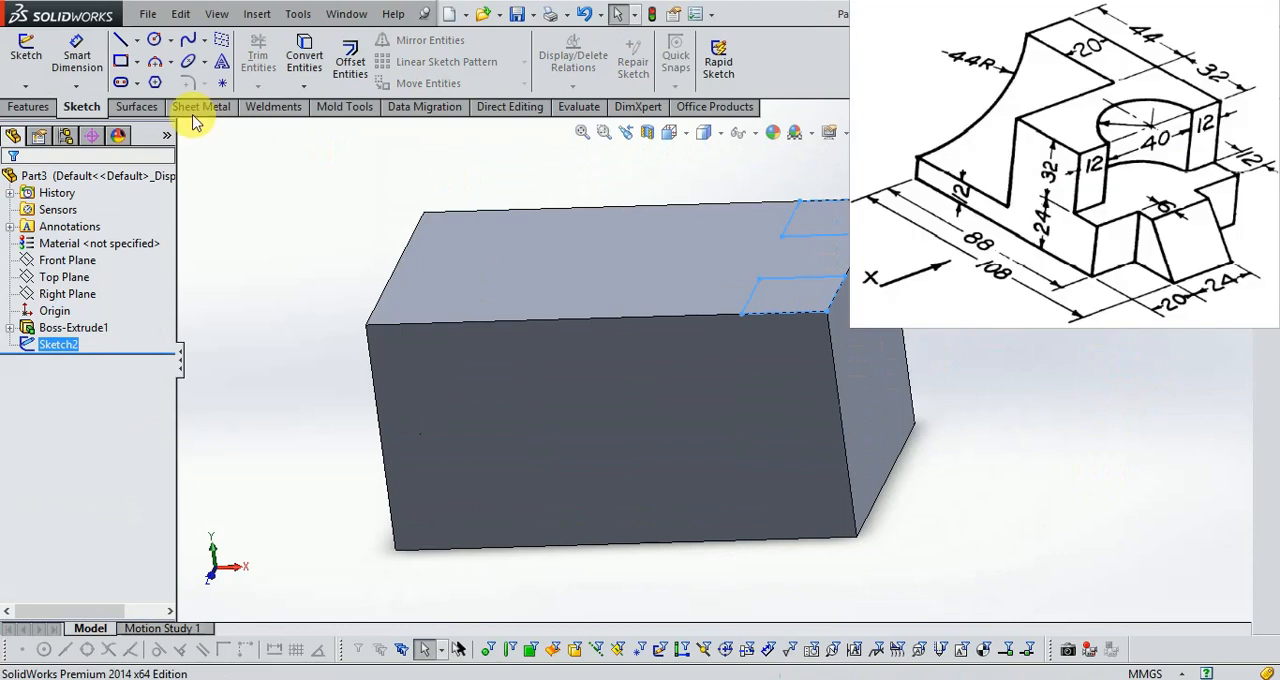
left_click(26, 106)
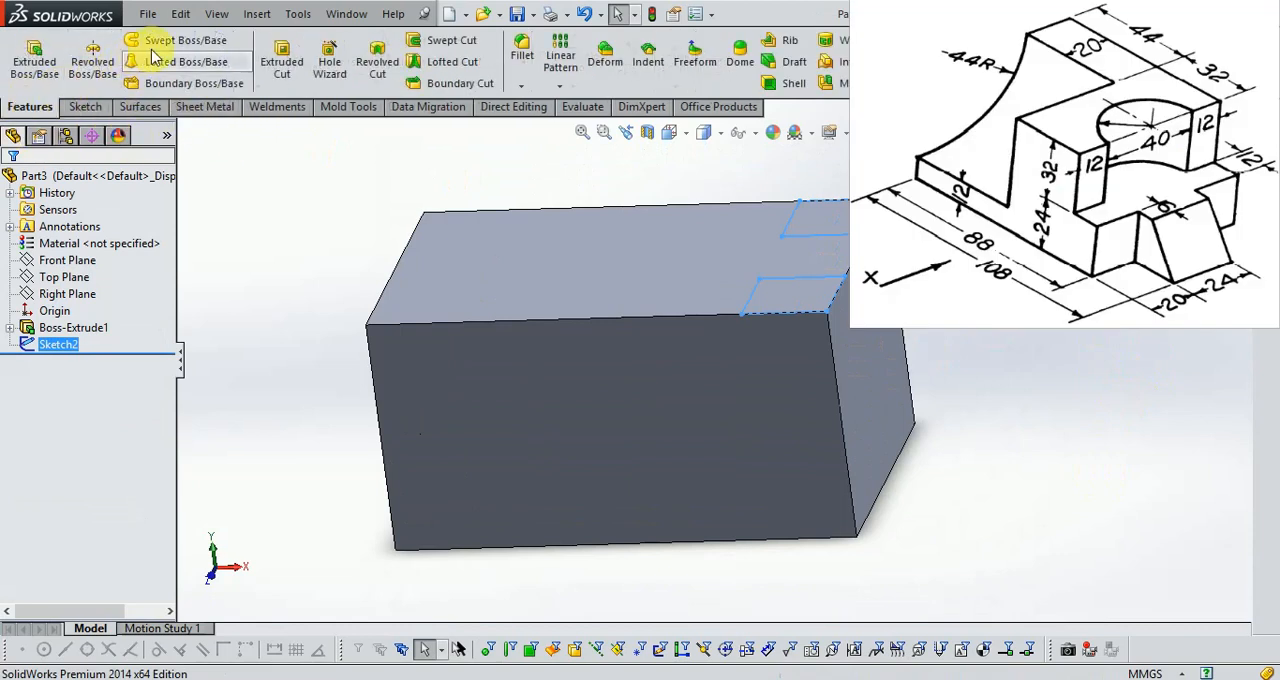
left_click(282, 58)
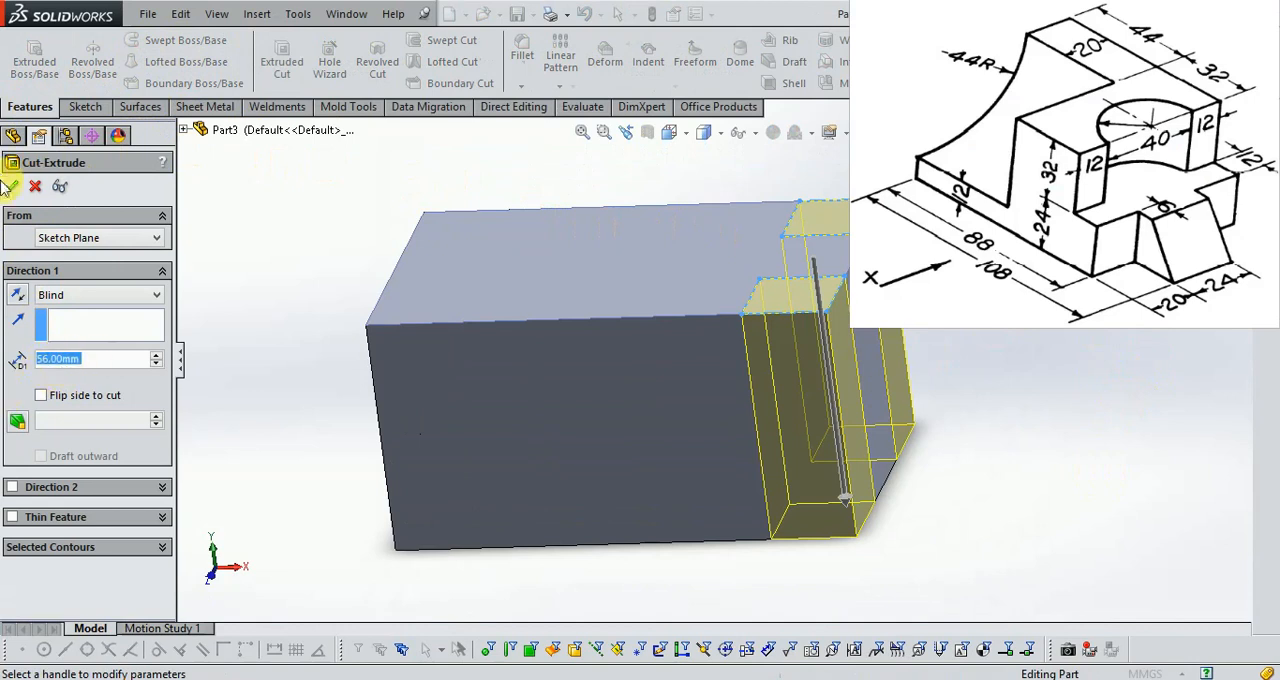
left_click(750, 293)
key("Return")
key("Escape")
left_click(676, 136)
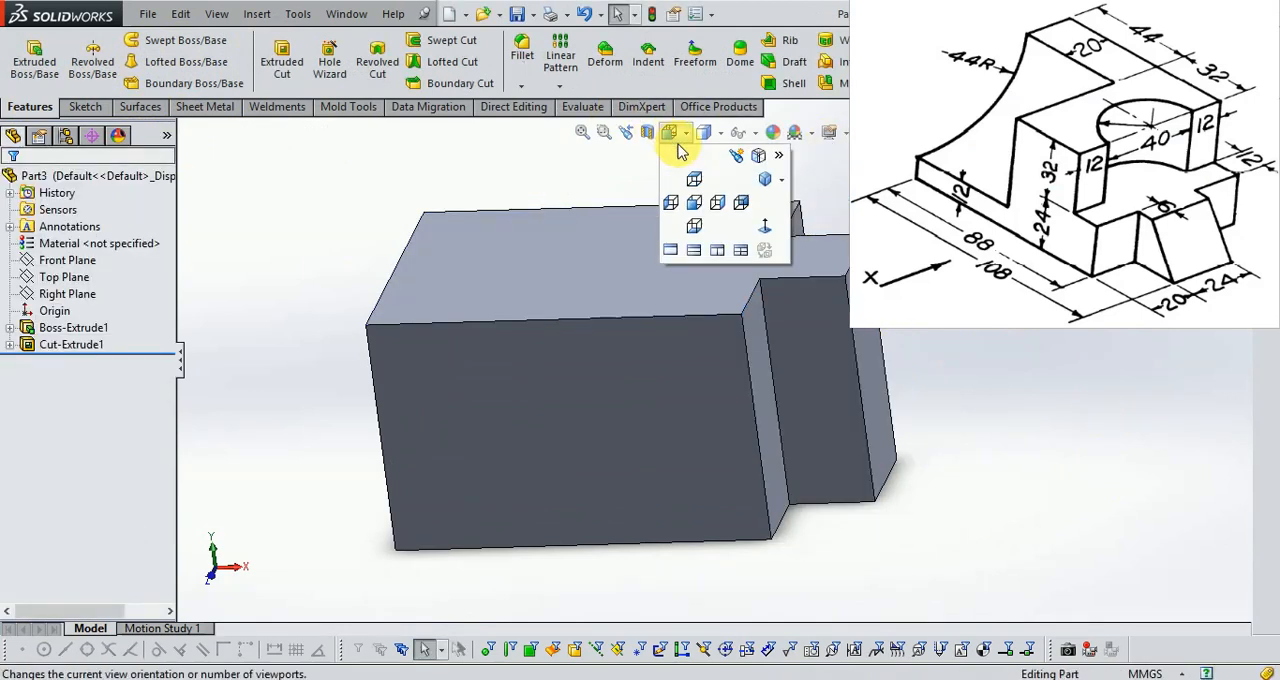
left_click(764, 179)
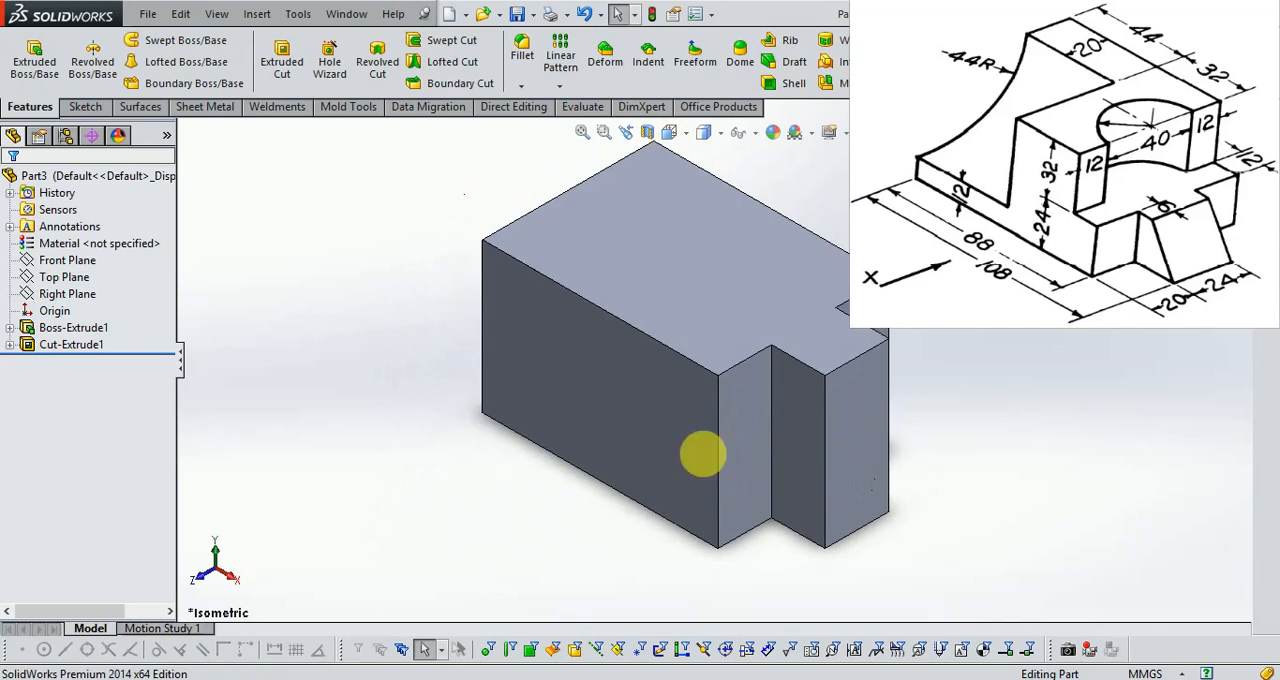
Consult the exercise drawing in Windows Photo Viewer and calculate the stepped end's total length in the Calculator, starting from 12.
left_click(410, 674)
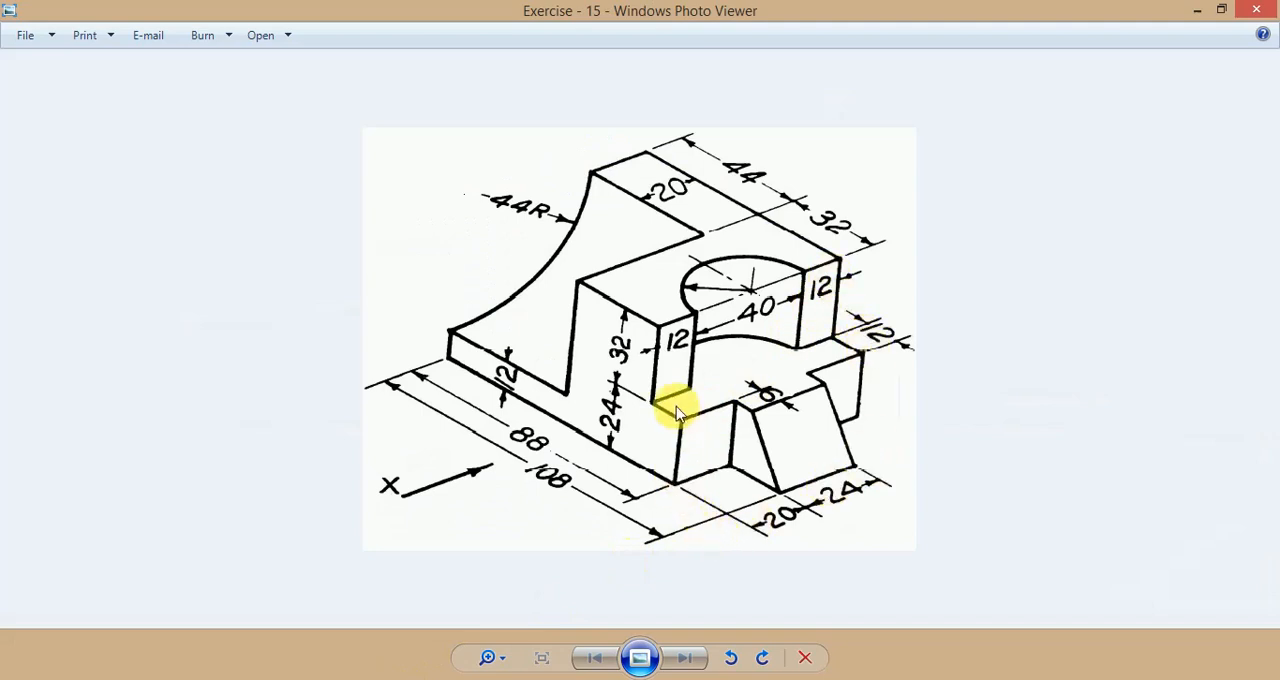
left_click(485, 679)
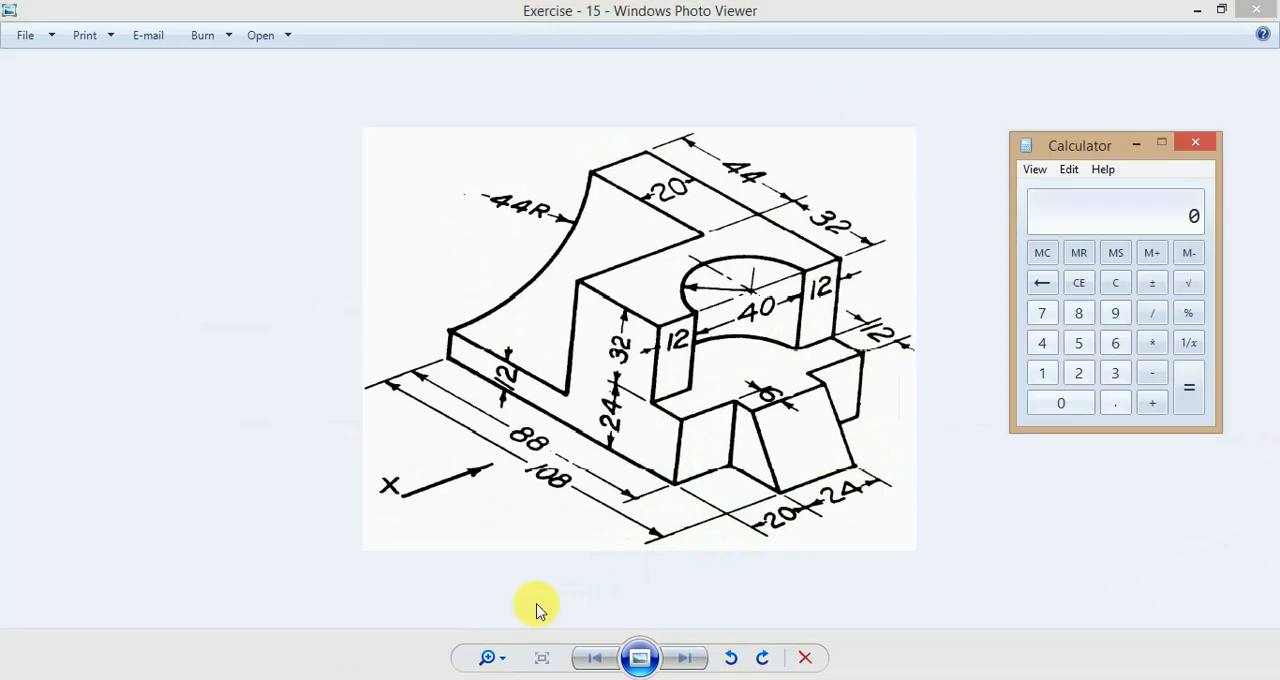
type("12")
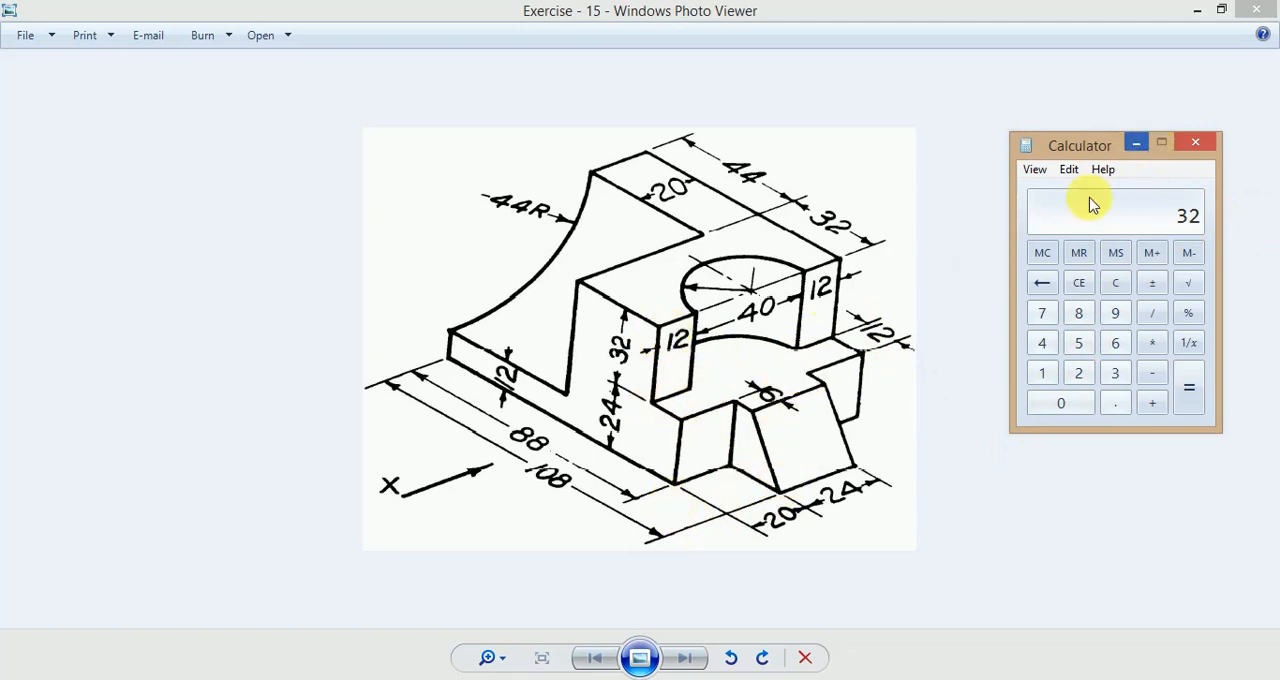
mouse_move(370, 677)
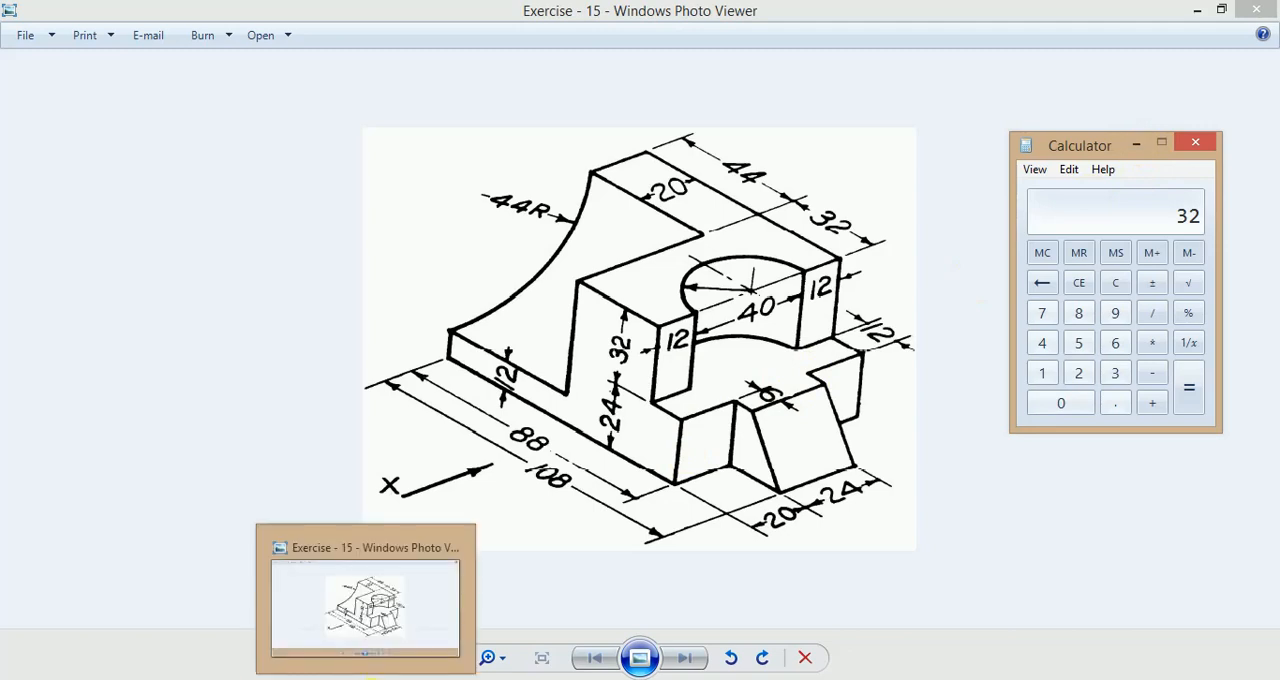
left_click(428, 677)
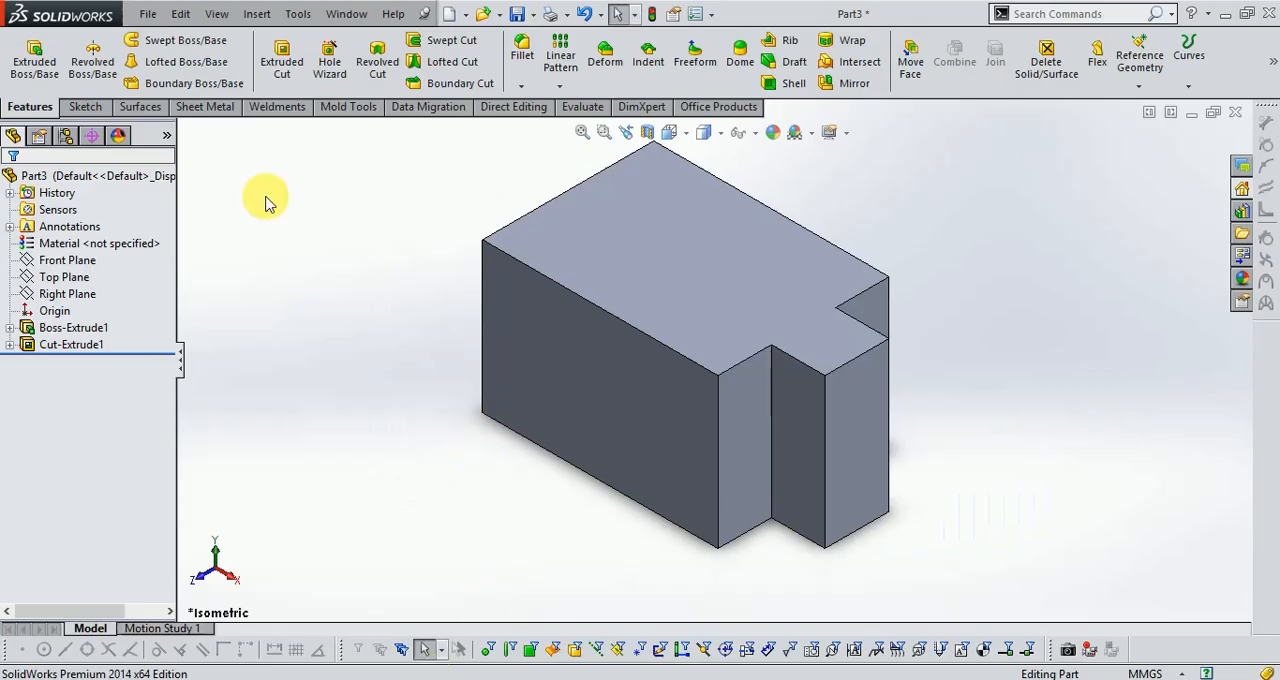
Sketch a corner rectangle about 43 mm wide and 62 mm high on the top face, starting on its upper edge and covering the notched end.
left_click(83, 106)
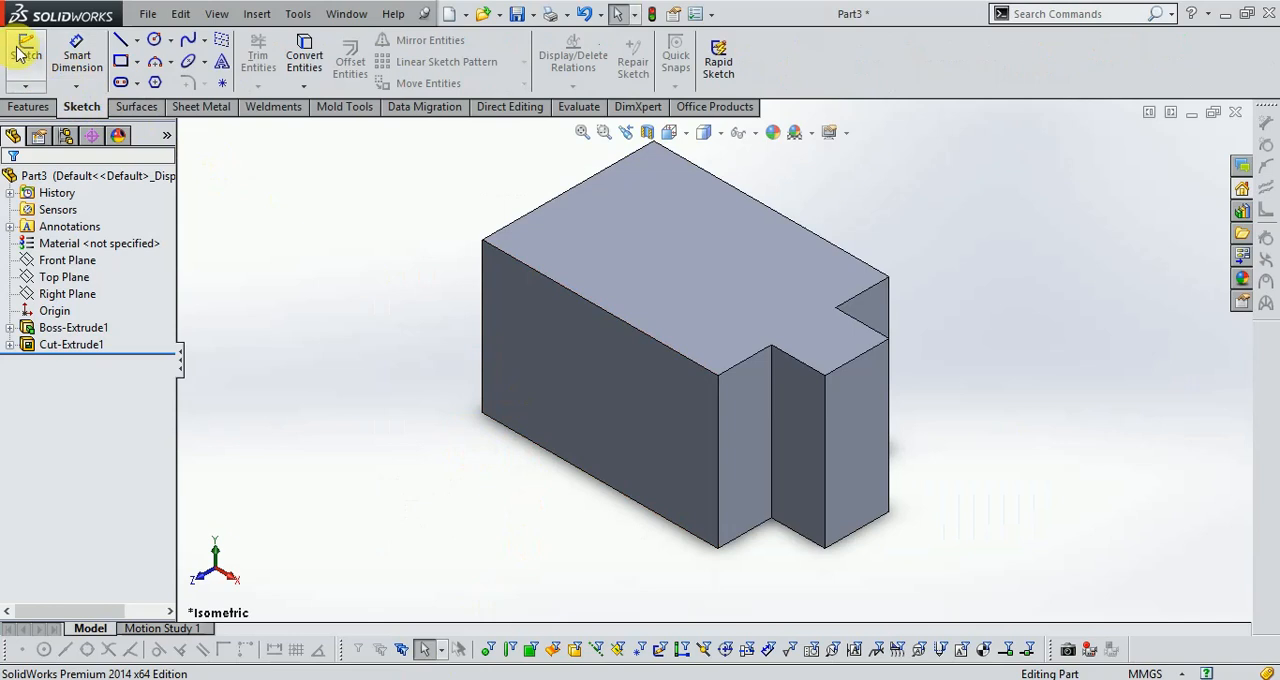
left_click(26, 52)
left_click(672, 278)
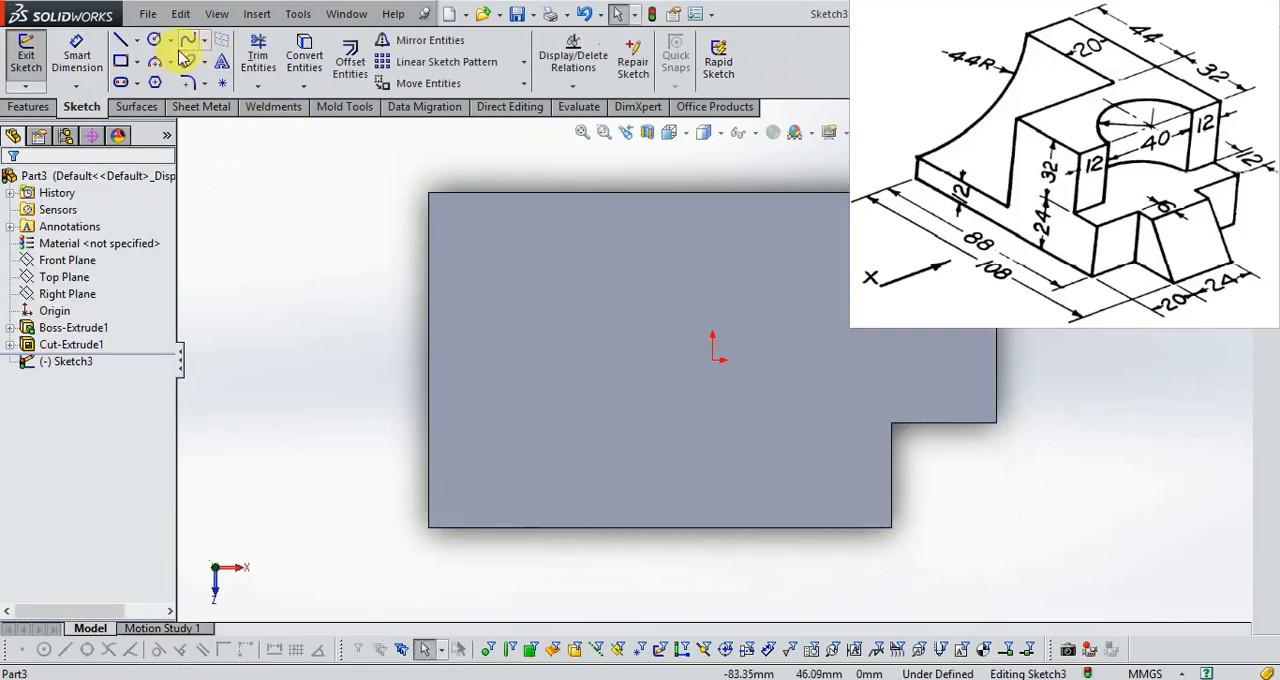
left_click(121, 61)
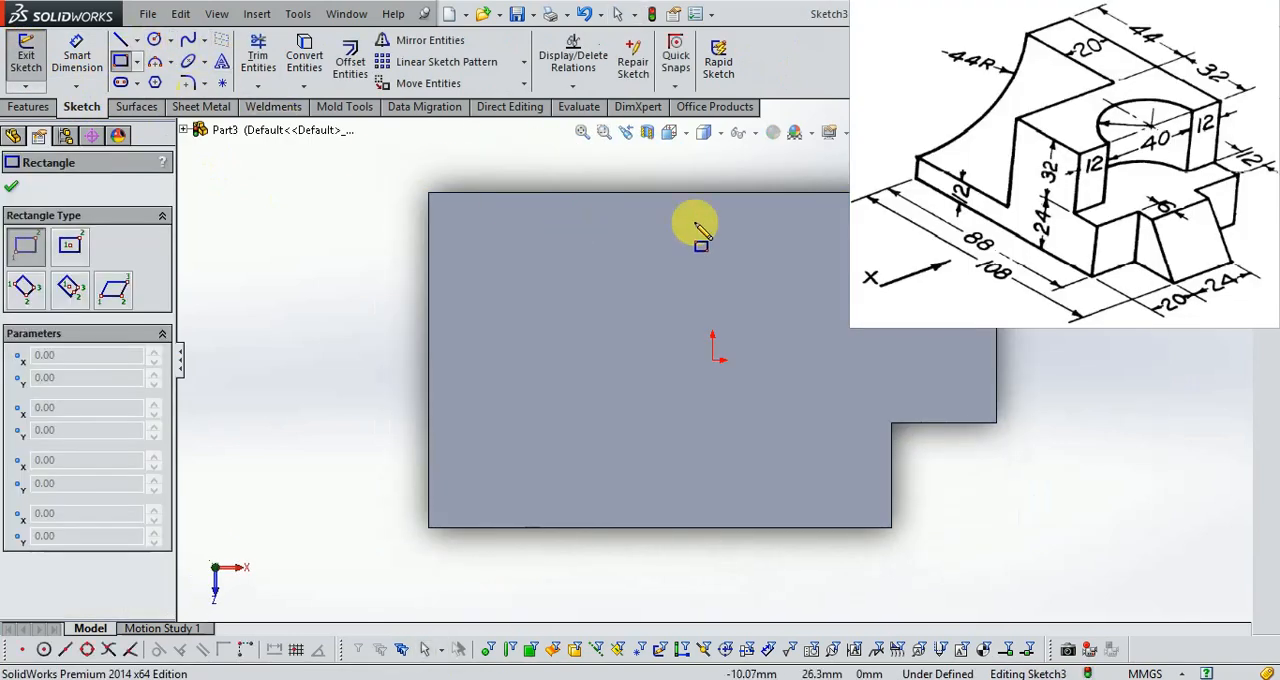
left_click(744, 192)
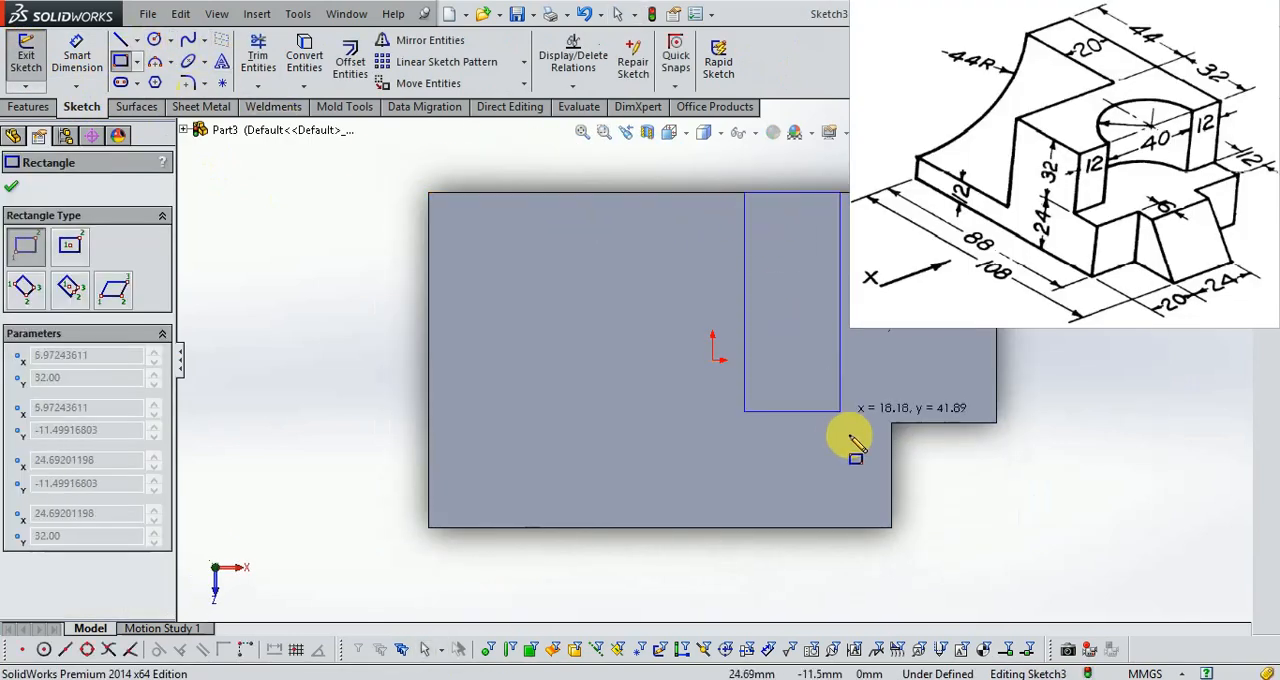
left_click(972, 522)
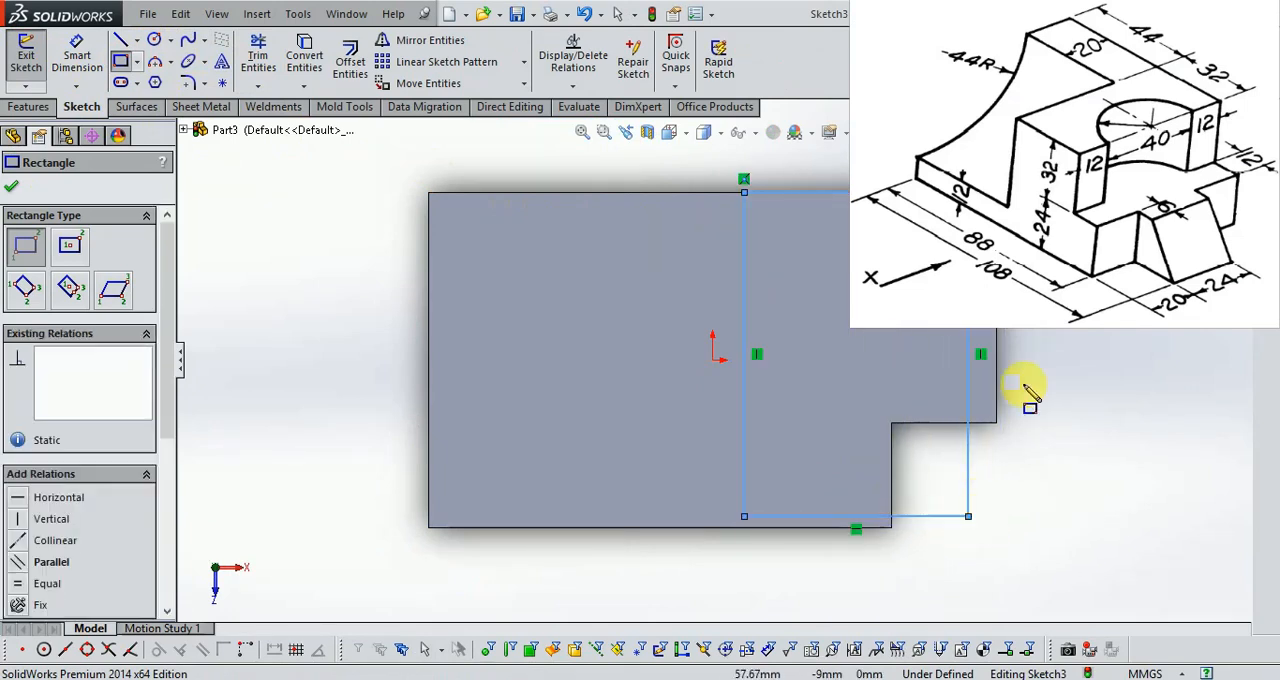
scroll(1017, 350, "down", 3)
key("Escape")
Make the rectangle's right side collinear with the end edge of the block's protruding tab.
left_click(880, 425)
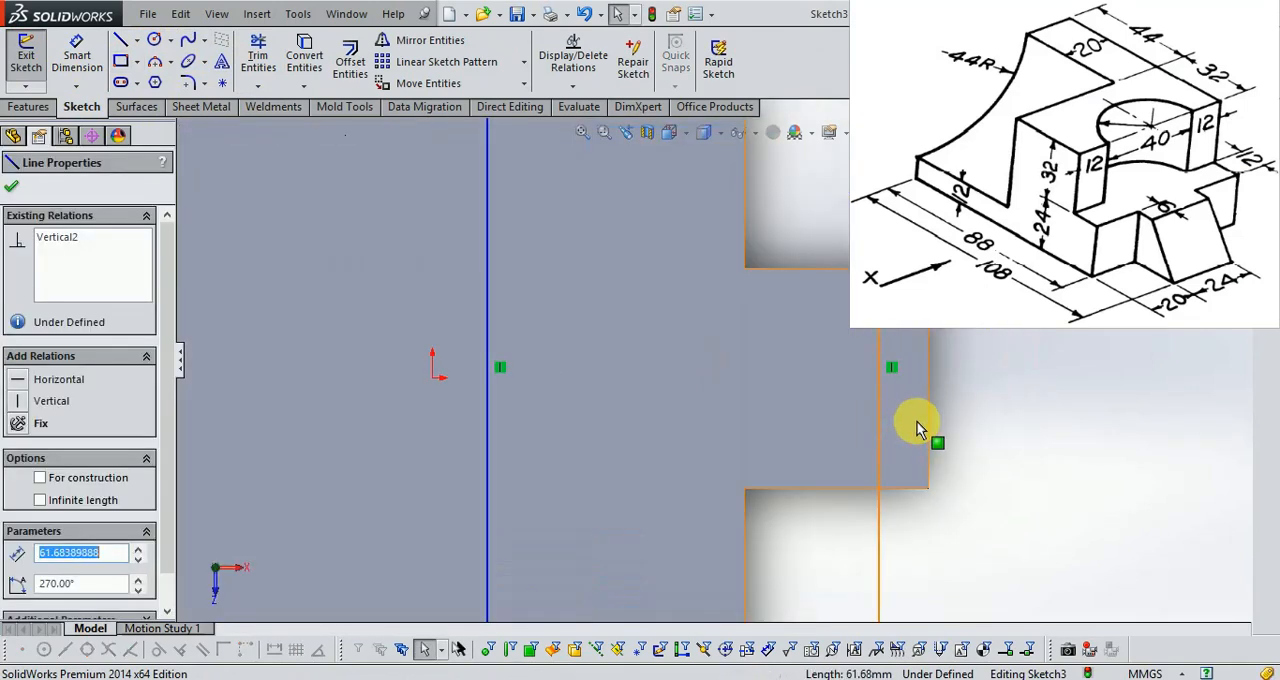
left_click(927, 421, "ctrl")
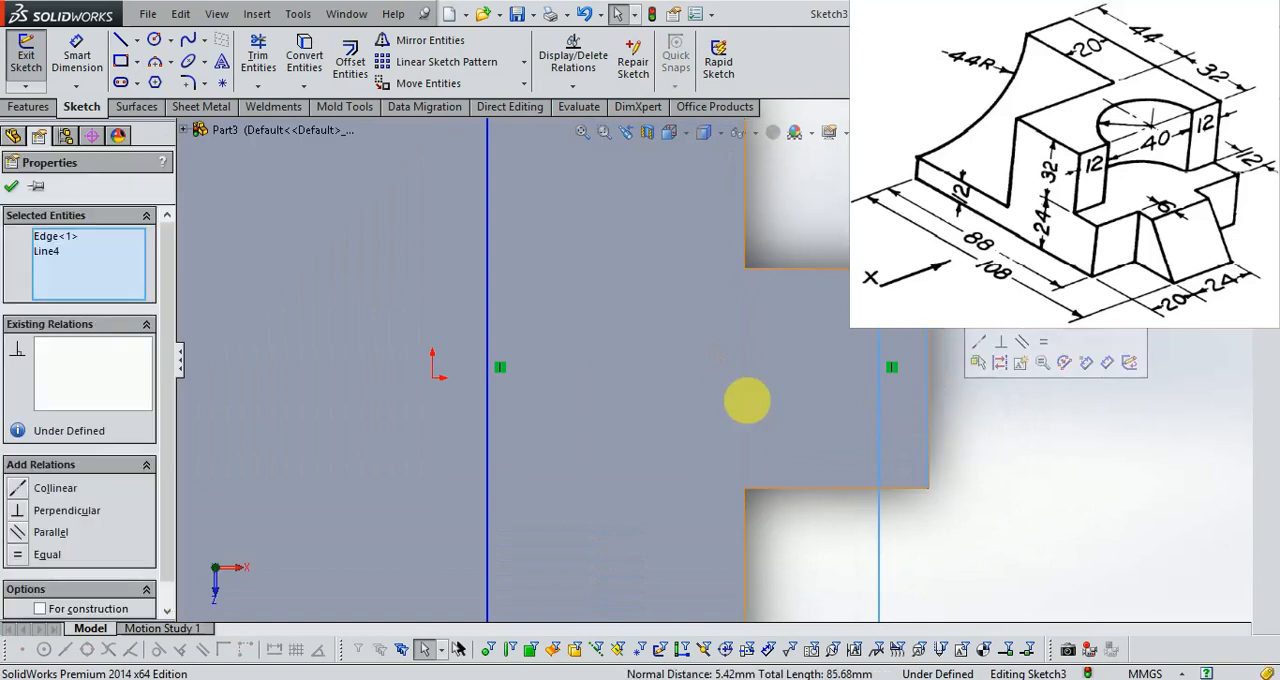
left_click(50, 488)
scroll(878, 360, "up", 3)
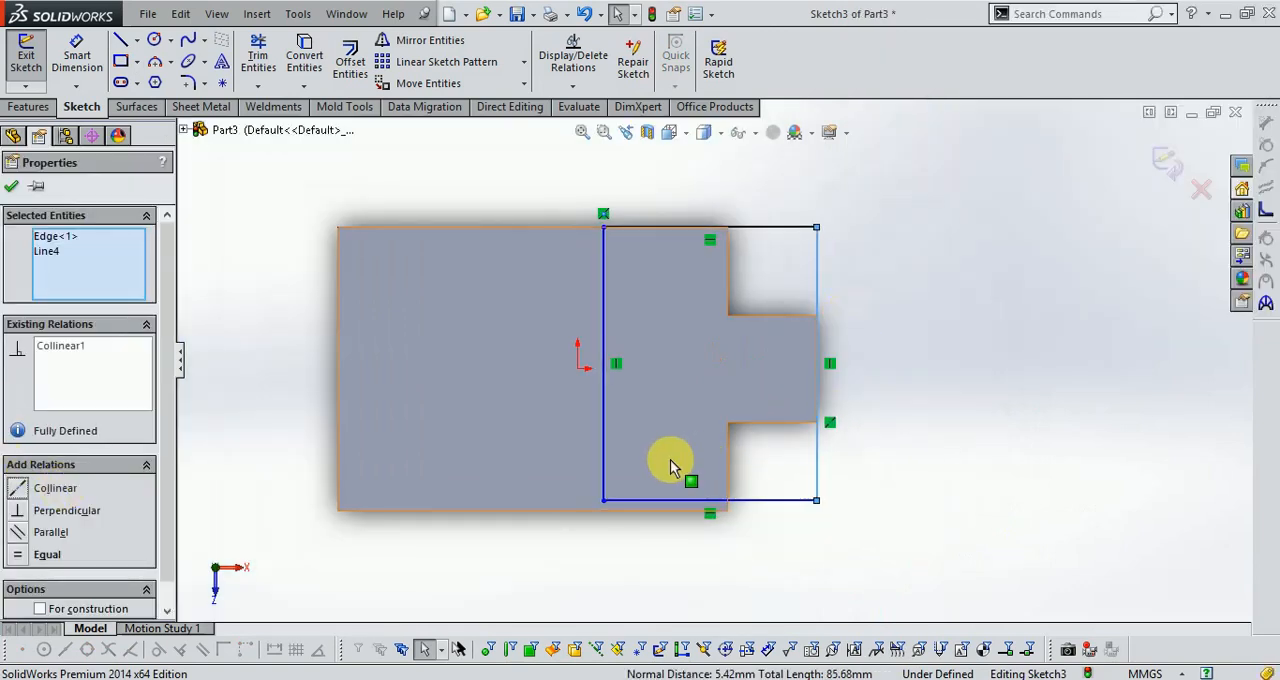
Make the rectangle's lower side collinear with the block's lower long edge.
scroll(662, 490, "down", 2)
left_click(659, 504)
left_click(659, 517, "ctrl")
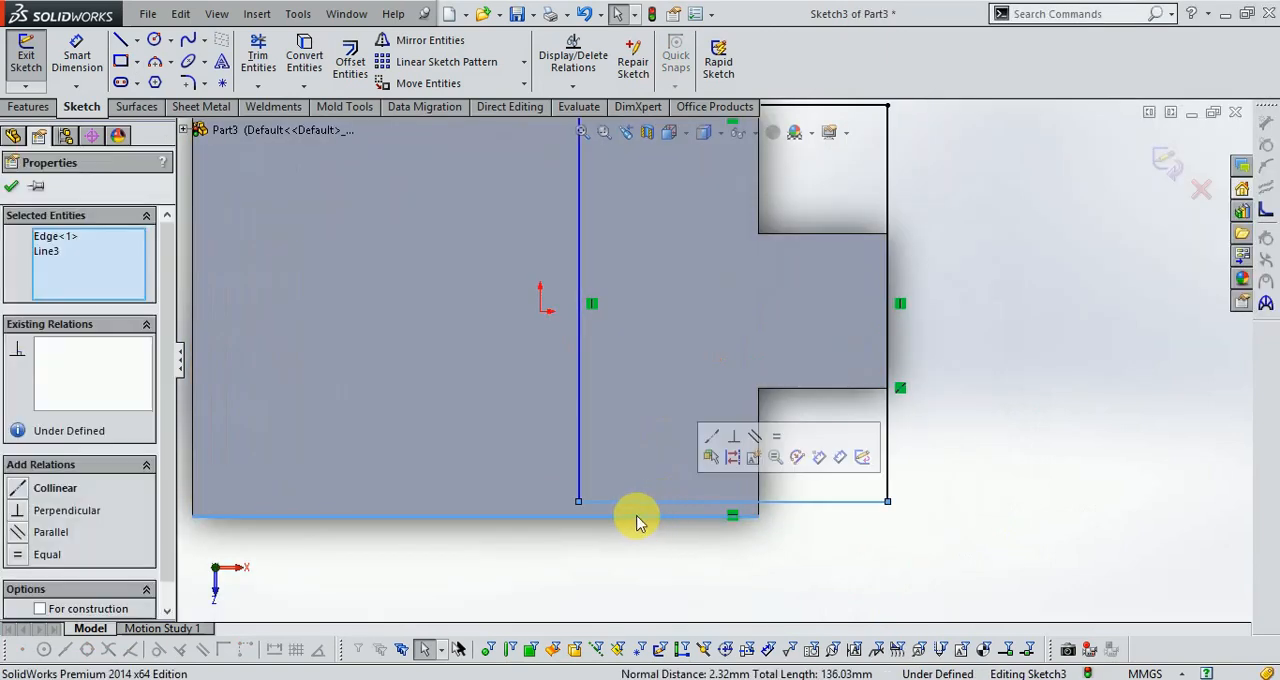
left_click(52, 488)
scroll(840, 365, "up", 2)
scroll(800, 292, "down", 2)
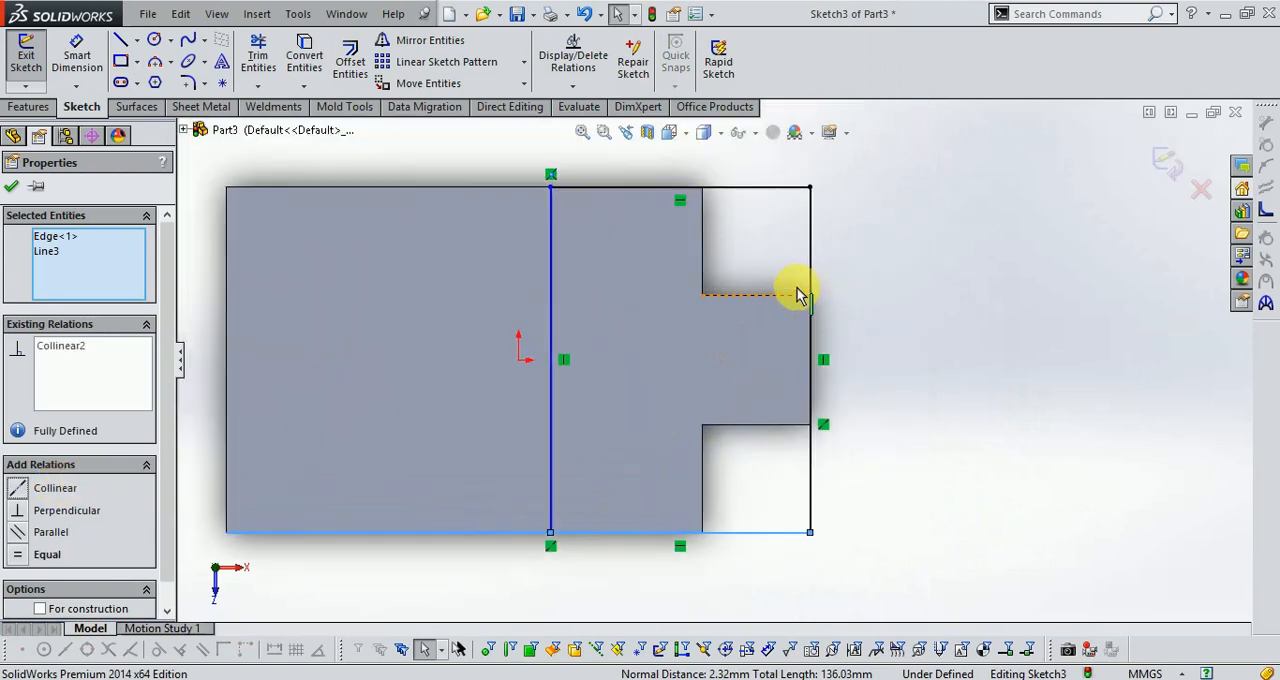
Dimension the rectangle's width to 32 mm and finish the sketch.
scroll(950, 330, "up", 2)
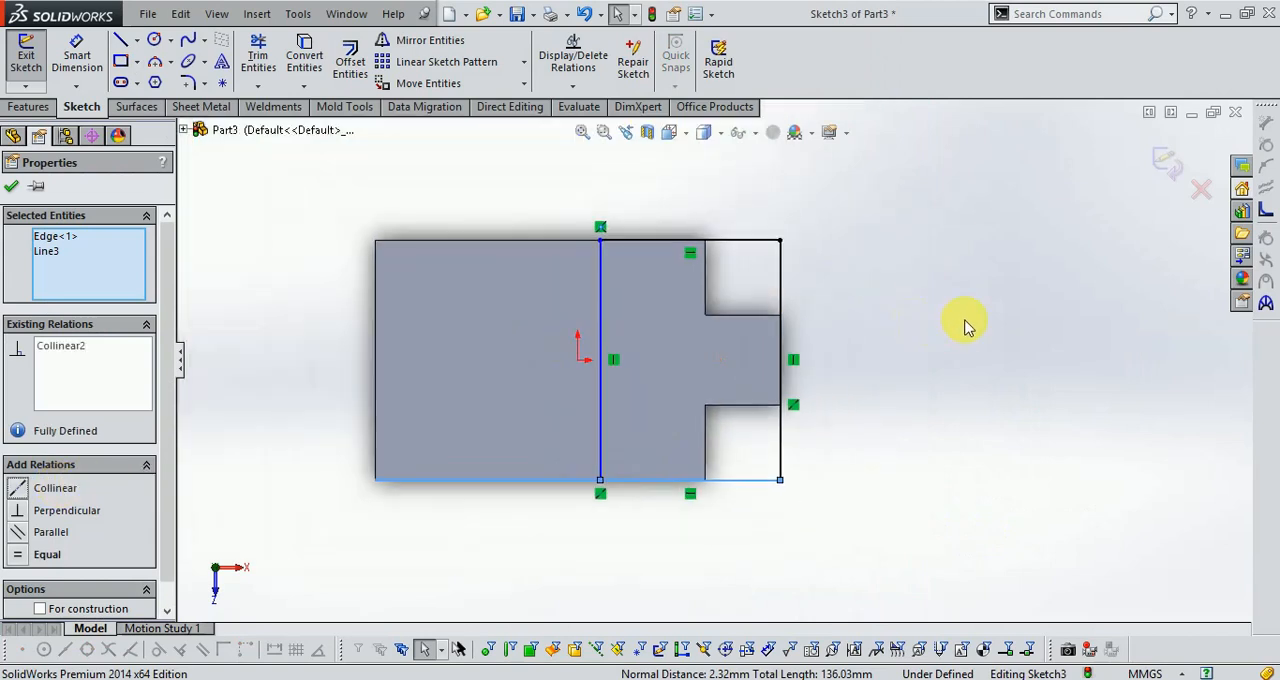
left_click(75, 57)
left_click(737, 240)
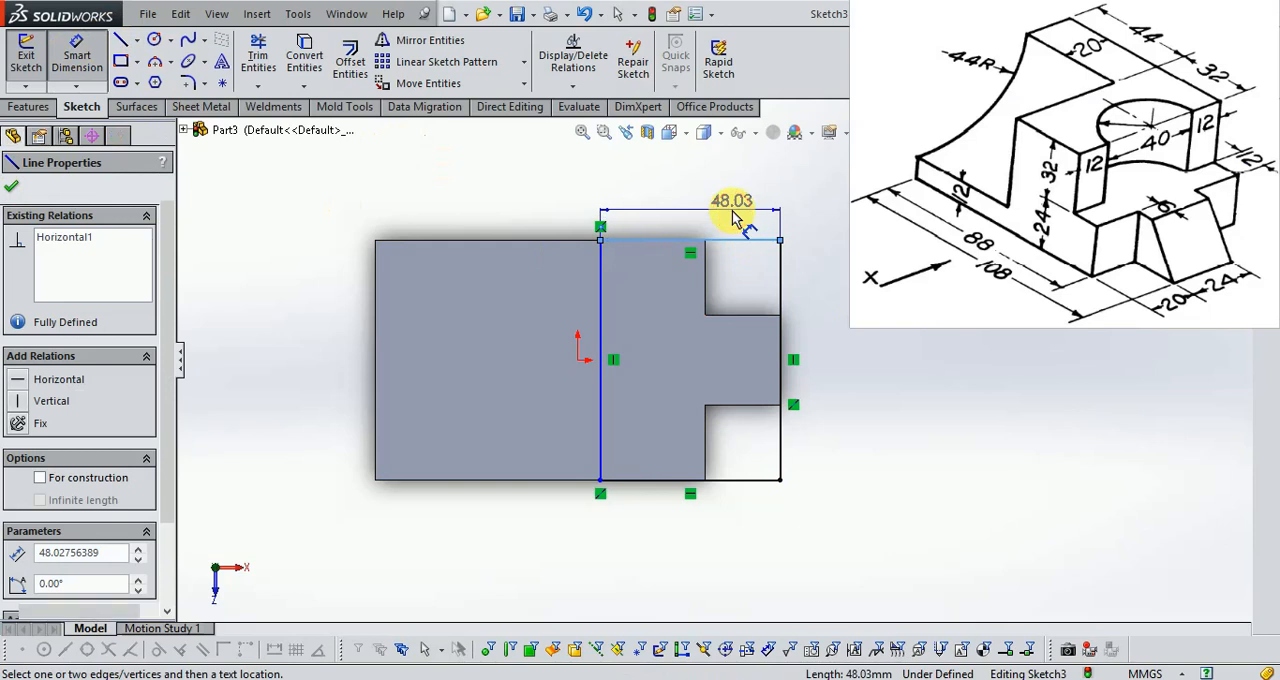
left_click(735, 211)
type("32.0")
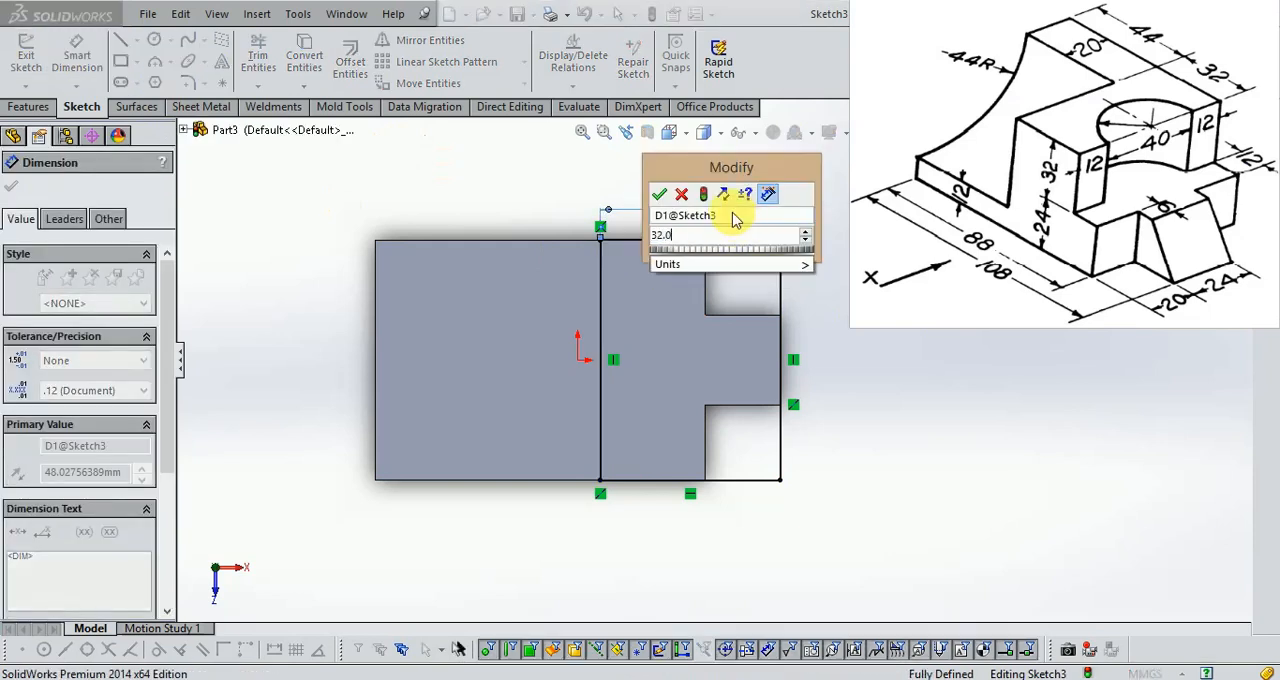
key("Return")
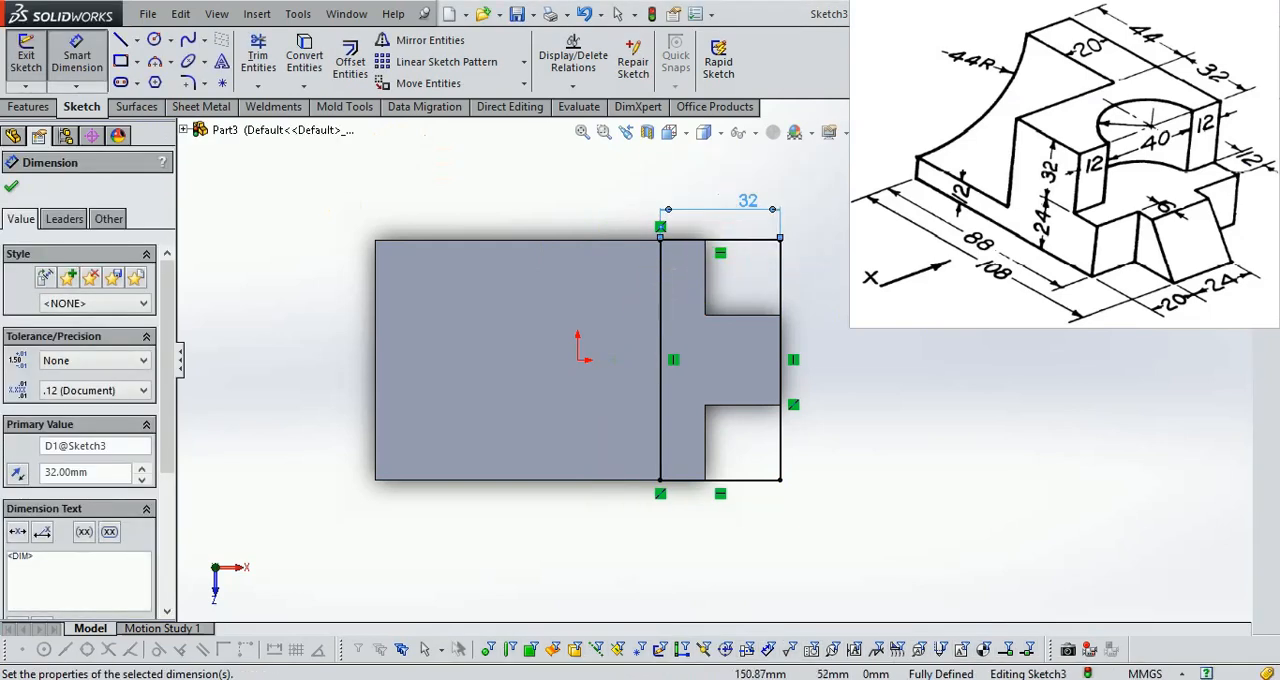
left_click(1229, 142)
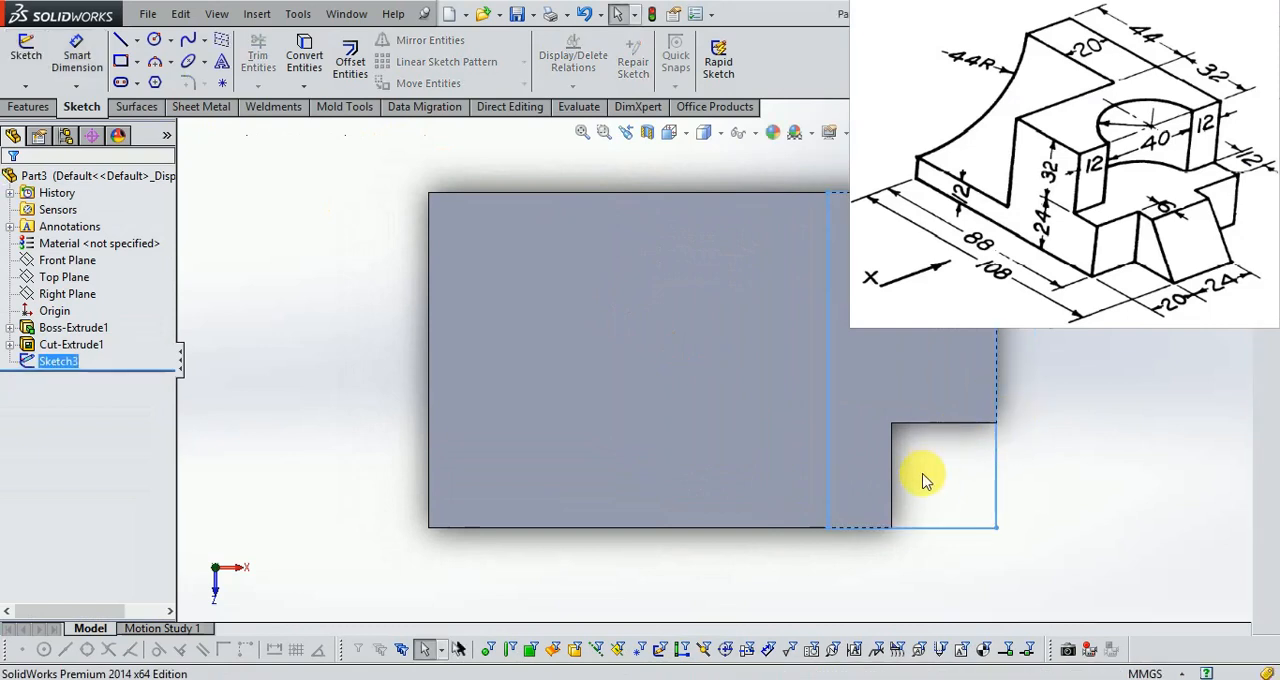
Cut-extrude the 32 mm wide end rectangle blind to a depth of 32 mm, checking the value against the Exercise 15 drawing.
middle_click_drag(920, 473, 928, 335)
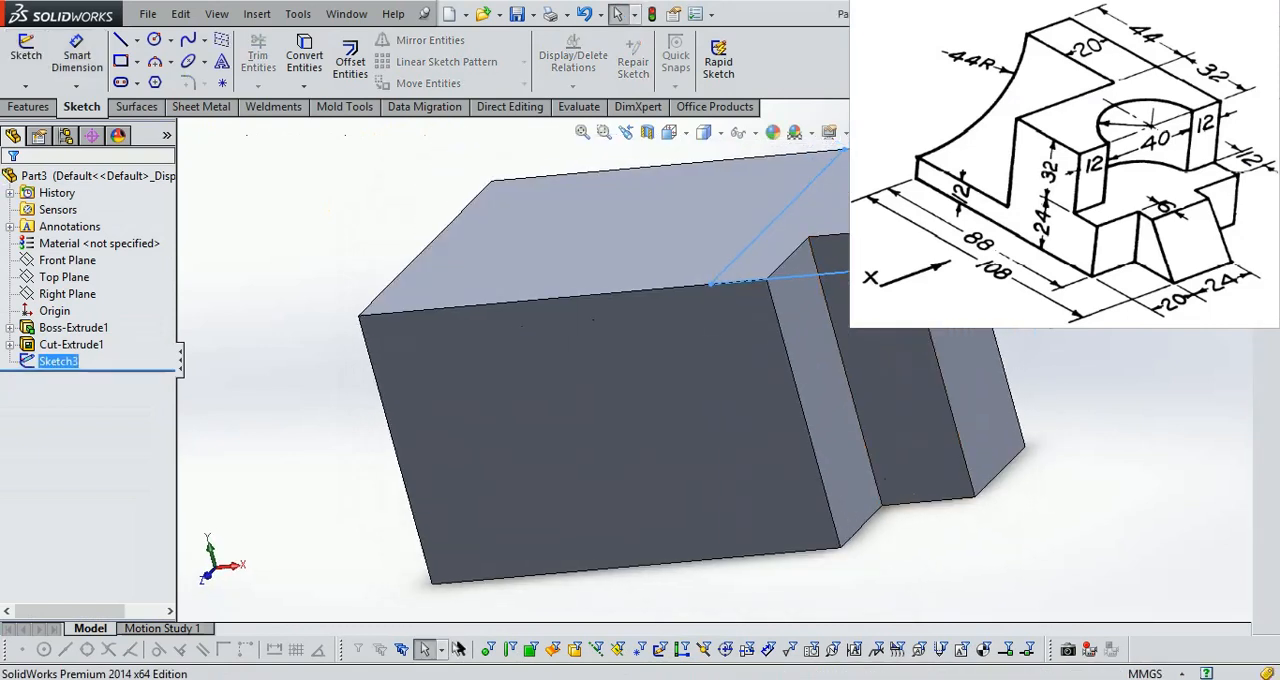
scroll(1126, 128, "down", 1)
scroll(708, 342, "up", 1)
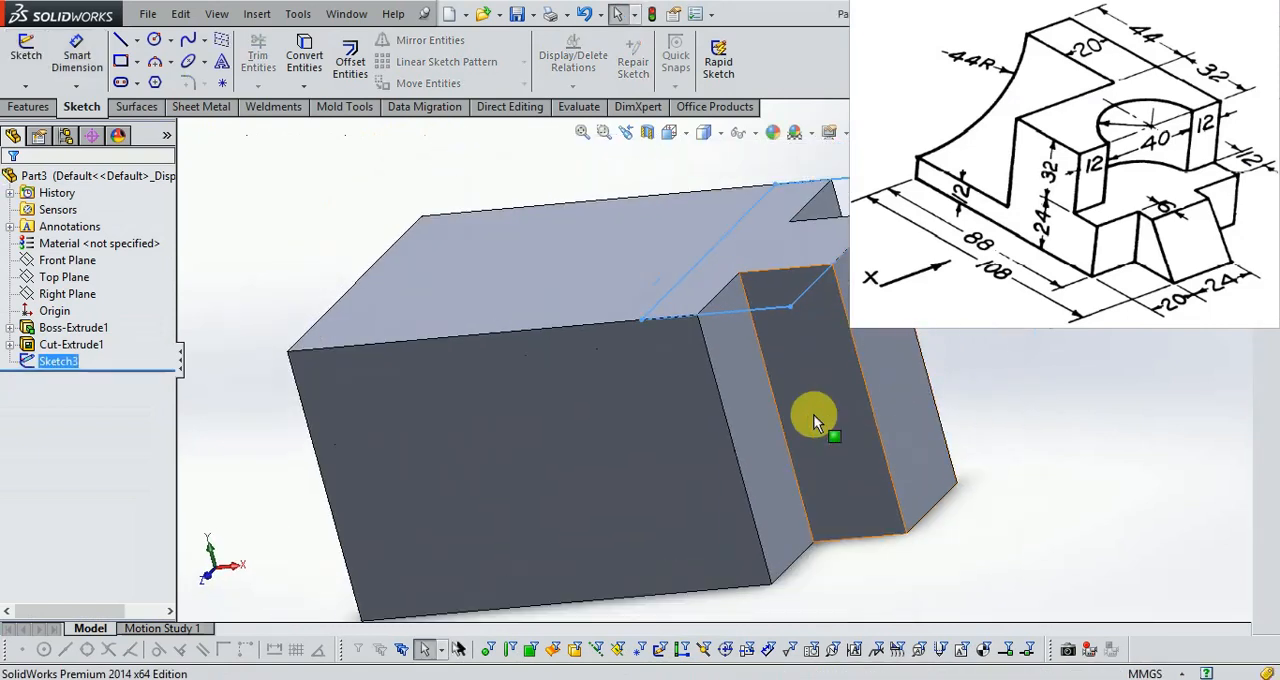
left_click(135, 107)
left_click(75, 107)
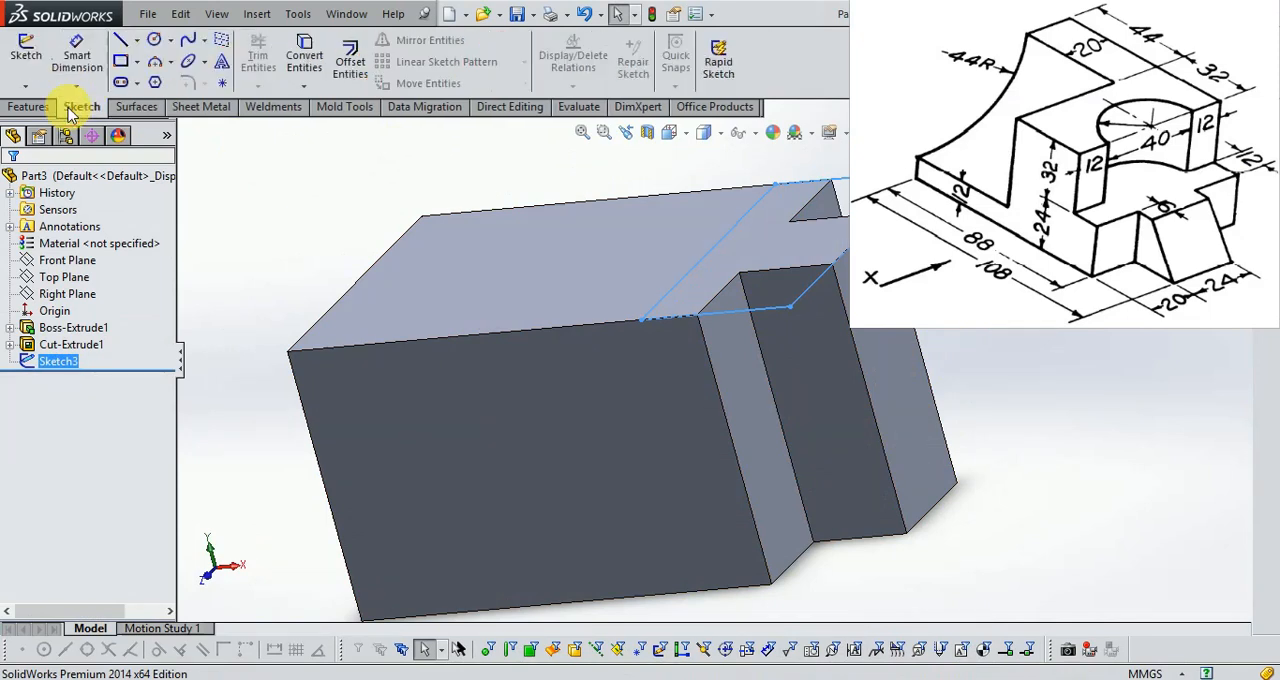
left_click(282, 60)
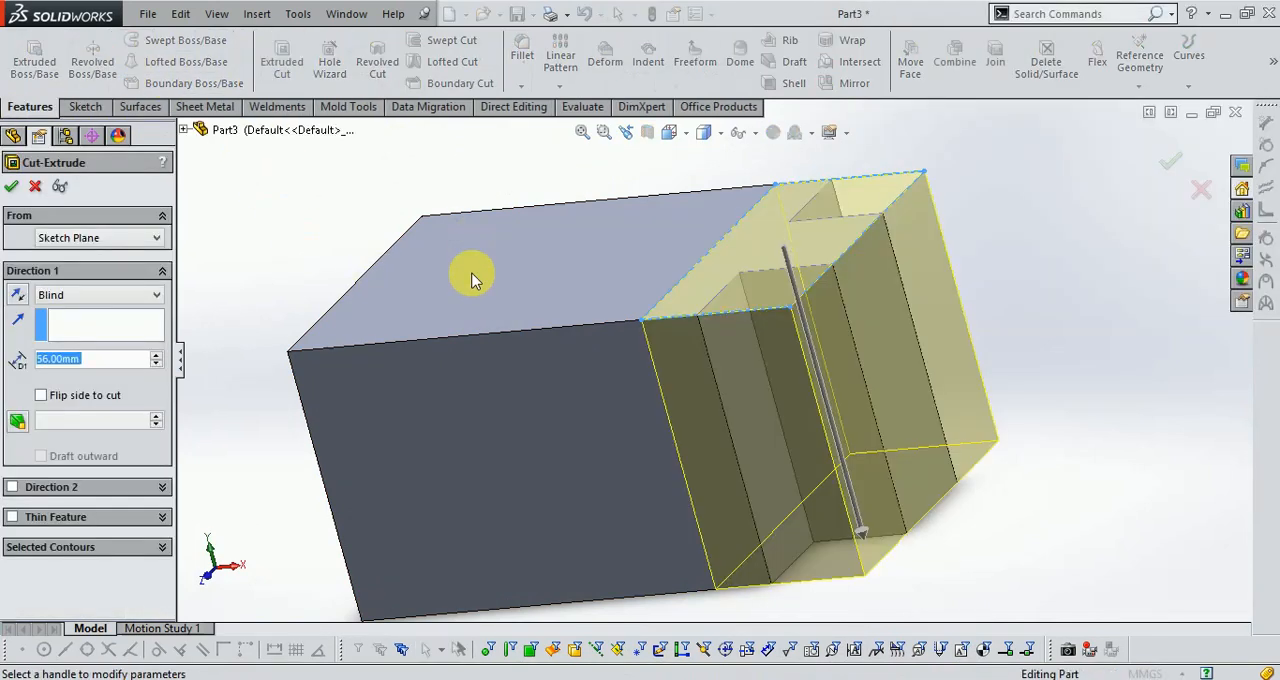
left_click(374, 679)
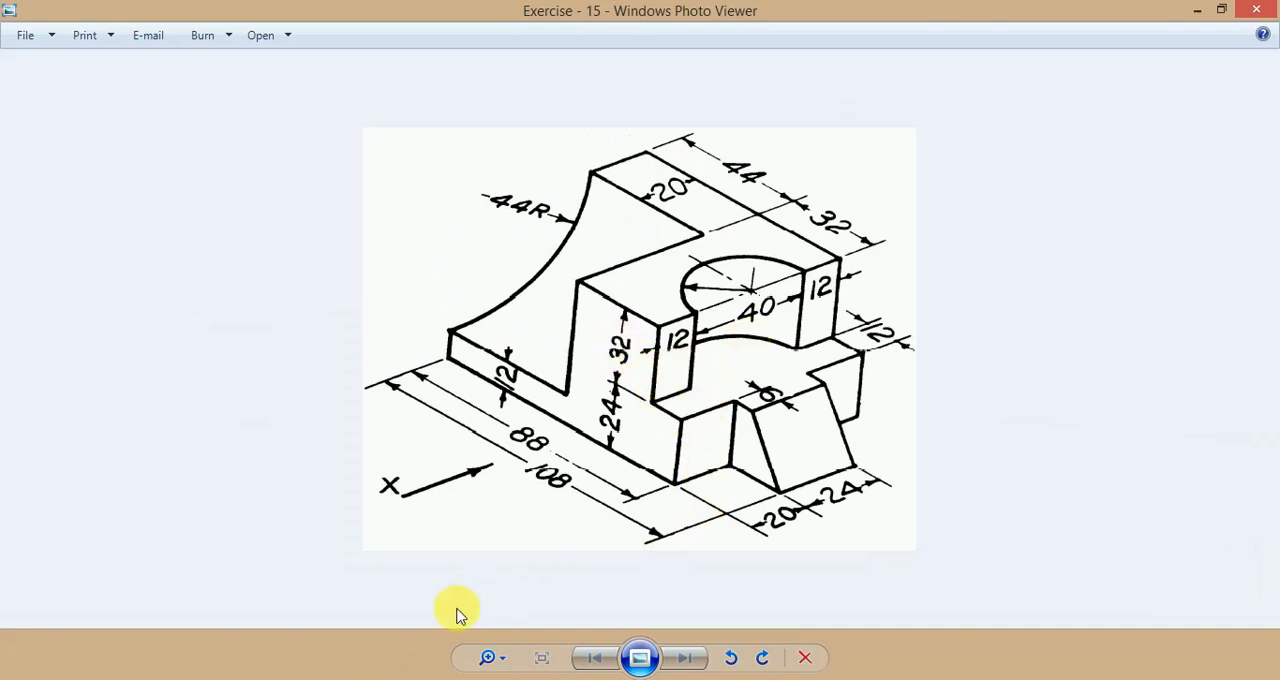
left_click(363, 679)
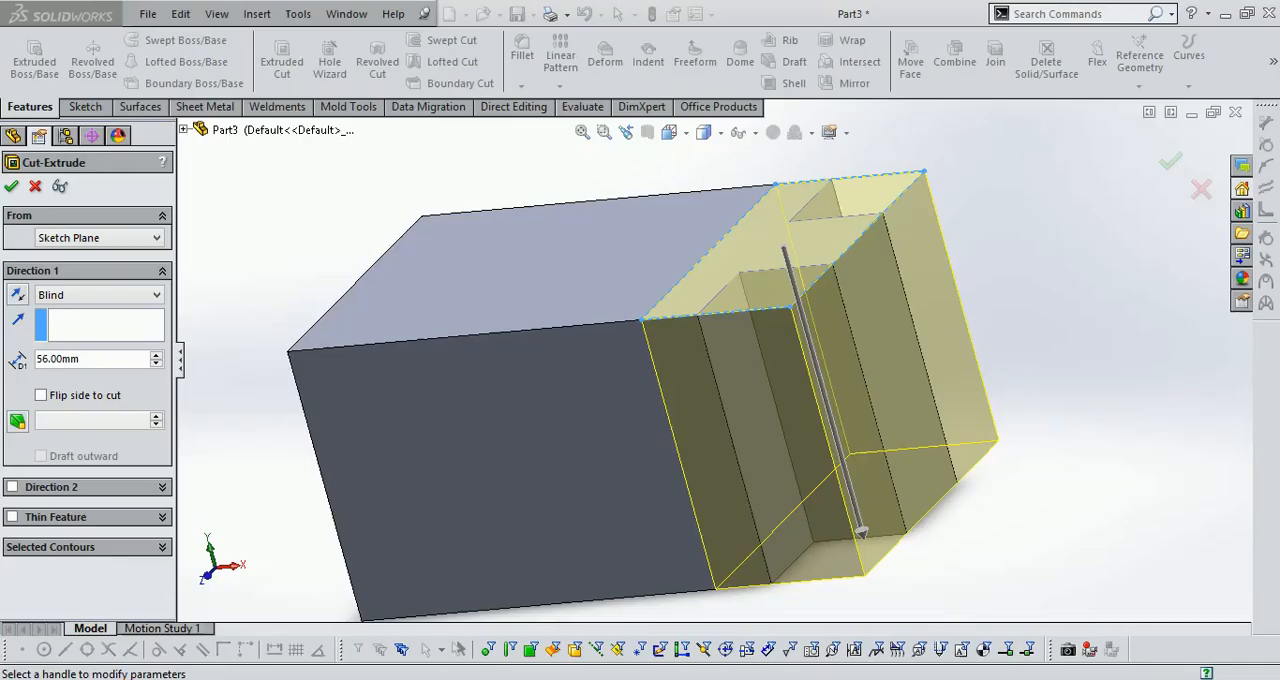
double_click(52, 359)
type("32")
key("Return")
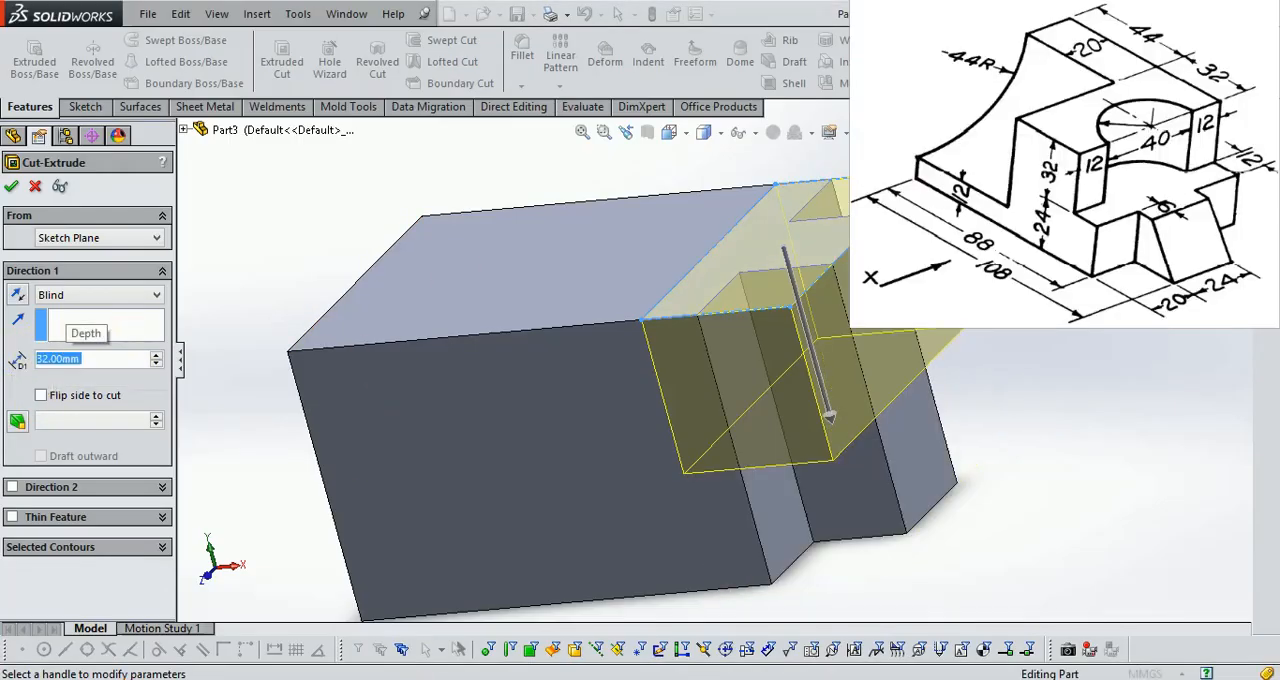
key("Return")
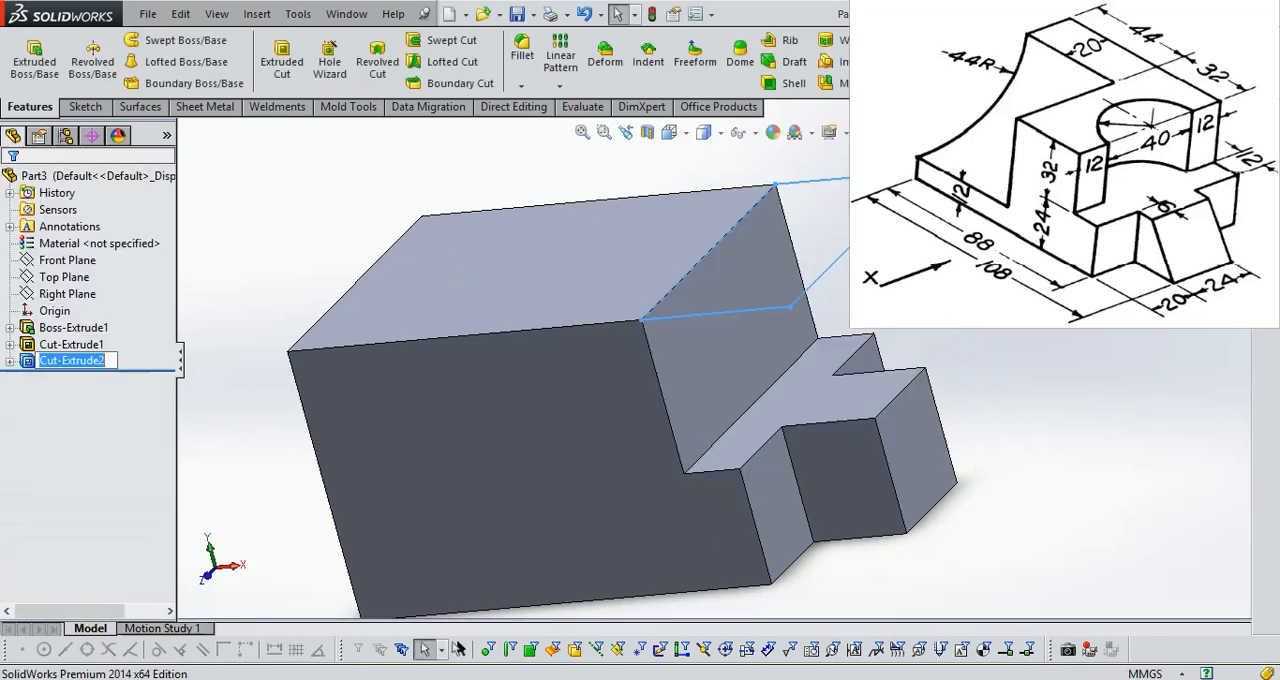
Change the whole part's appearance colour to cyan from the standard palette, trying green, olive and orange along the way.
middle_click_drag(640, 400, 622, 460)
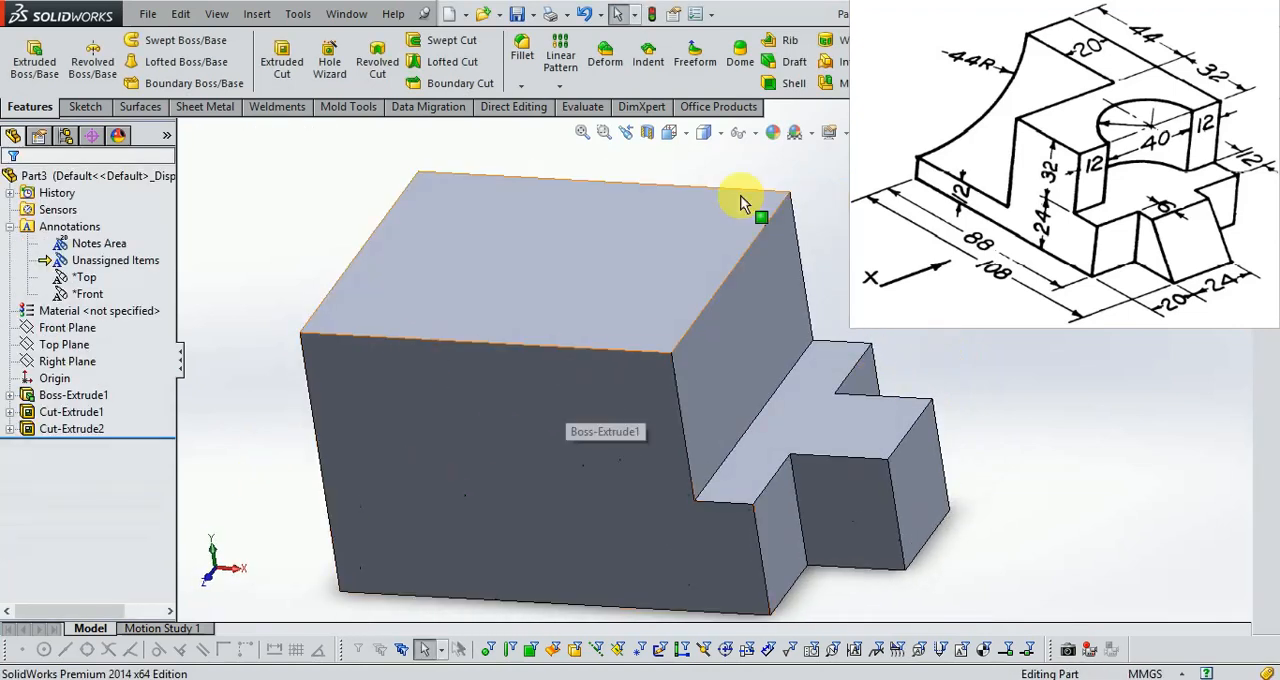
left_click(773, 135)
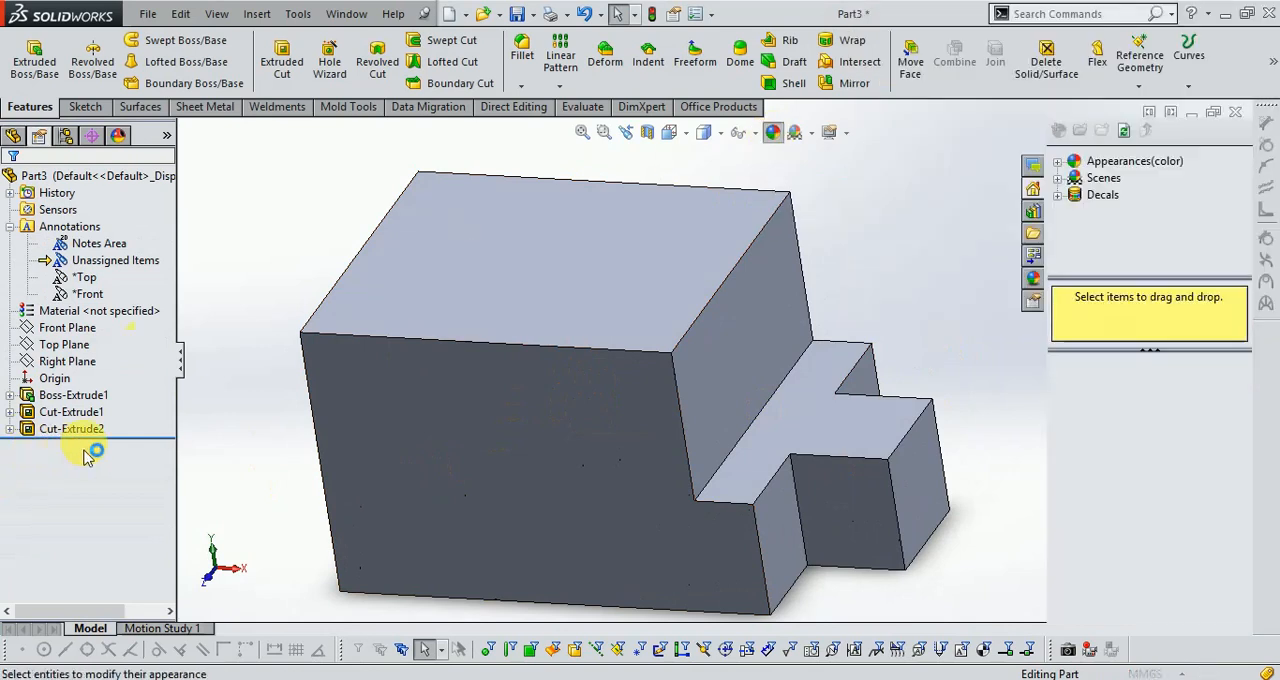
scroll(678, 394, "up", 2)
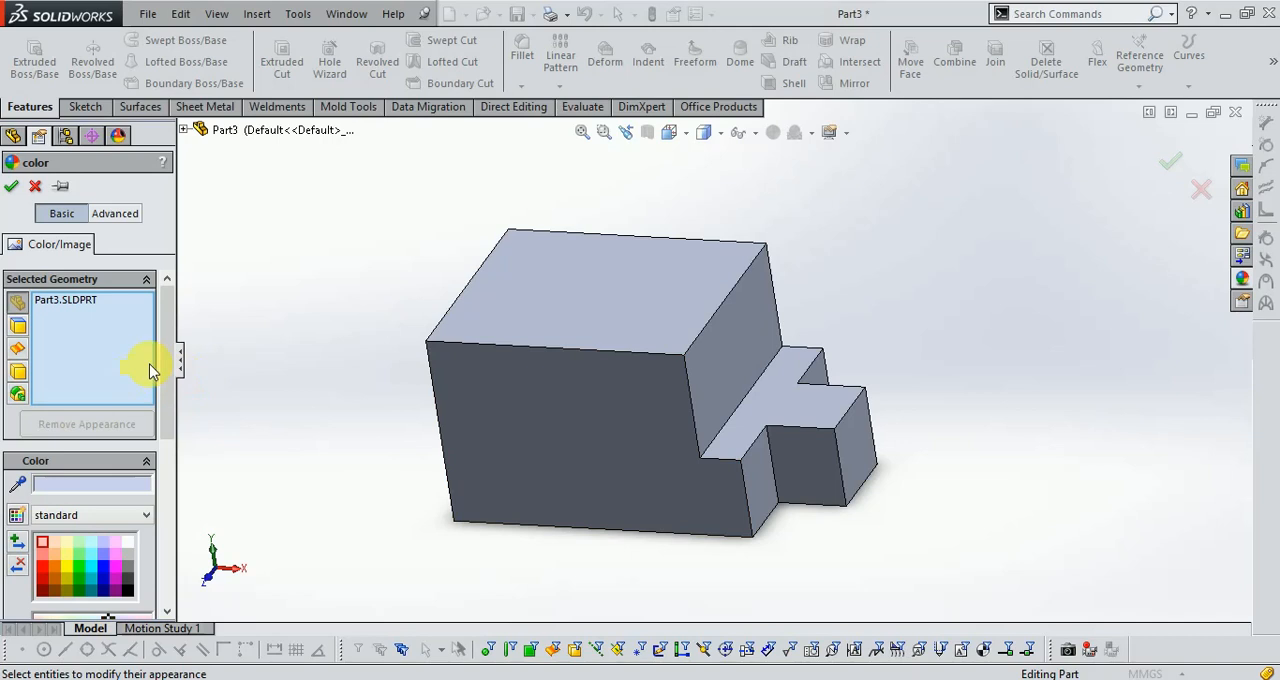
left_click_drag(324, 177, 954, 590)
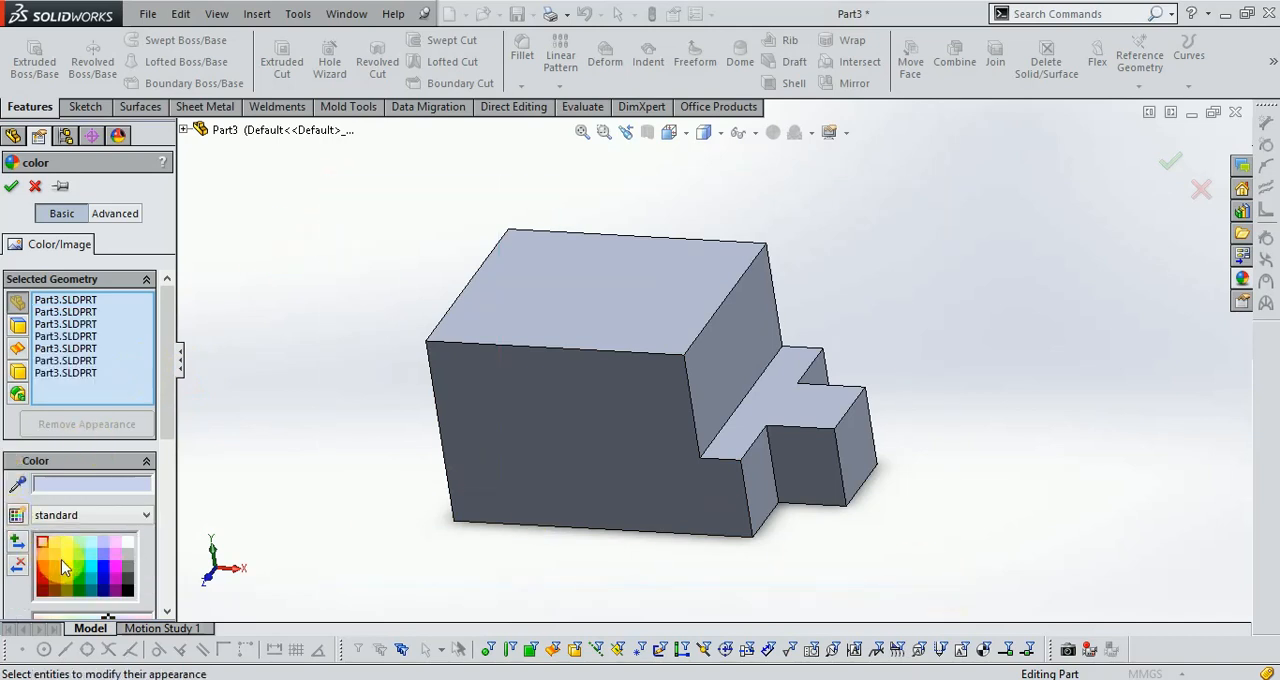
left_click(88, 570)
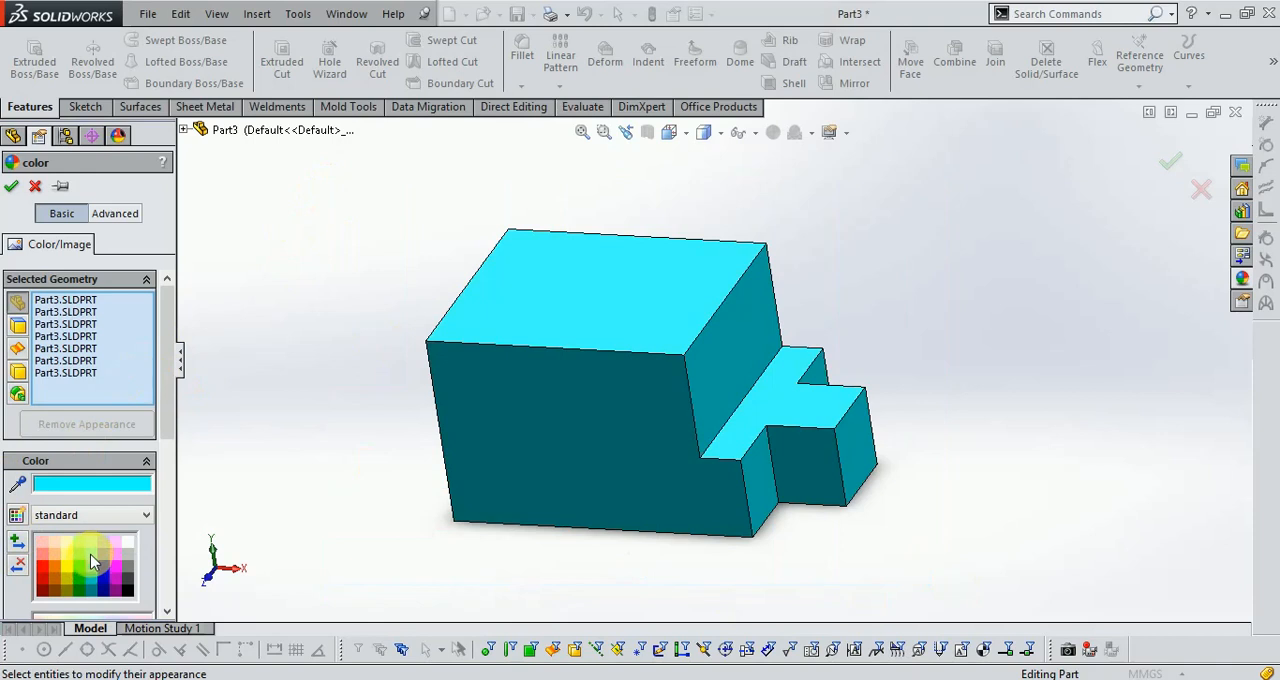
left_click(92, 560)
left_click(90, 571)
left_click(80, 575)
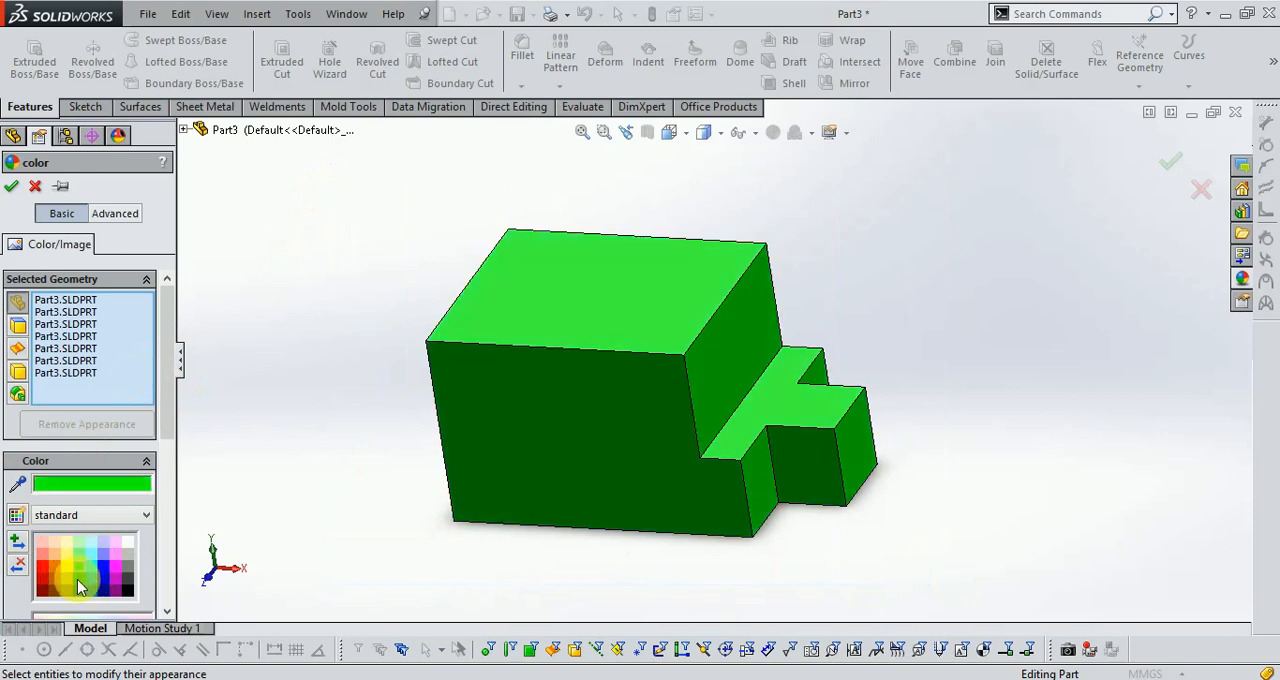
left_click(80, 584)
left_click(64, 572)
left_click(72, 592)
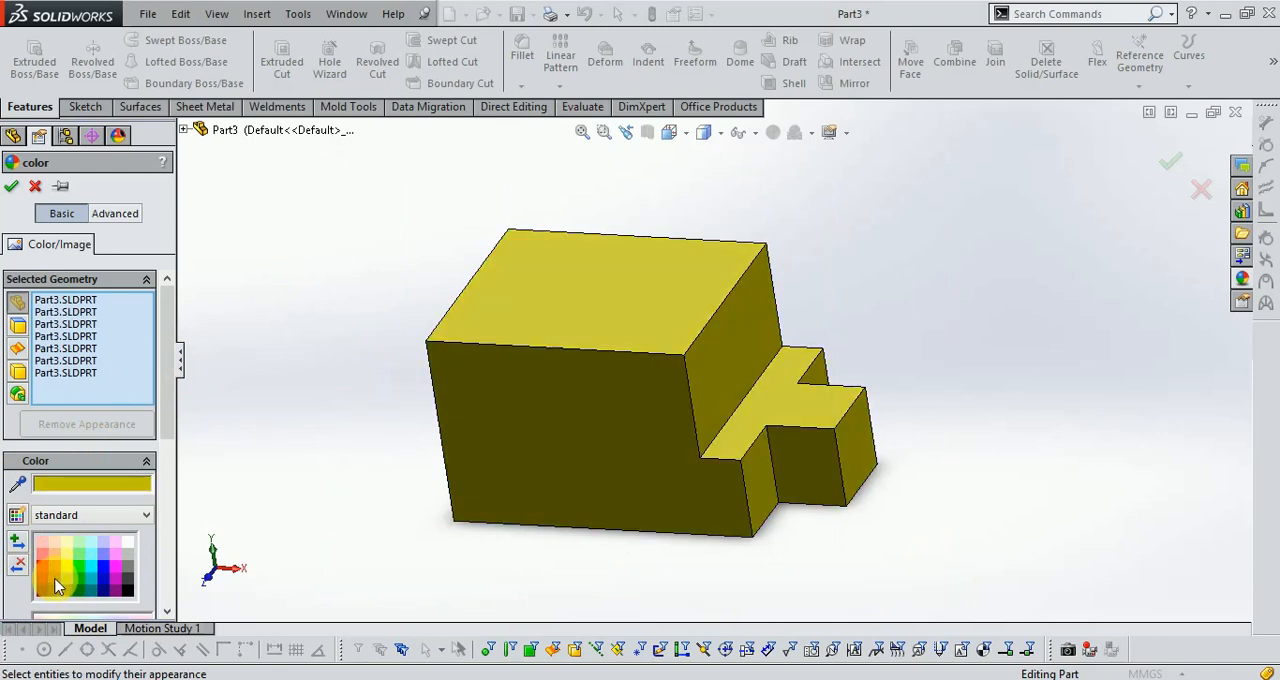
left_click(55, 579)
left_click(55, 568)
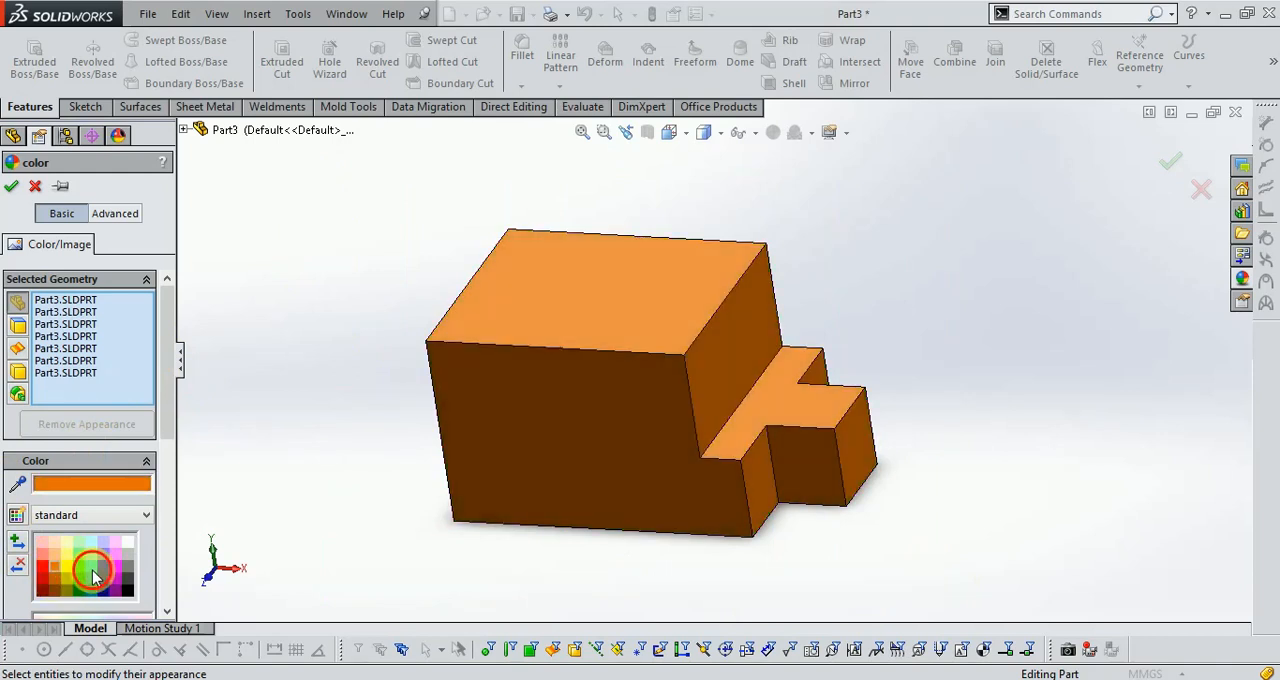
left_click(93, 574)
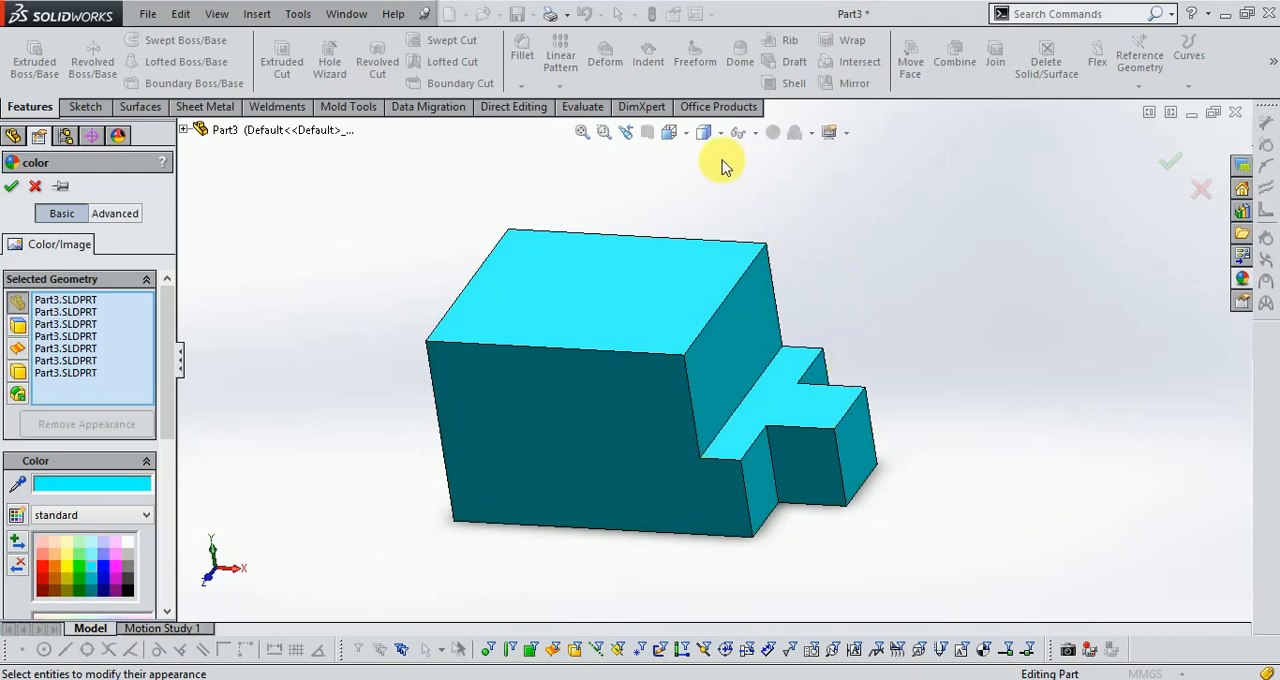
left_click(1171, 163)
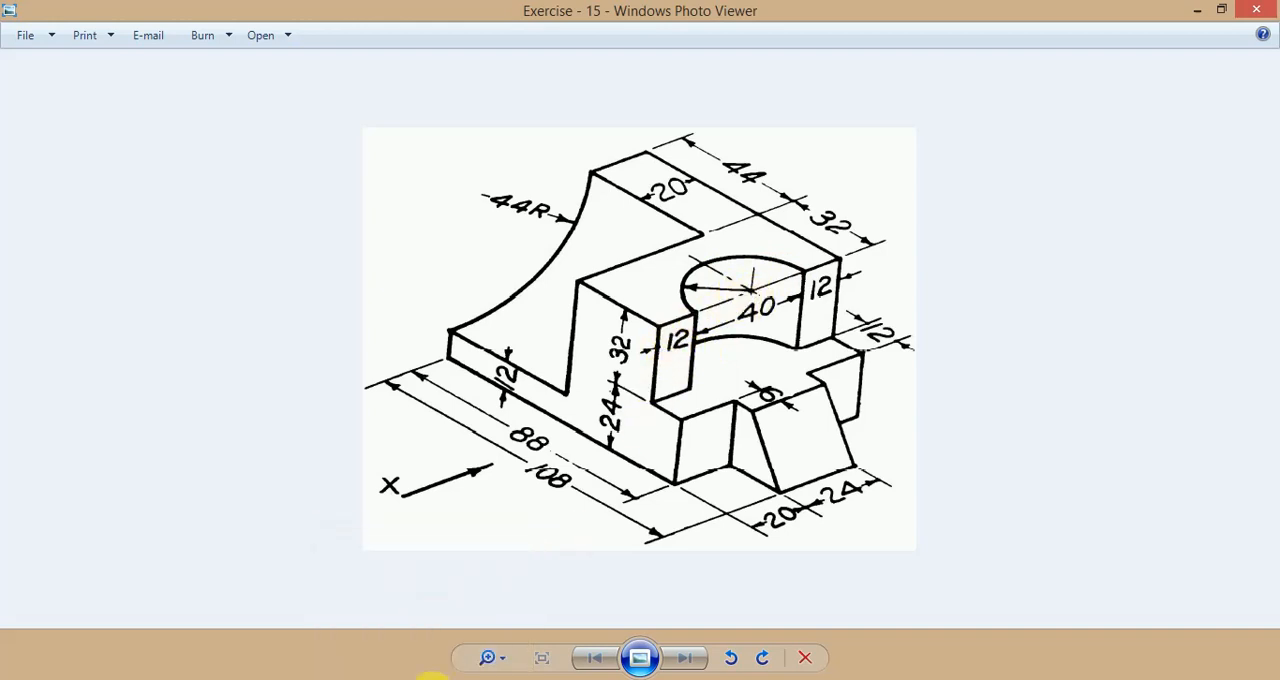
Sketch a 180° centrepoint arc about 20.4 mm in radius on the block's top face, centred on the step edge's midpoint and bulging into the block.
left_click(432, 678)
key("ctrl+1")
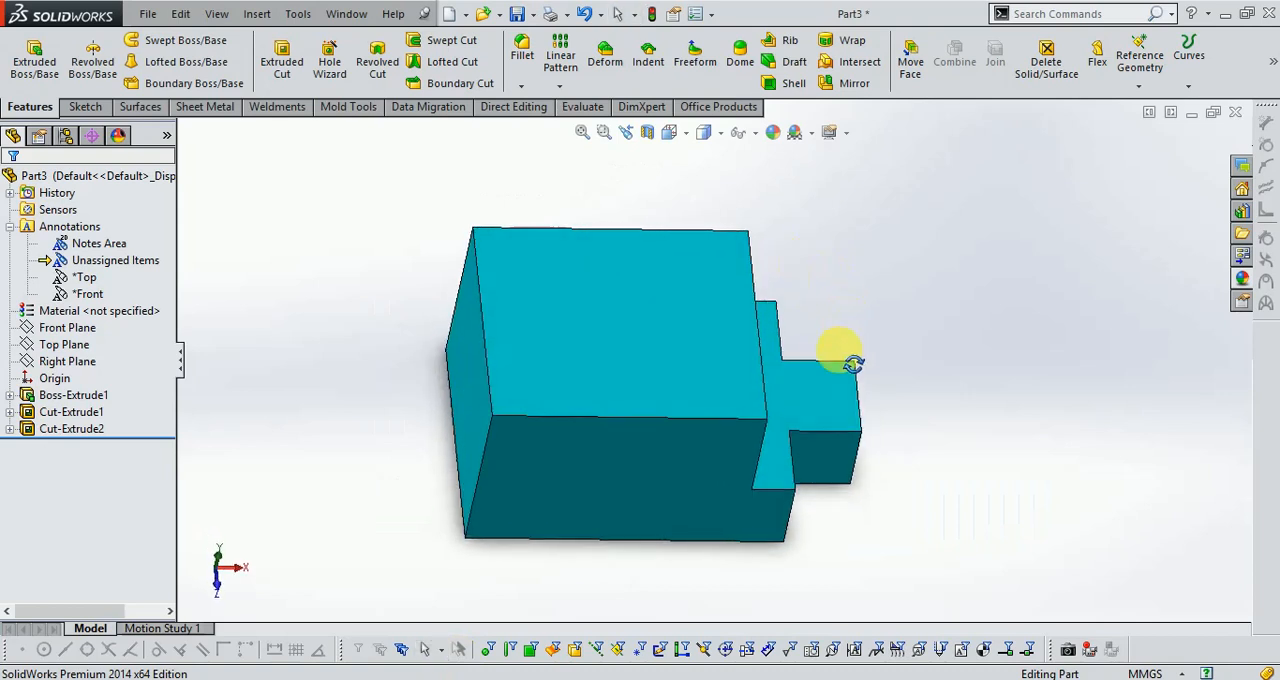
left_click(84, 106)
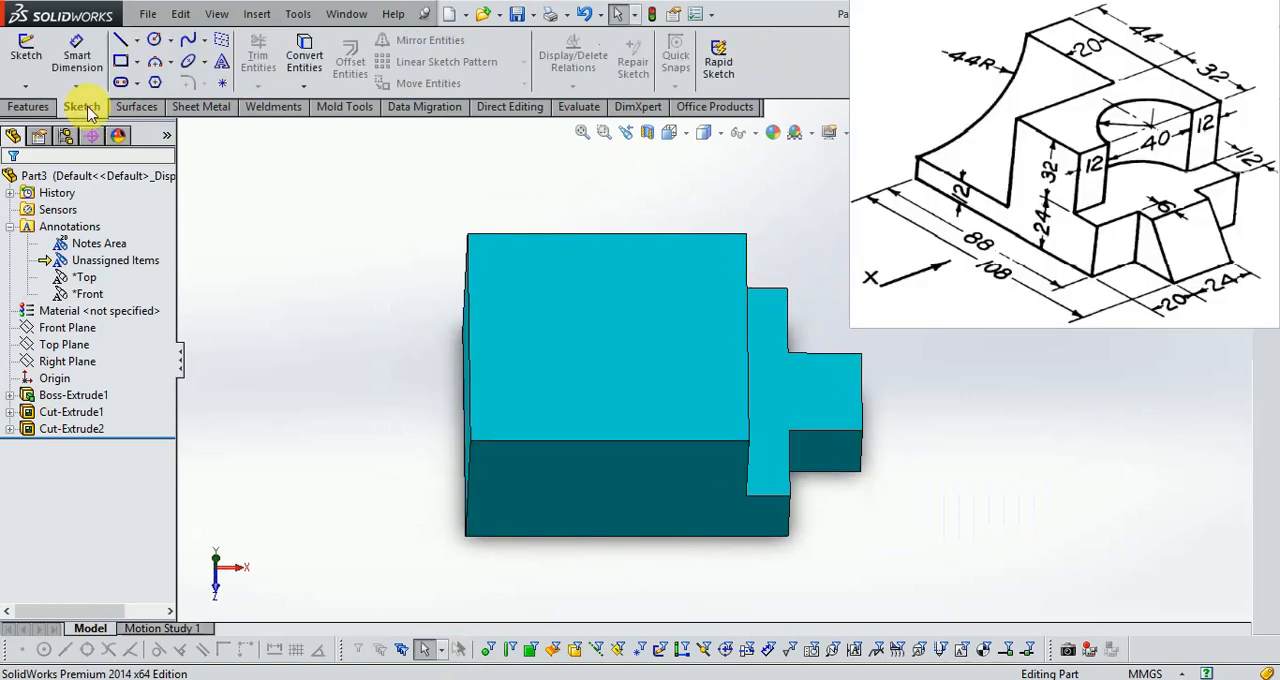
left_click(26, 50)
left_click(567, 390)
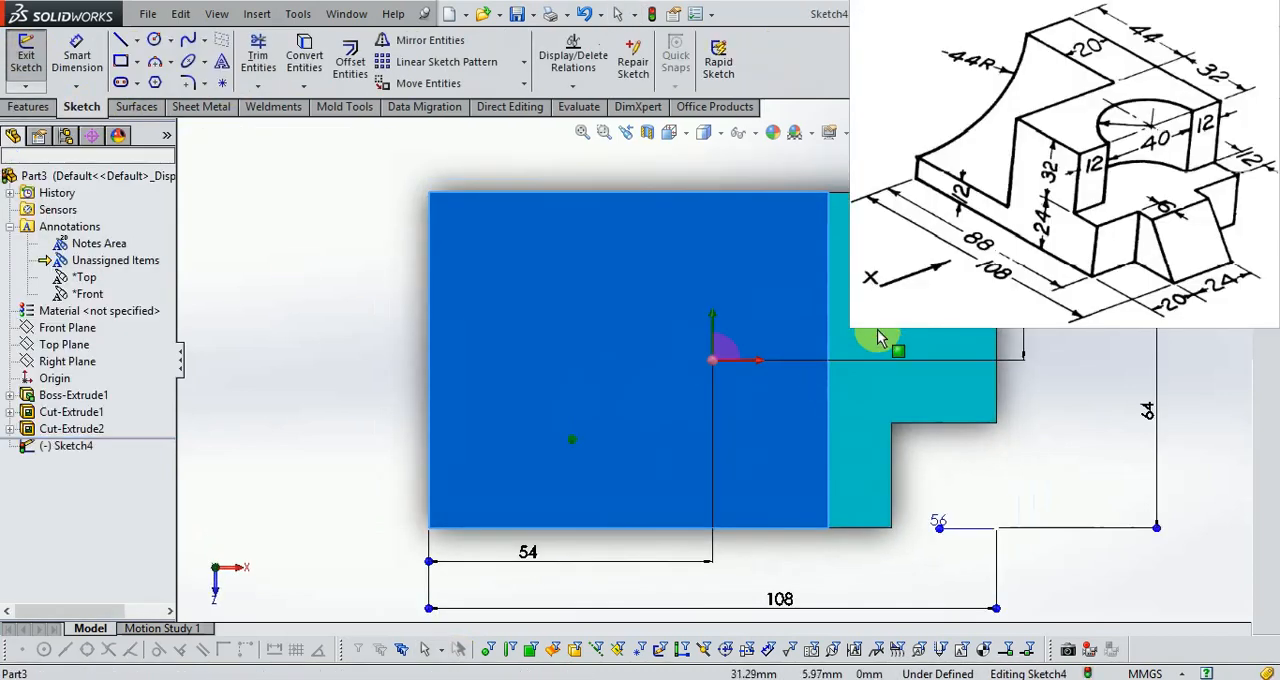
left_click(171, 62)
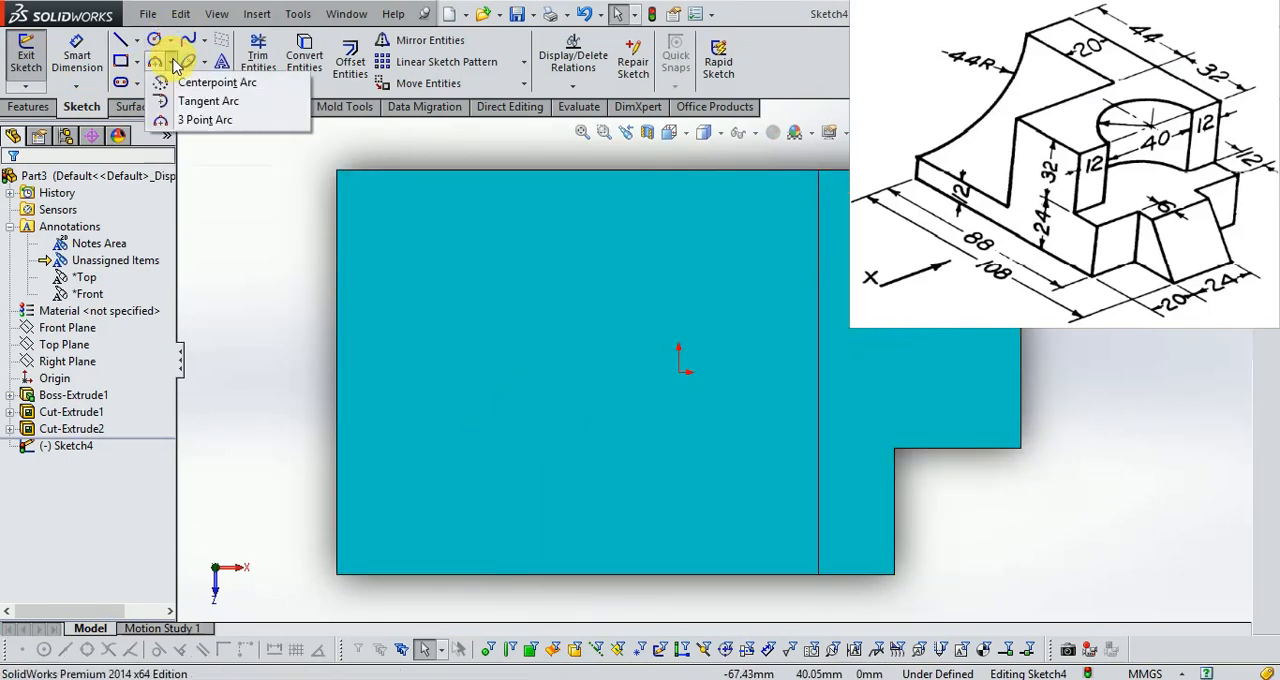
left_click(207, 84)
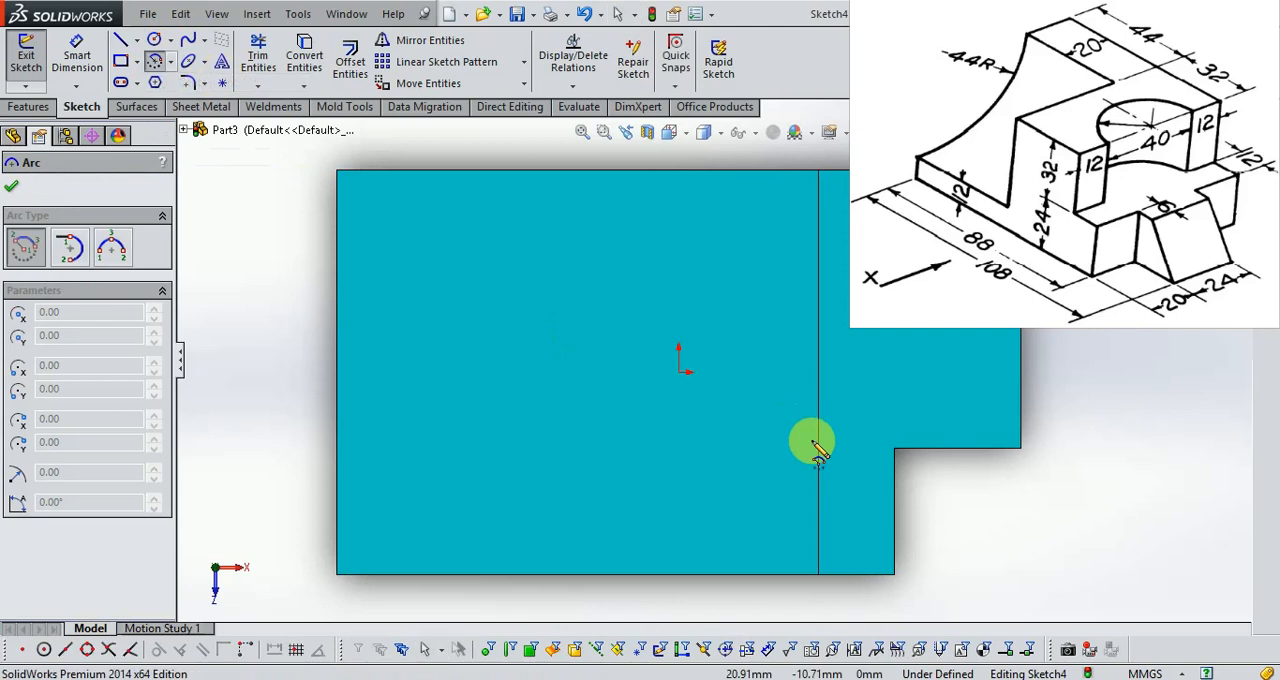
left_click(818, 372)
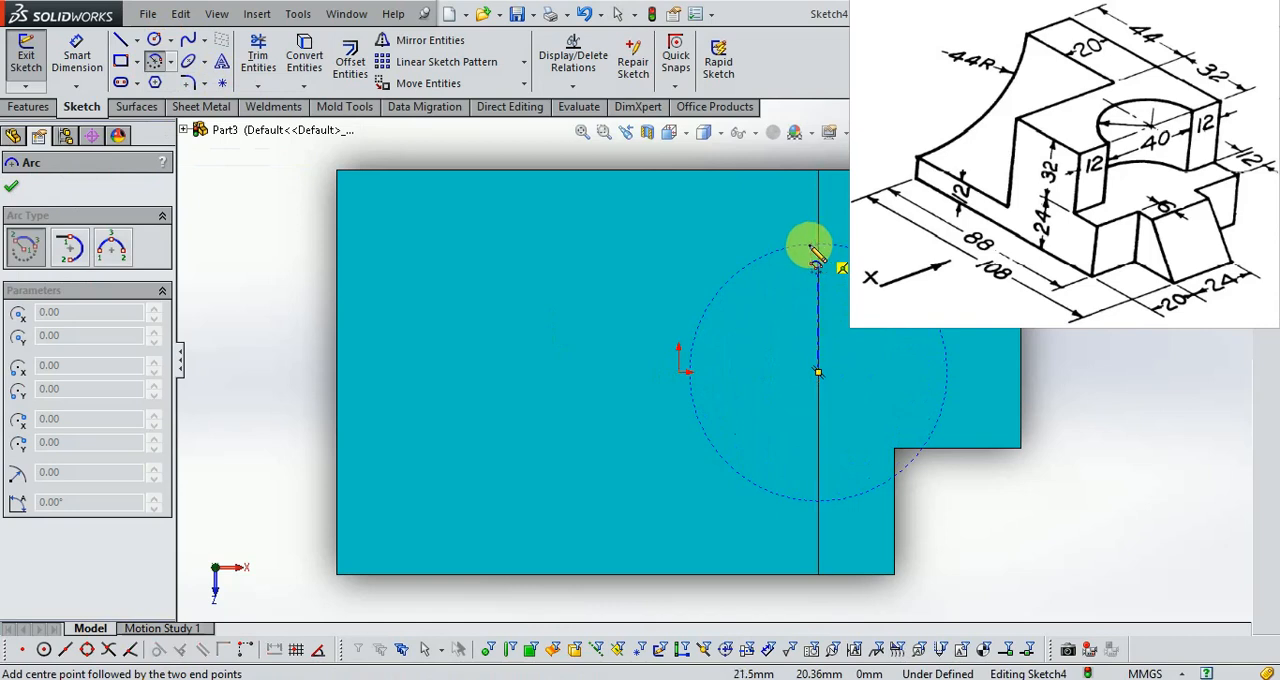
left_click(818, 245)
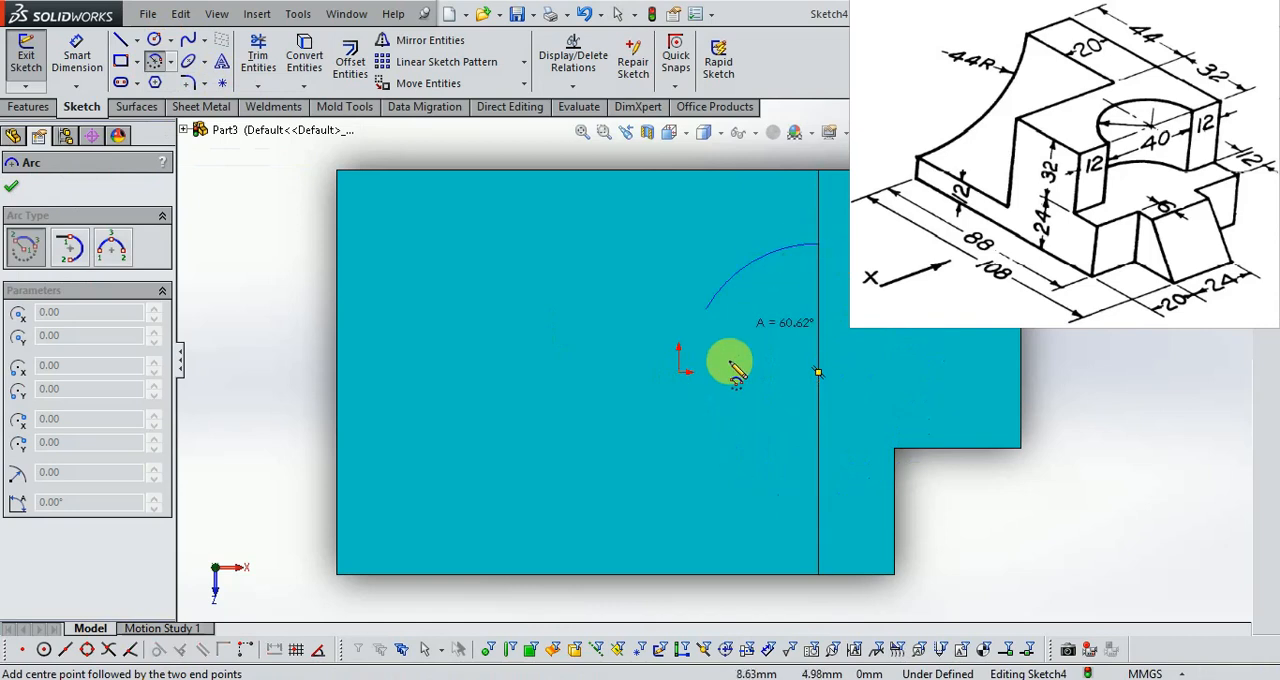
left_click(818, 501)
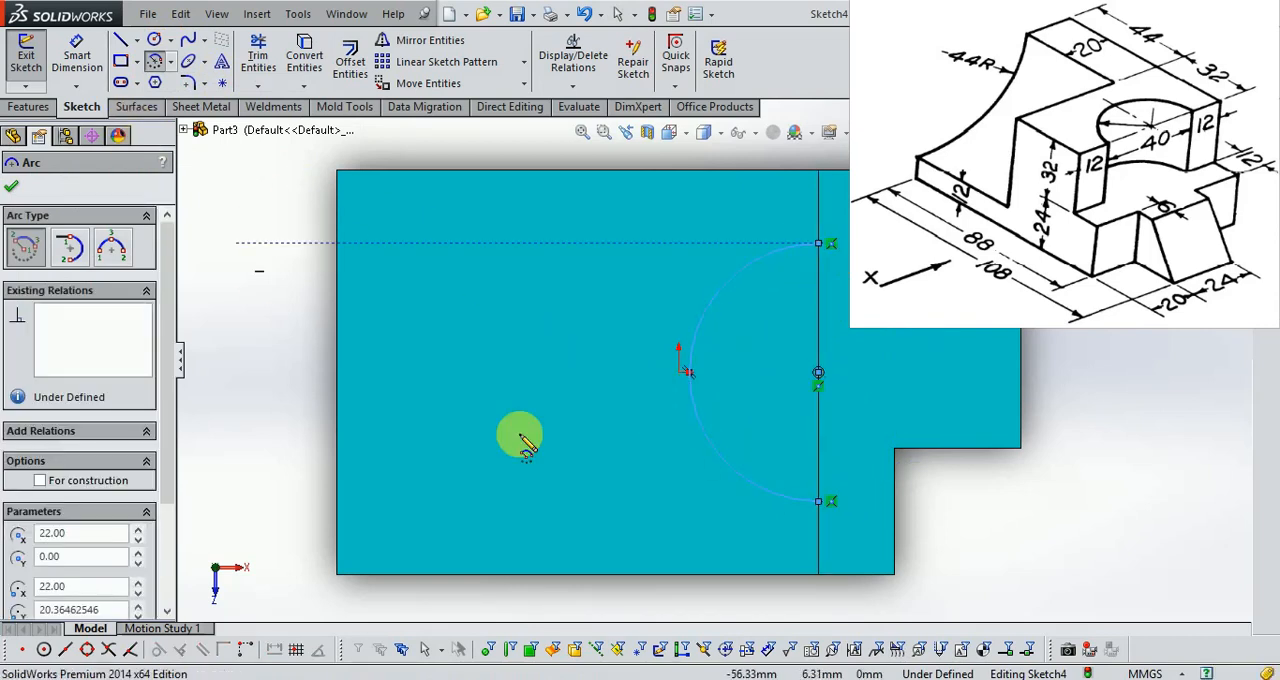
Dimension the arc's radius to 20 mm.
left_click(74, 50)
middle_click_drag(634, 531, 611, 443)
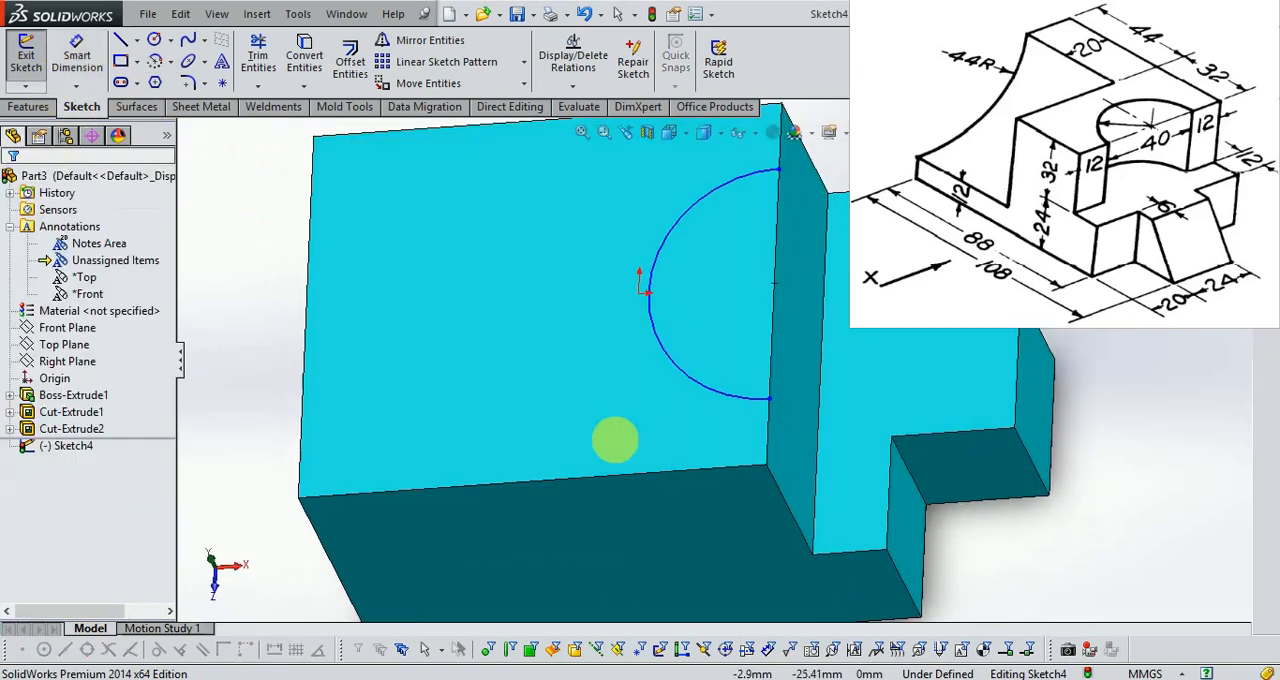
left_click(684, 372)
left_click(589, 391)
type("20")
key("Return")
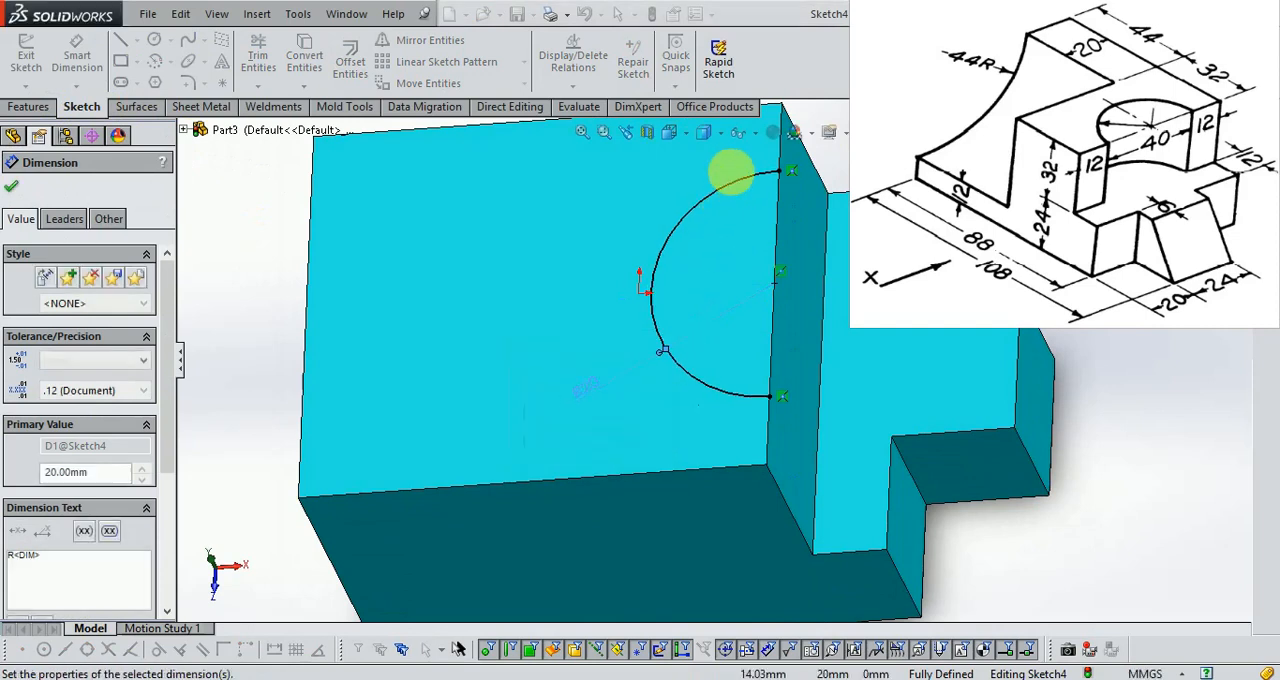
Close the semicircle with a vertical line joining the arc's two endpoints and finish the sketch.
scroll(755, 183, "down", 2)
left_click(120, 40)
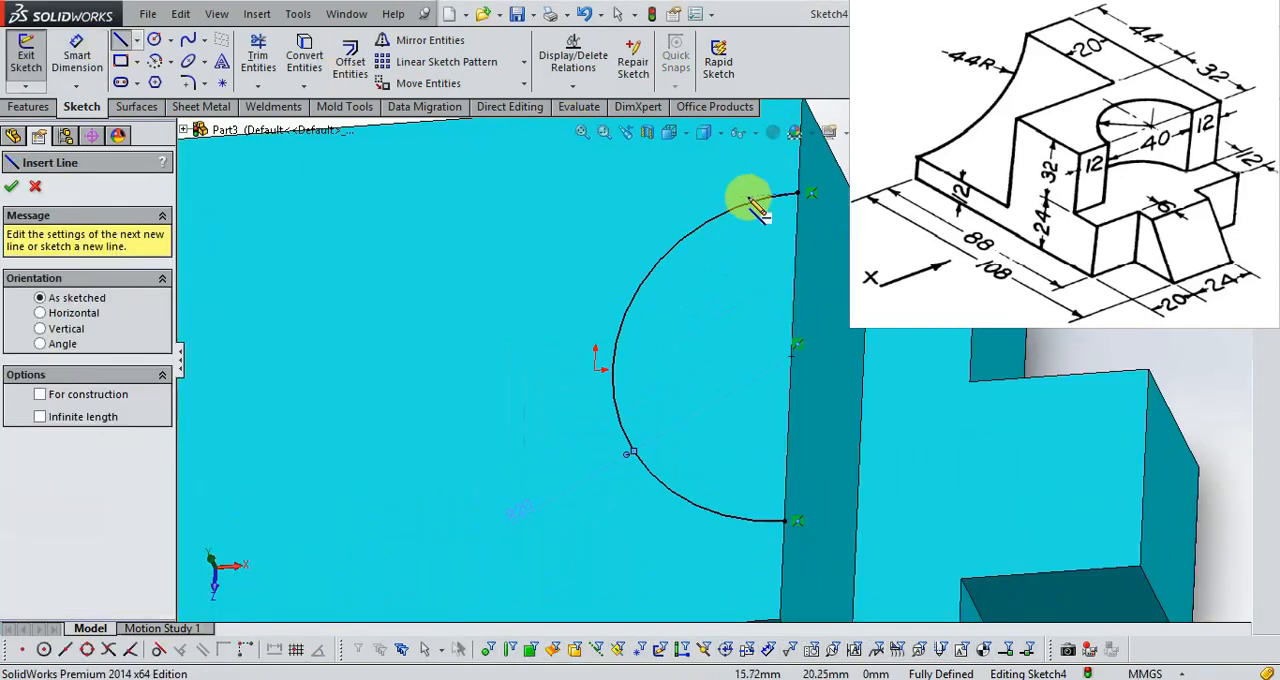
left_click(797, 193)
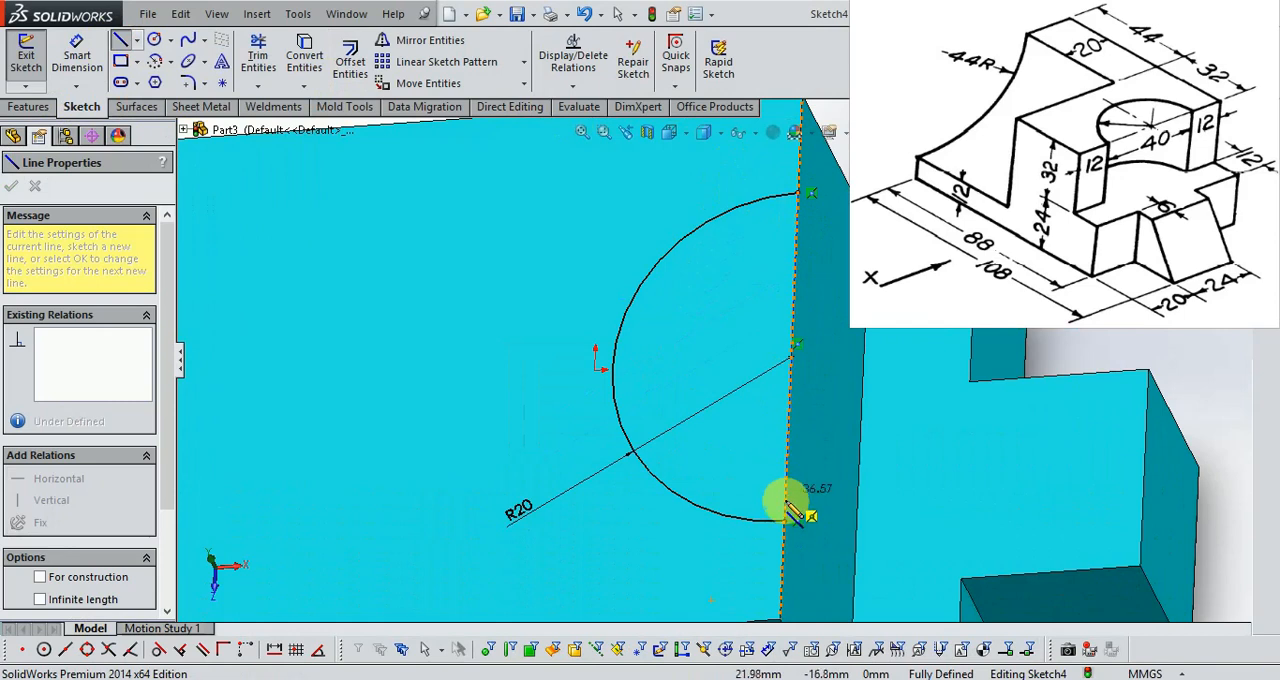
left_click(786, 521)
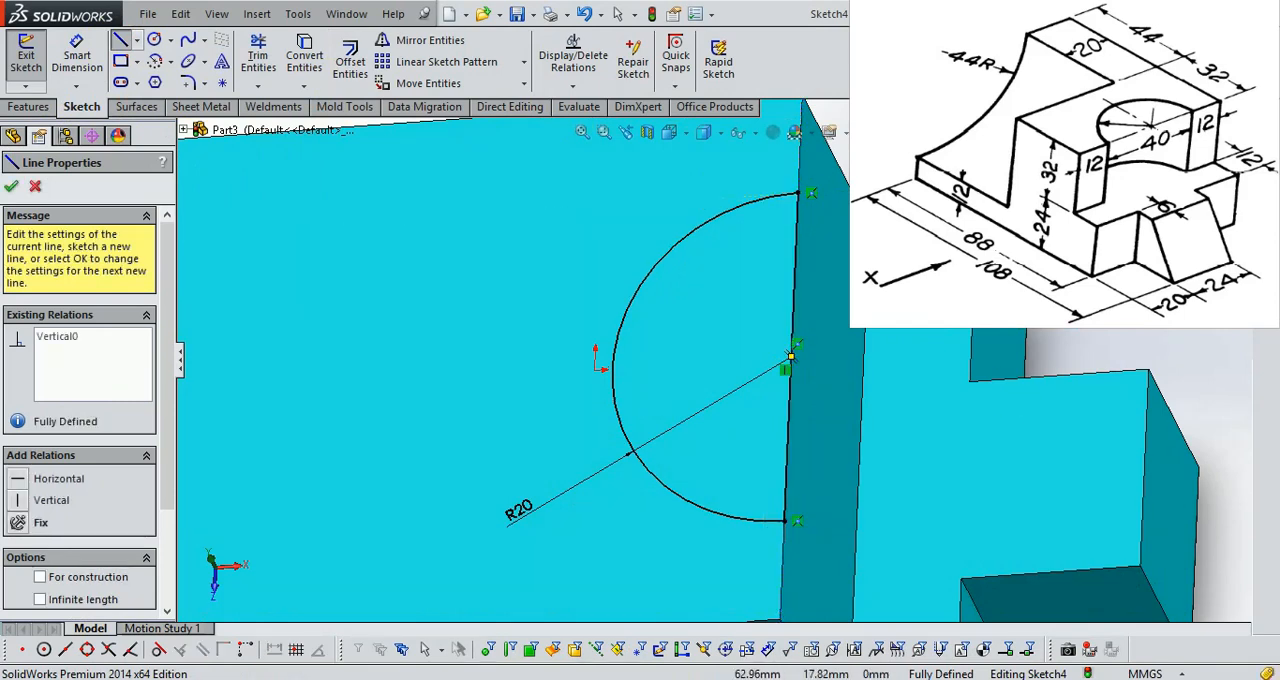
left_click(1230, 148)
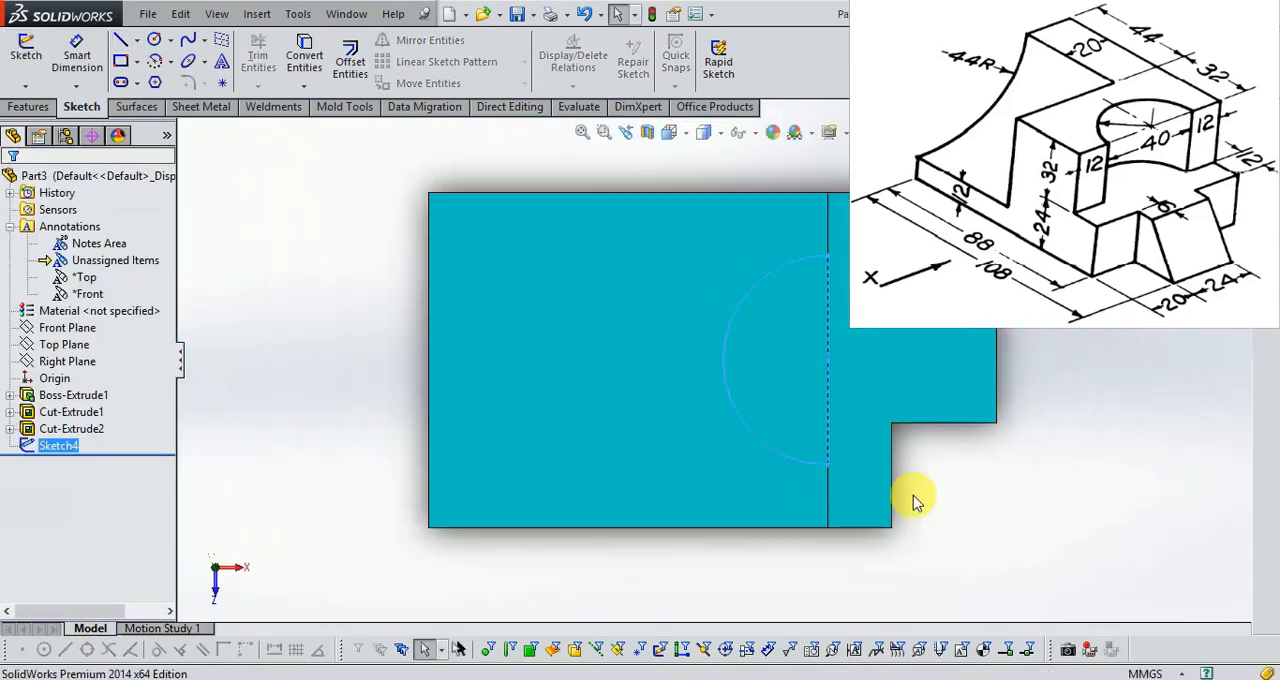
Check the step height on the Exercise 15 drawing and cut the semicircle sketch 32 mm blind down into the block.
middle_click_drag(940, 526, 920, 346)
scroll(920, 346, "down", 2)
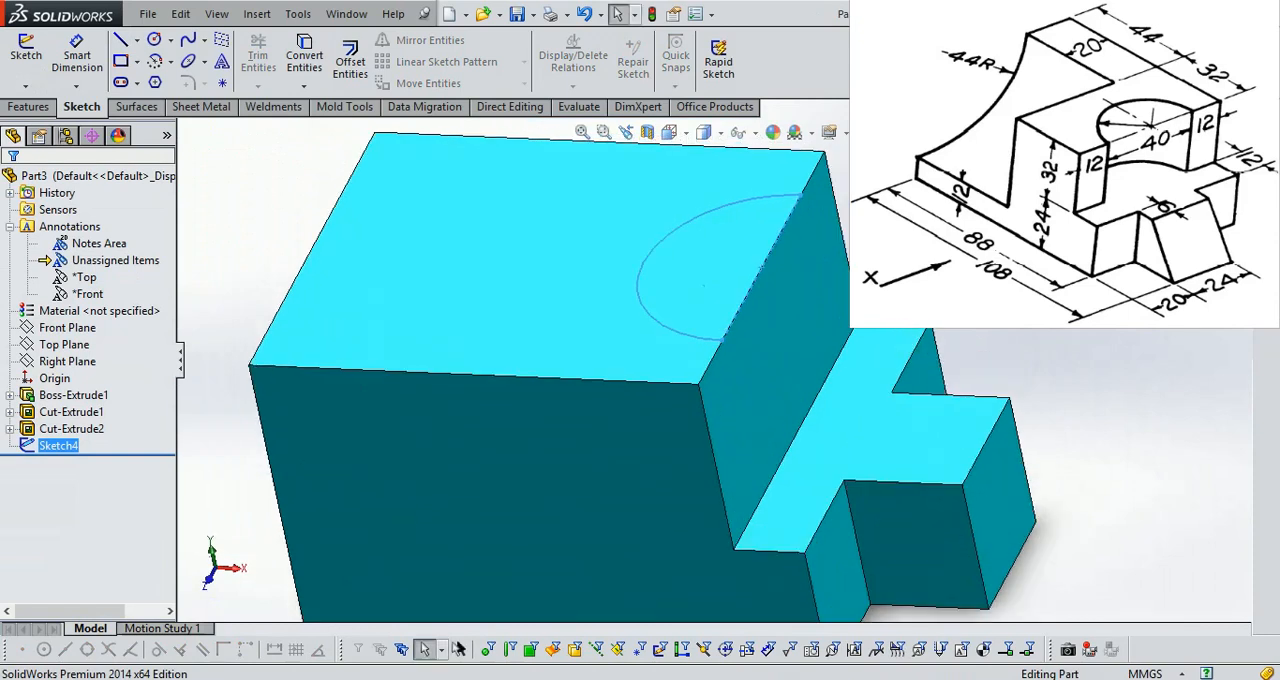
mouse_move(424, 679)
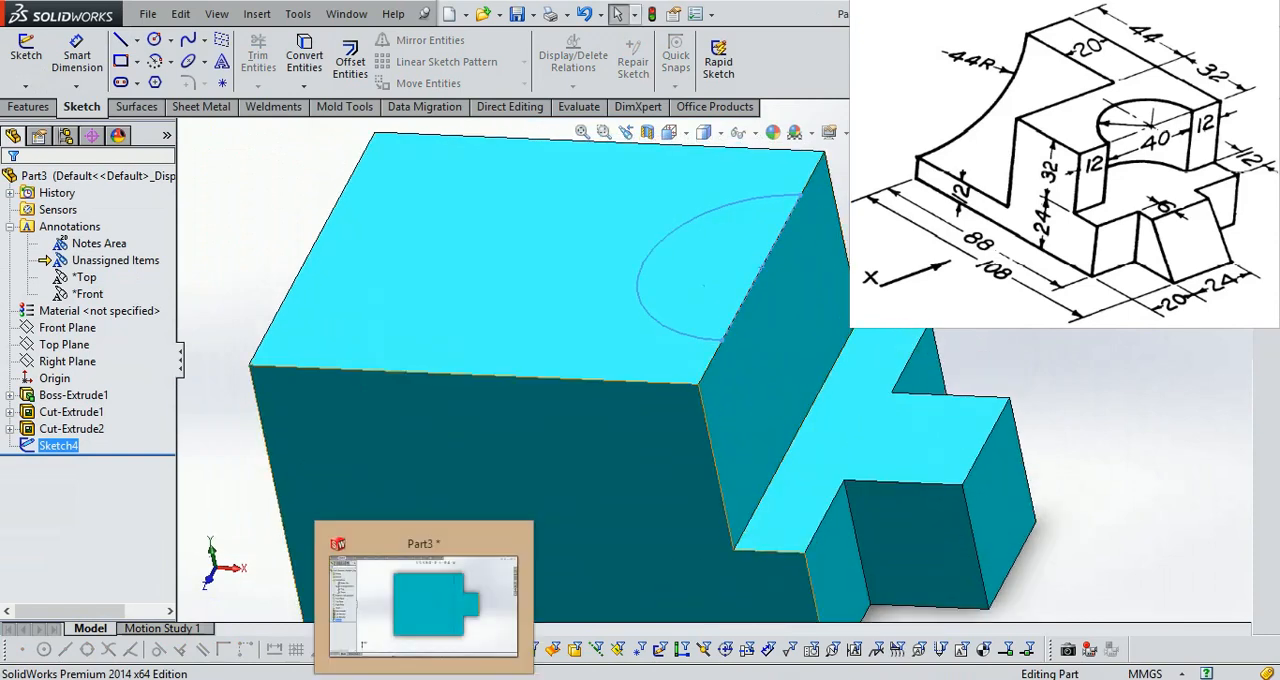
mouse_move(366, 679)
mouse_move(385, 640)
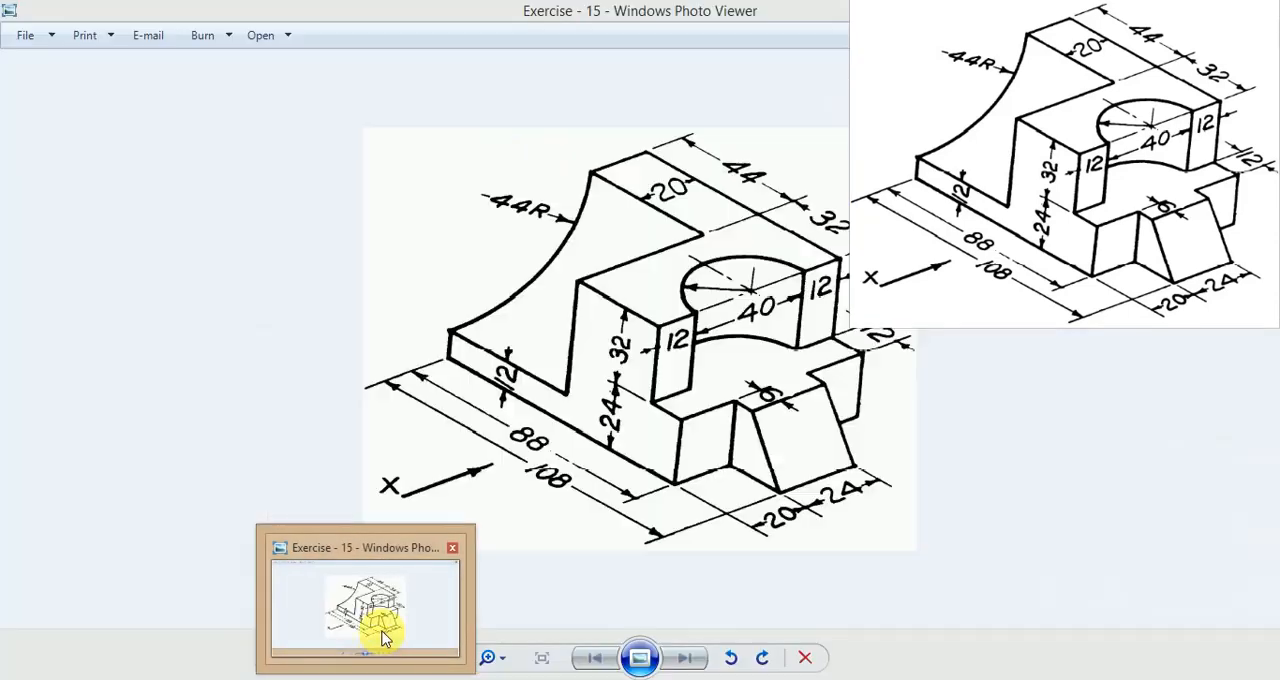
left_click(385, 637)
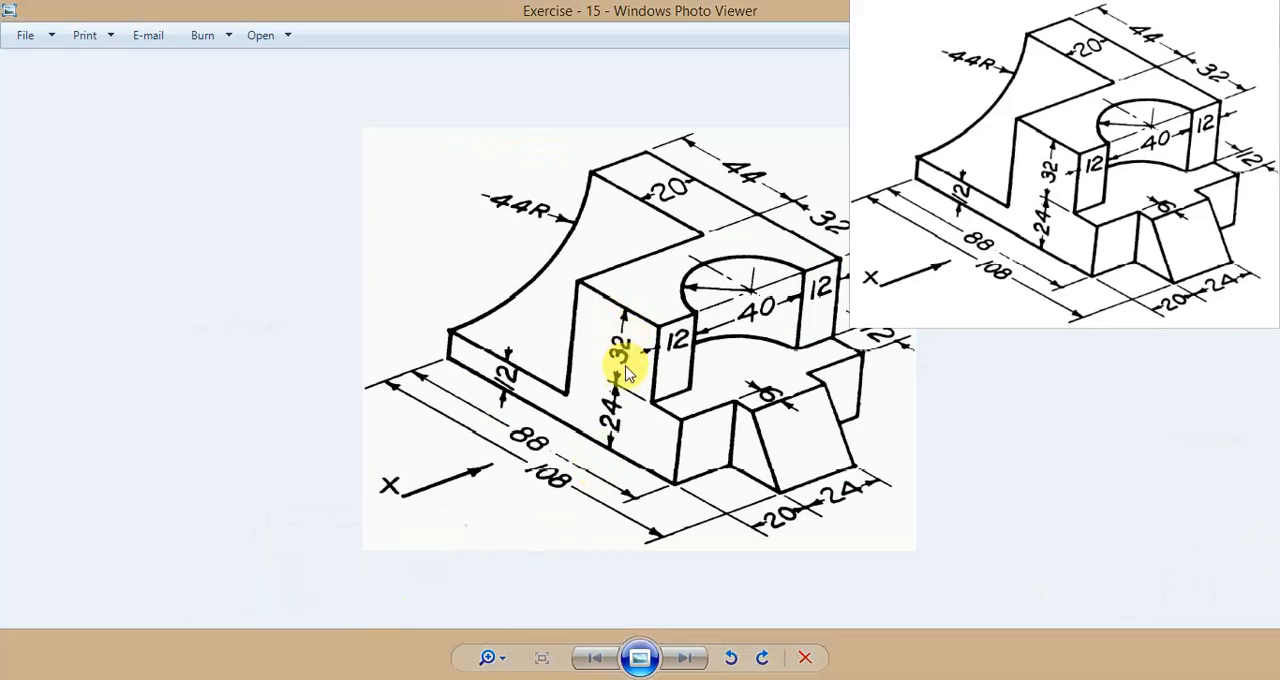
left_click(440, 676)
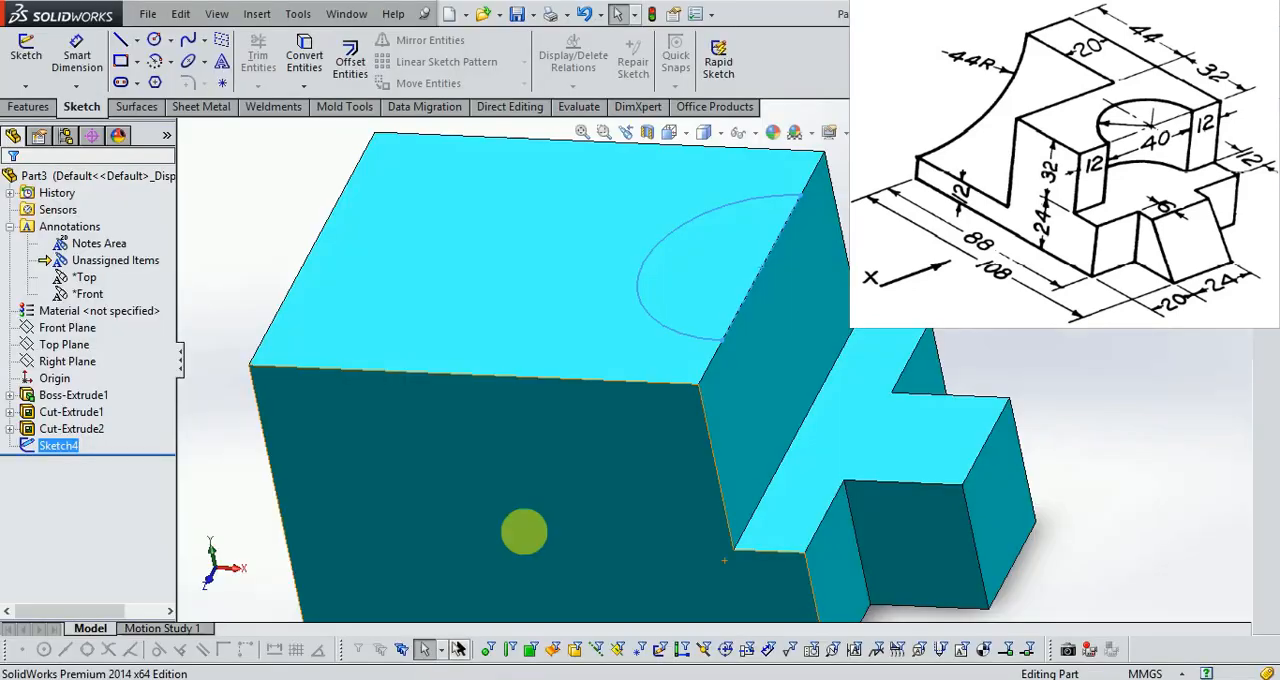
left_click(138, 107)
left_click(45, 107)
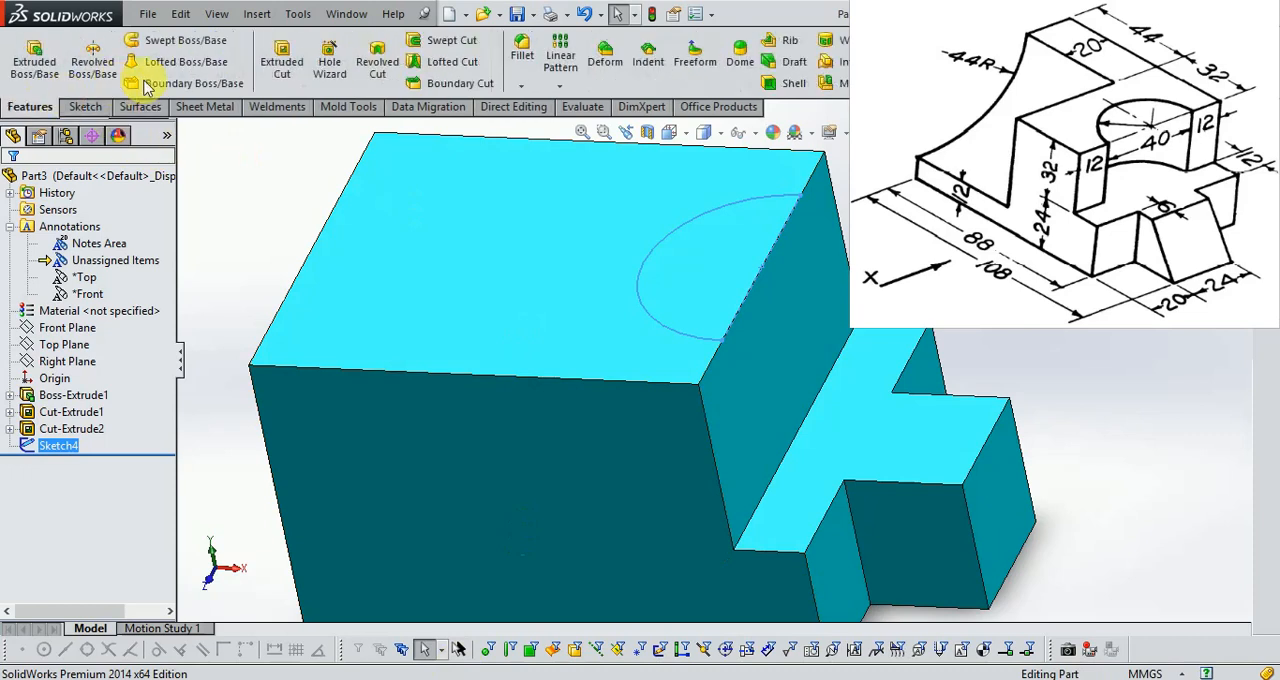
left_click(281, 62)
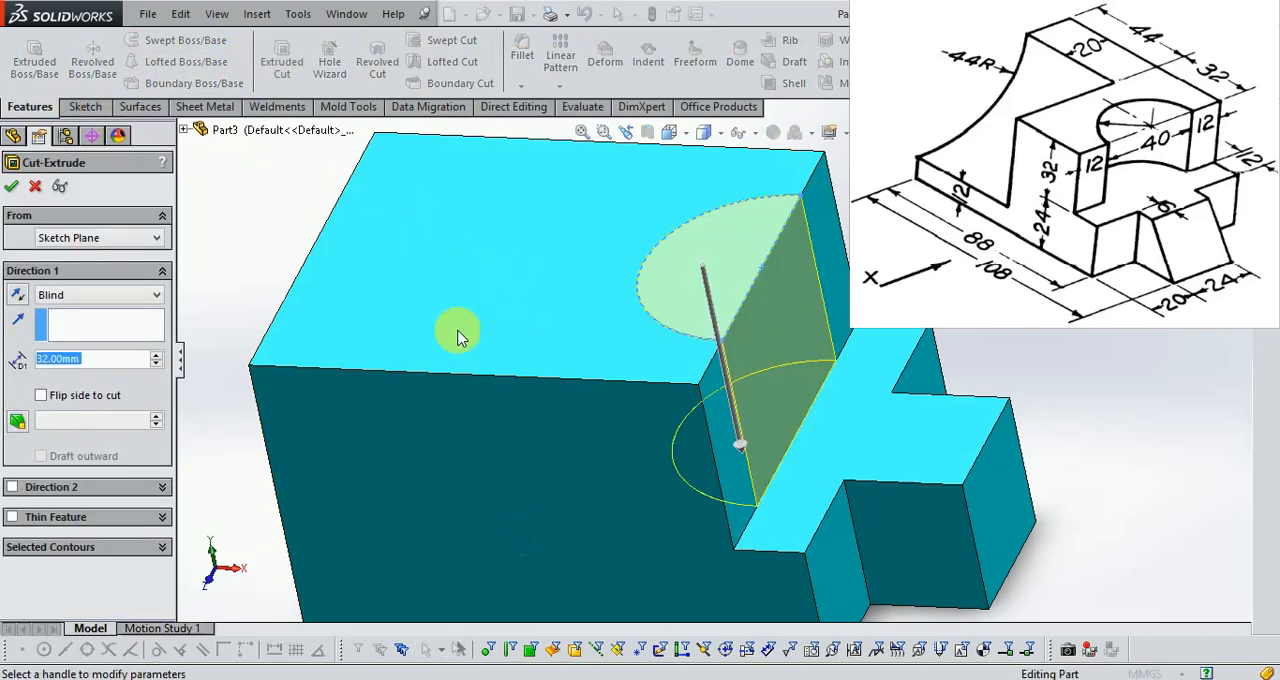
left_click(11, 187)
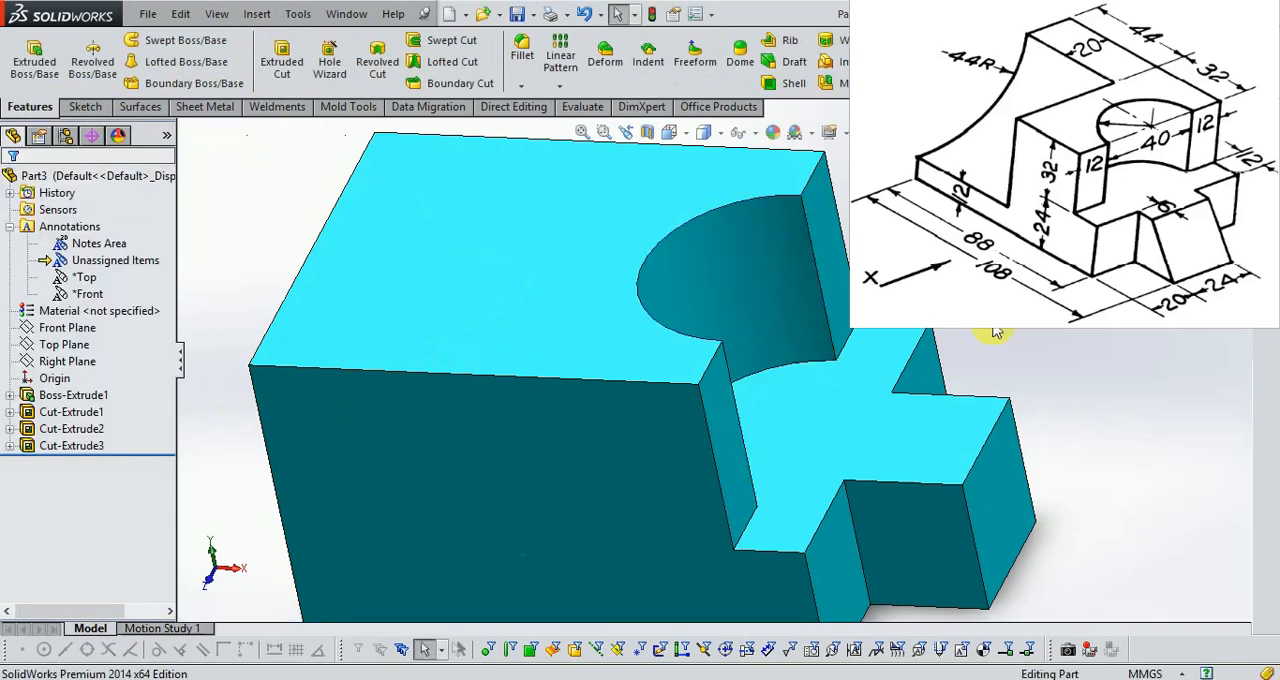
Change the whole part's appearance colour to dark yellow from the standard palette.
scroll(898, 376, "up", 2)
middle_click_drag(898, 376, 884, 398)
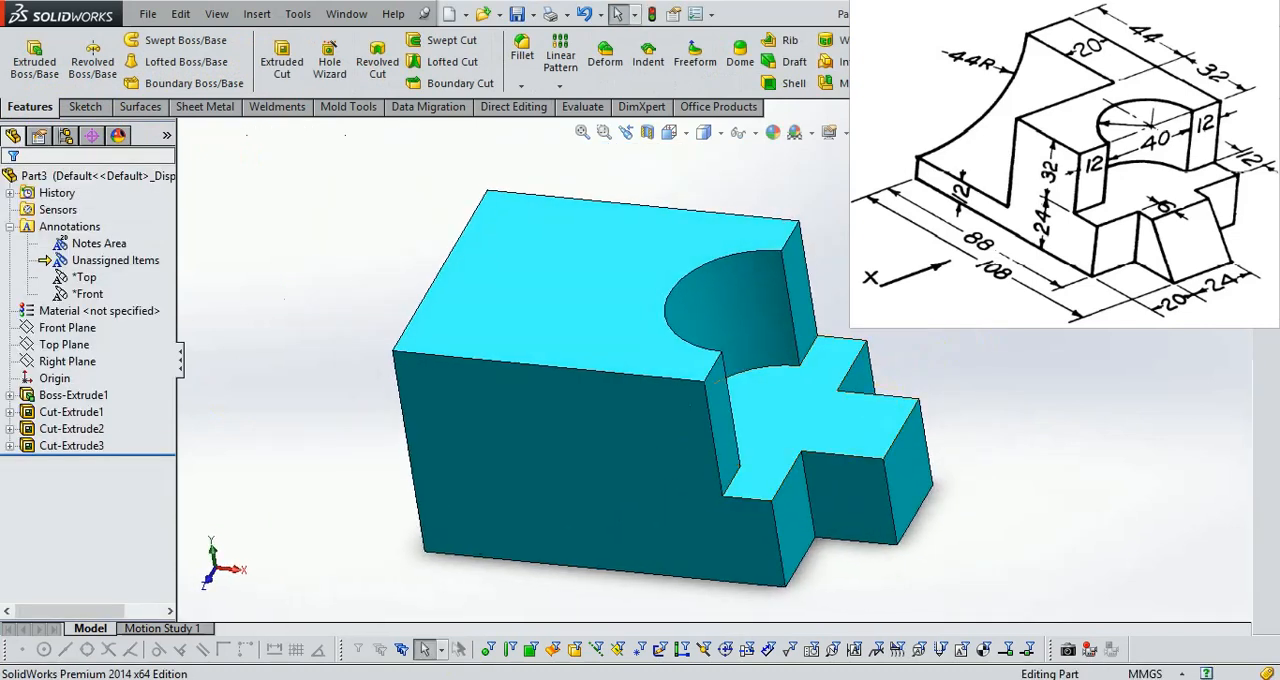
scroll(580, 430, "up", 1)
left_click(773, 133)
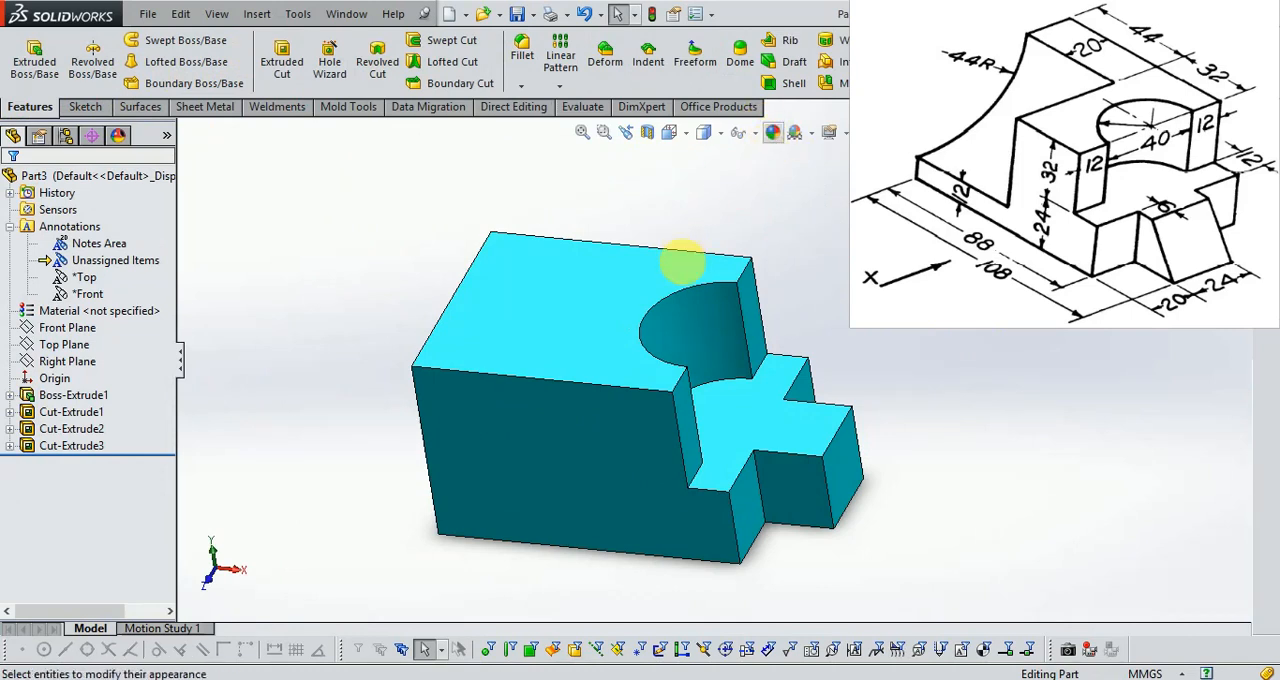
left_click_drag(396, 213, 988, 579)
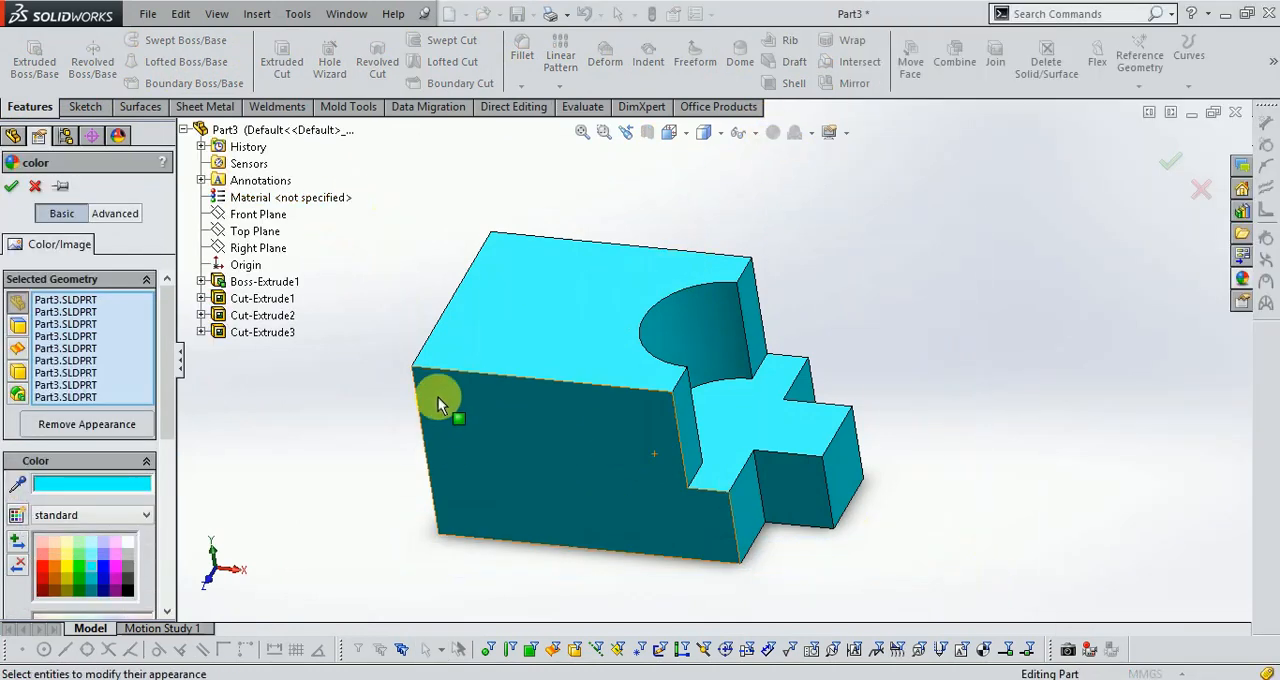
left_click(69, 580)
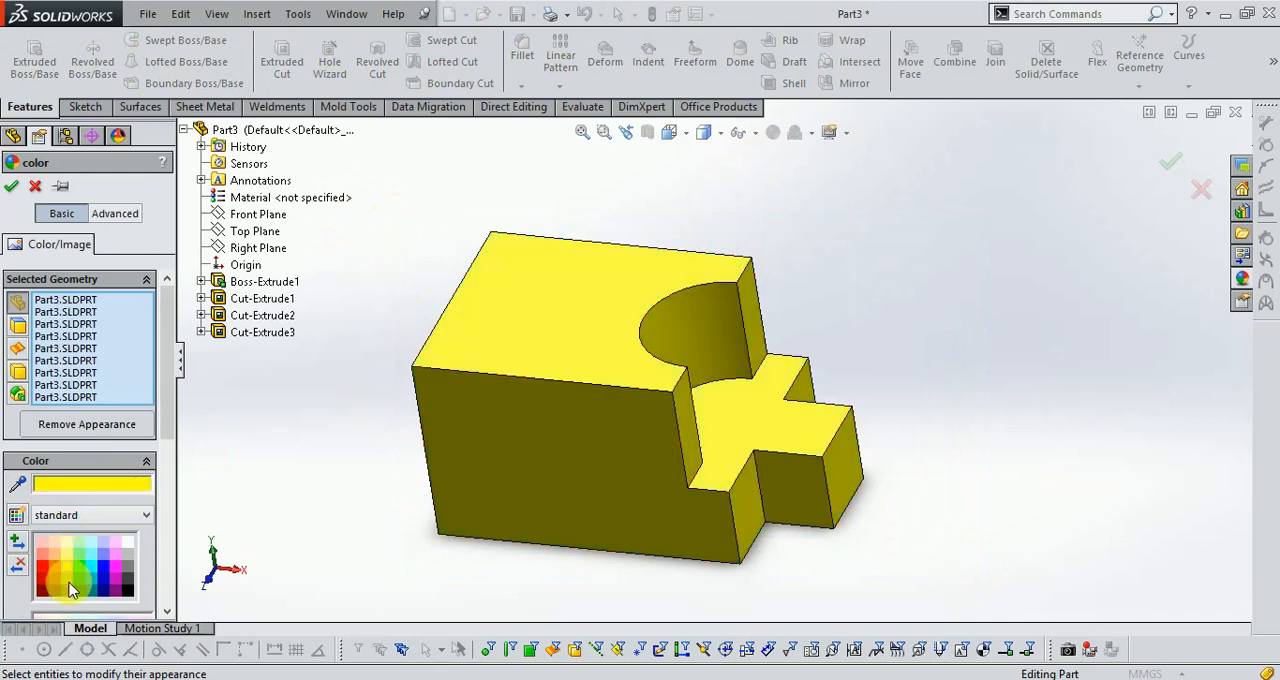
left_click(69, 587)
left_click(1171, 165)
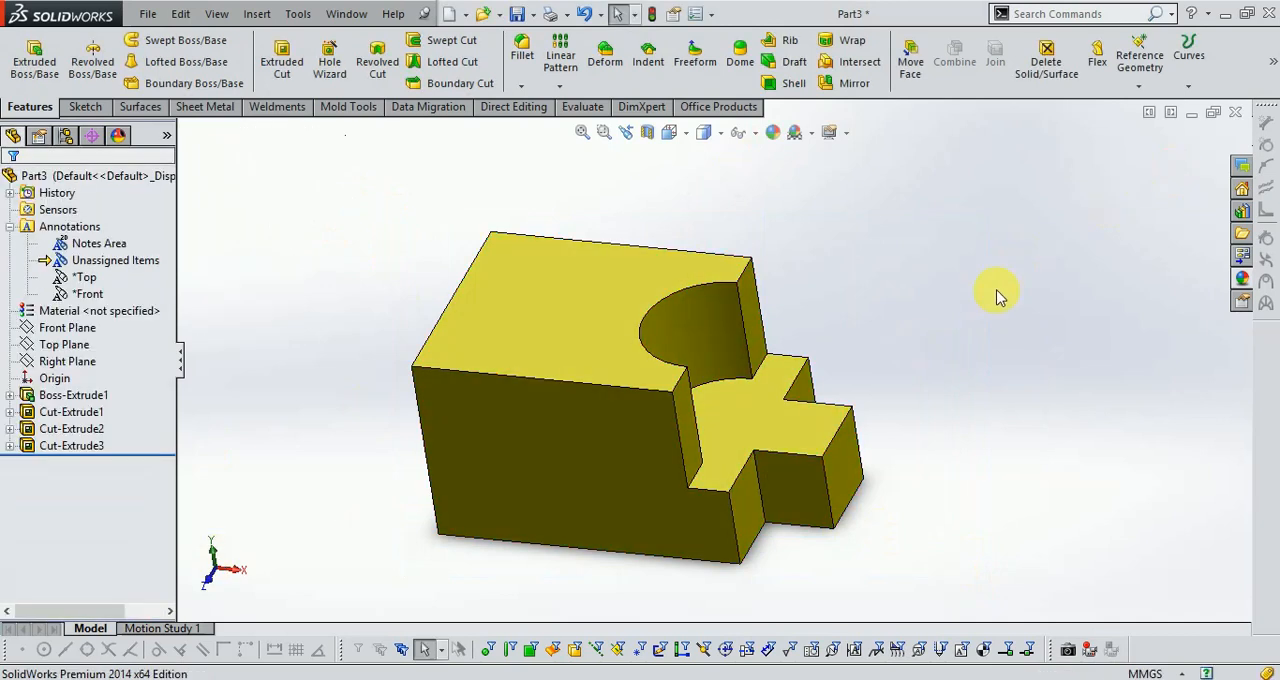
Switch to the Exercise 15 drawing in Windows Photo Viewer and check the 44R curve's dimensions with the Calculator.
middle_click_drag(786, 371, 771, 334)
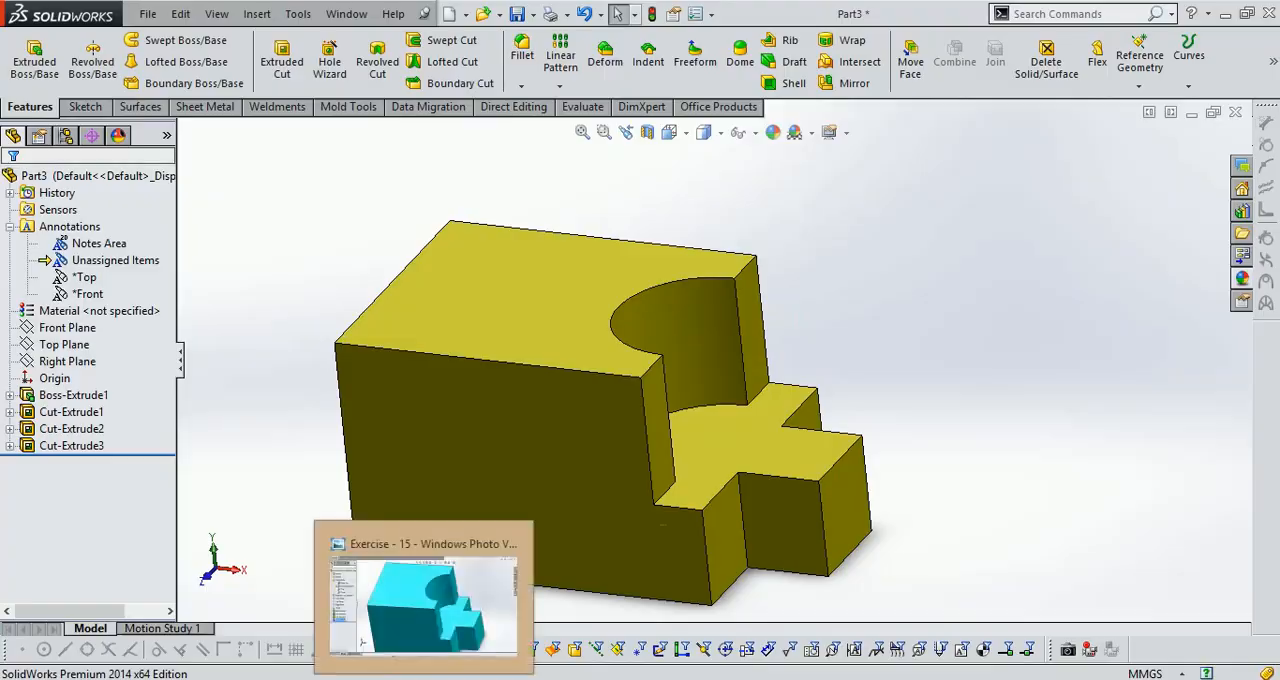
left_click(425, 679)
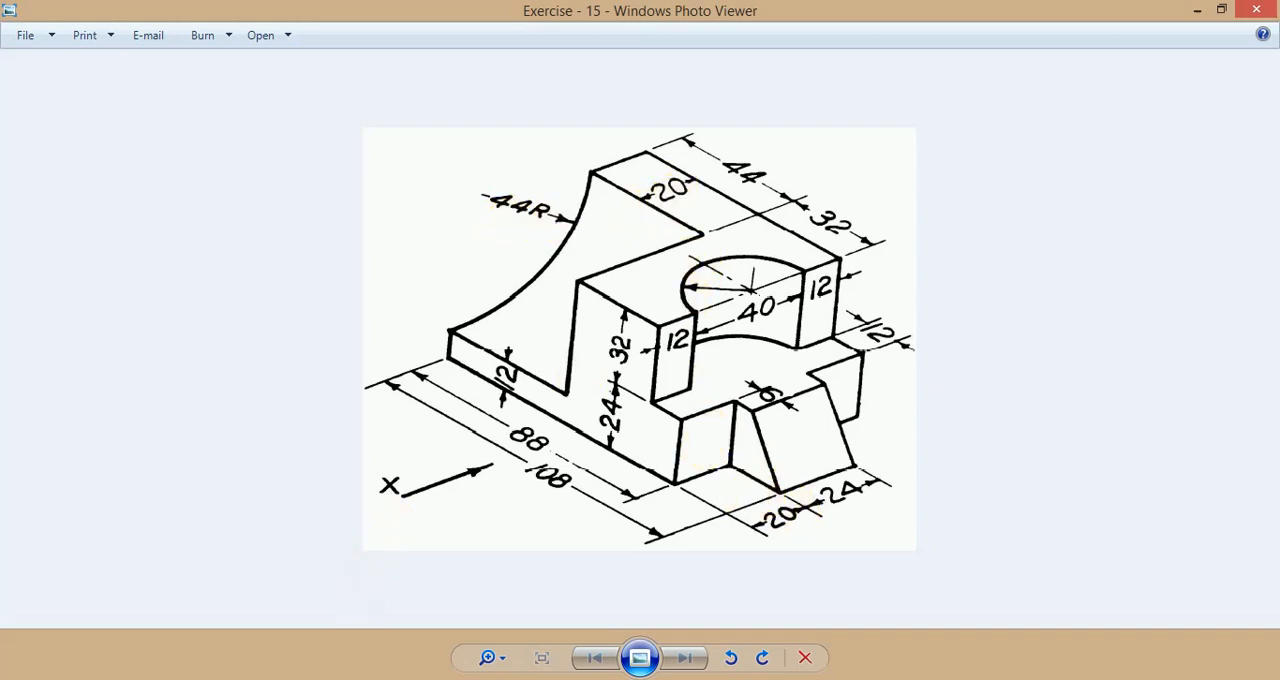
key("alt+Tab")
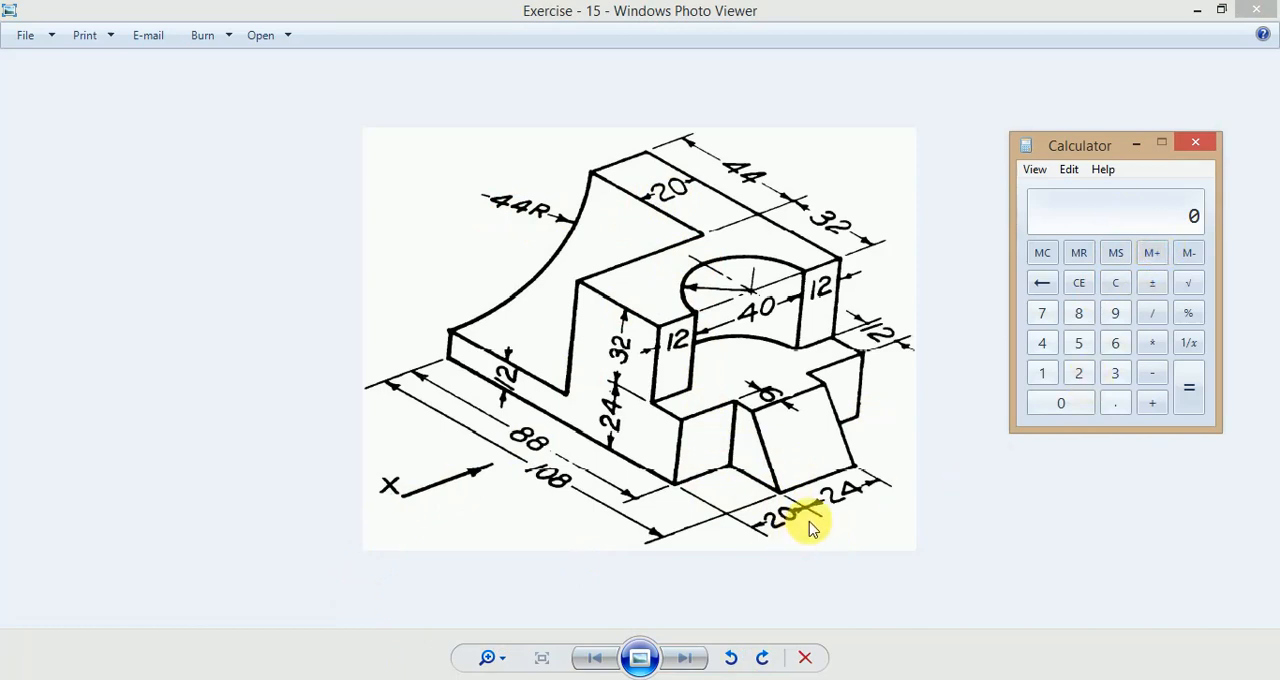
type("0")
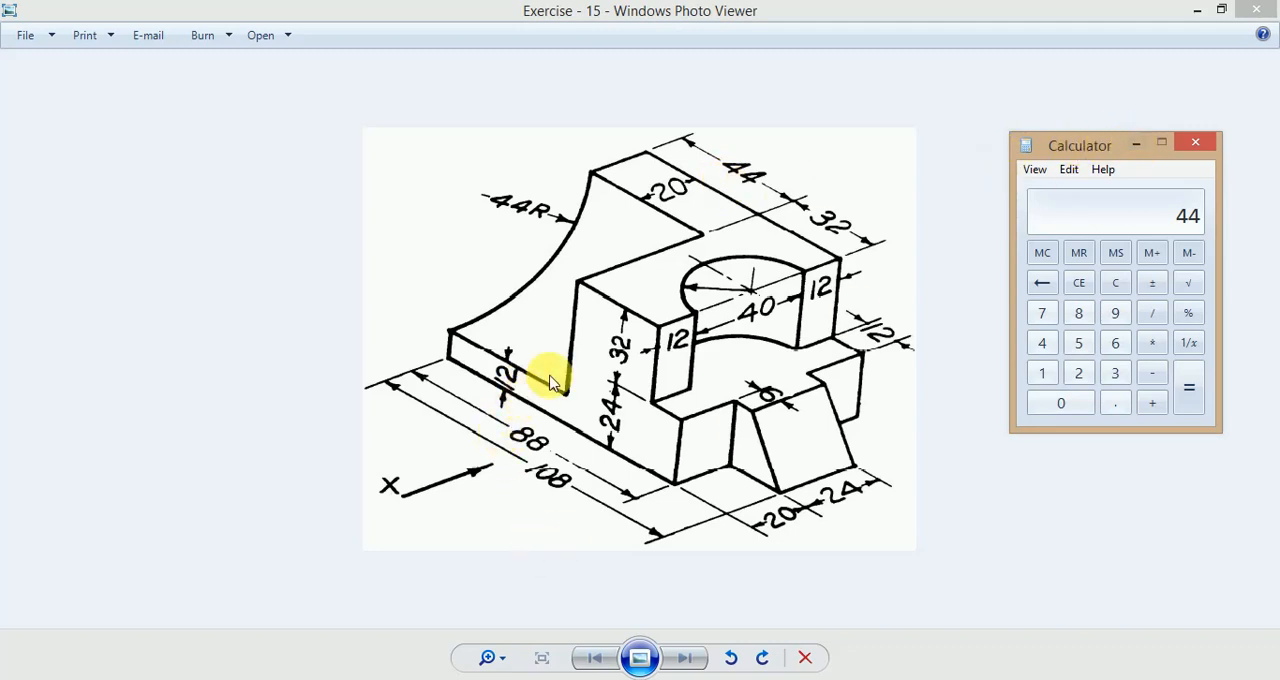
left_click(1088, 255)
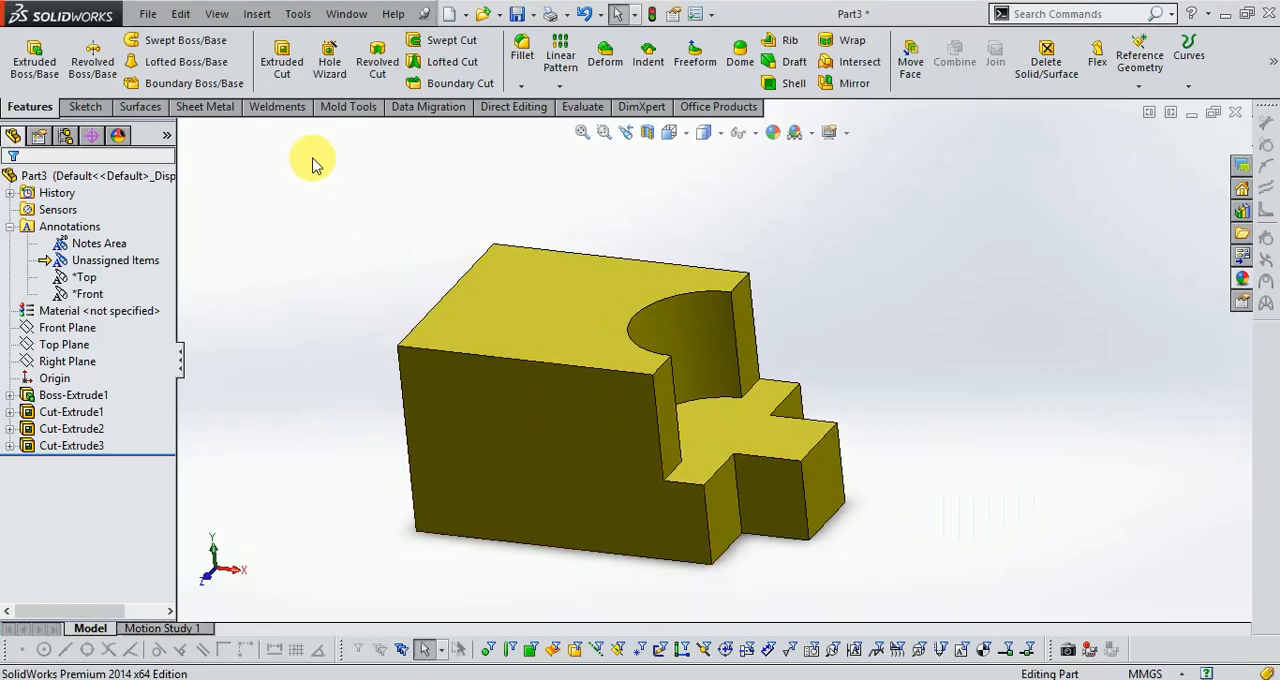
Sketch a 90° centrepoint arc about 44.3 mm in radius on the block's plain end face opposite the notches, centred on its upper front corner.
left_click(86, 108)
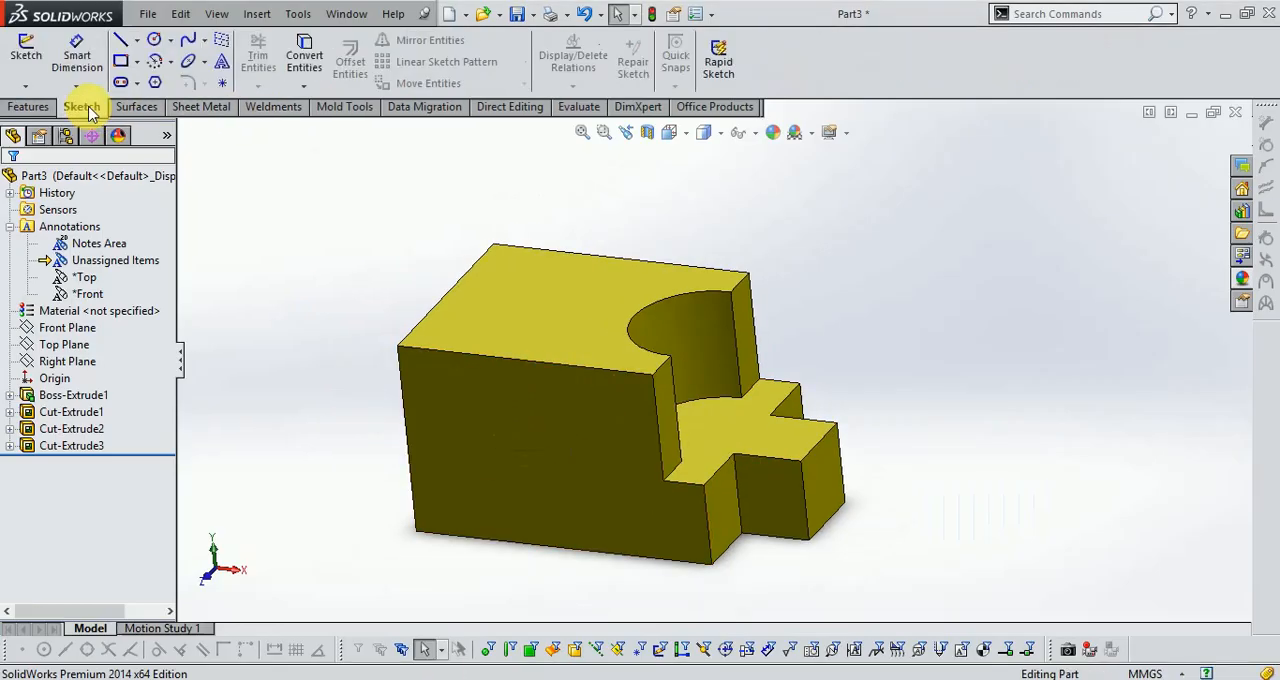
left_click(27, 56)
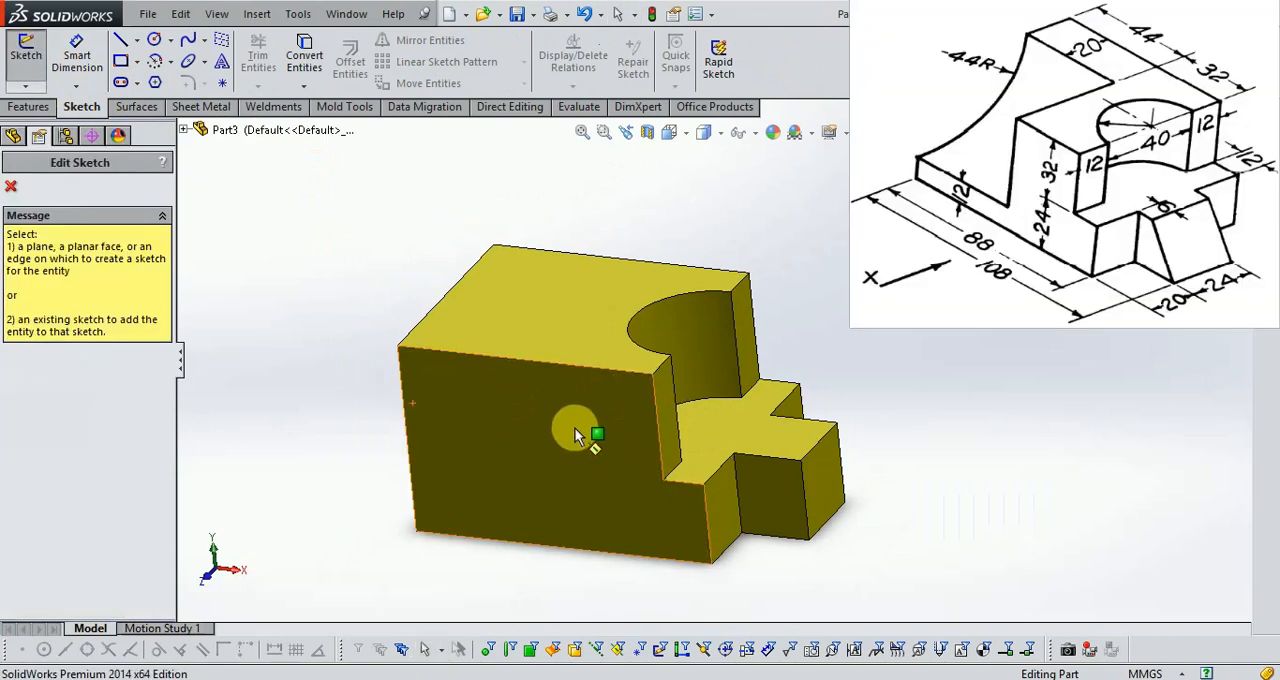
left_click(576, 429)
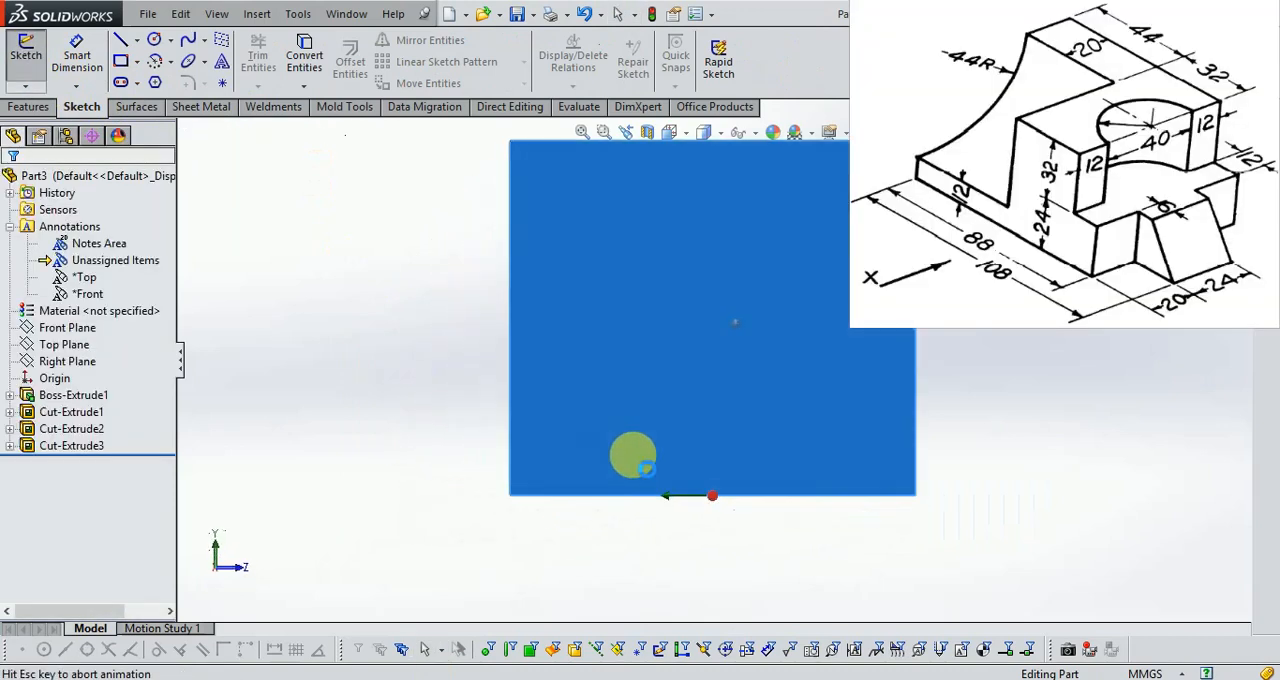
left_click(176, 64)
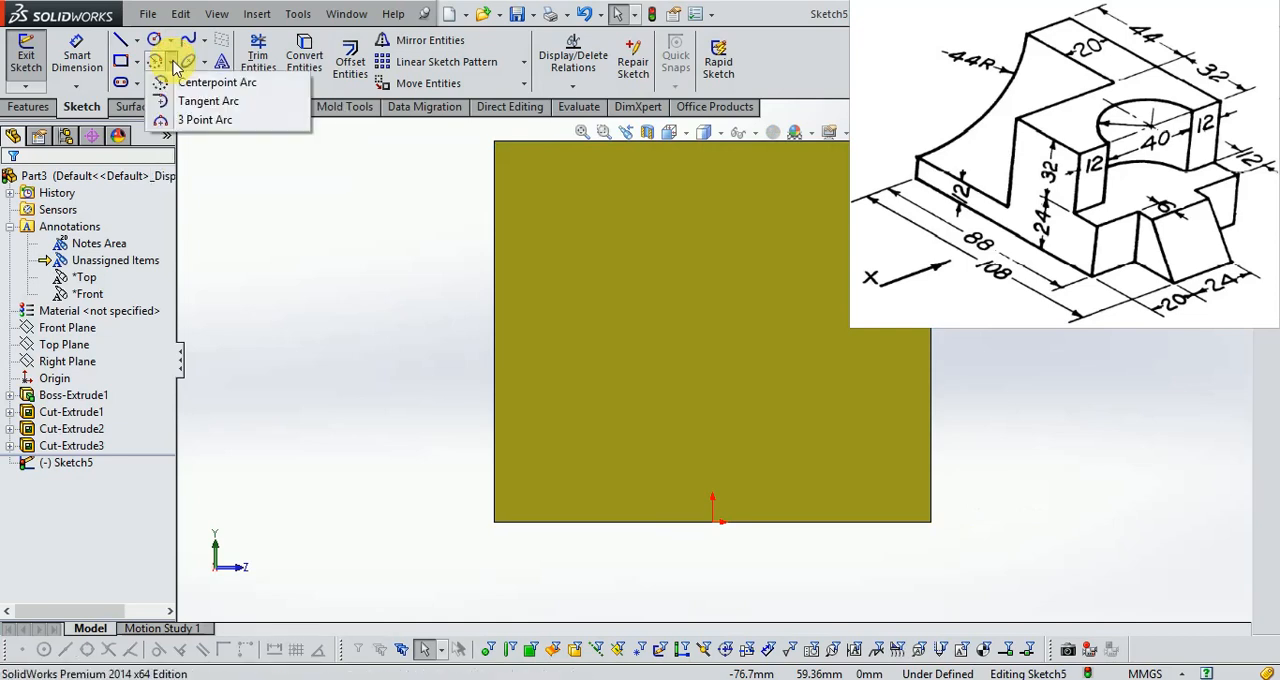
left_click(187, 80)
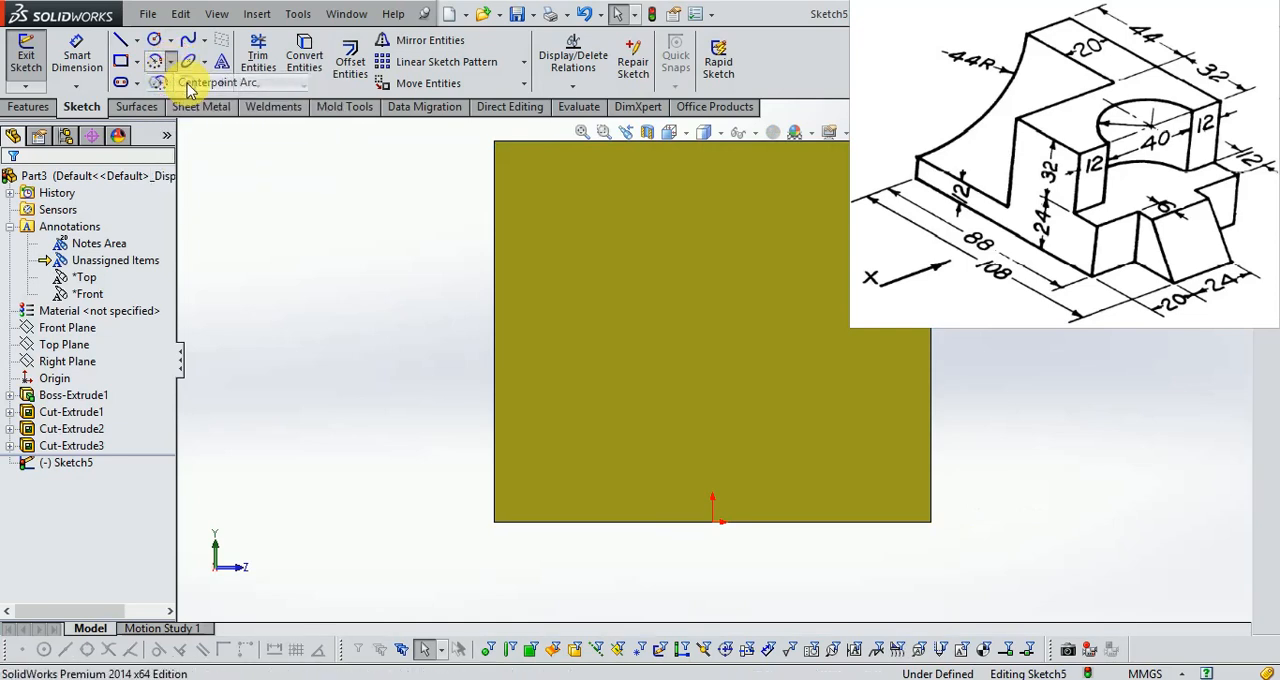
left_click(931, 141)
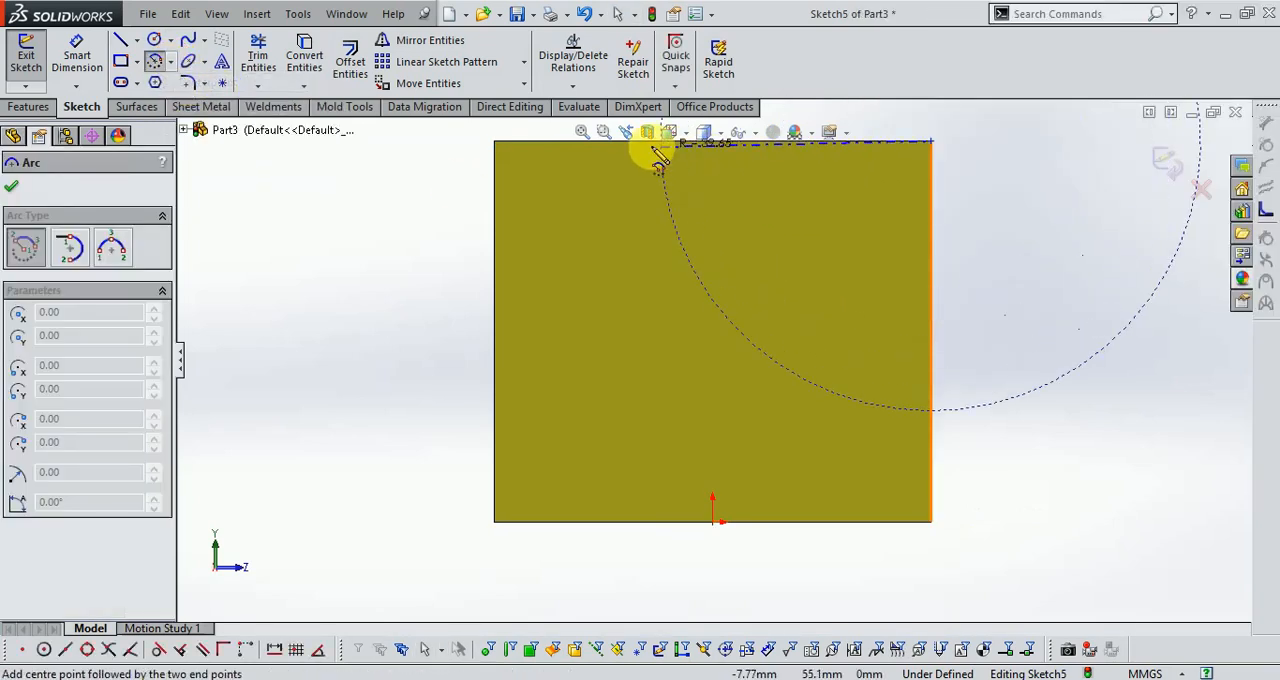
scroll(694, 200, "up", 2)
scroll(620, 228, "down", 2)
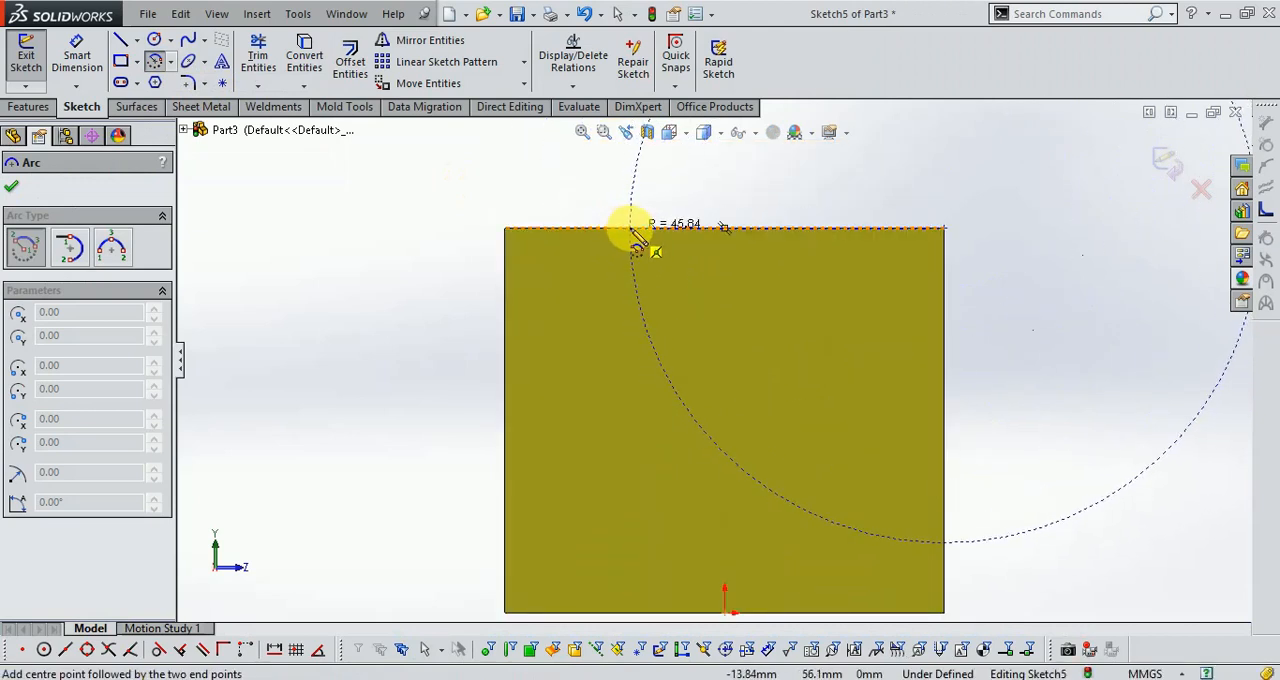
left_click(643, 230)
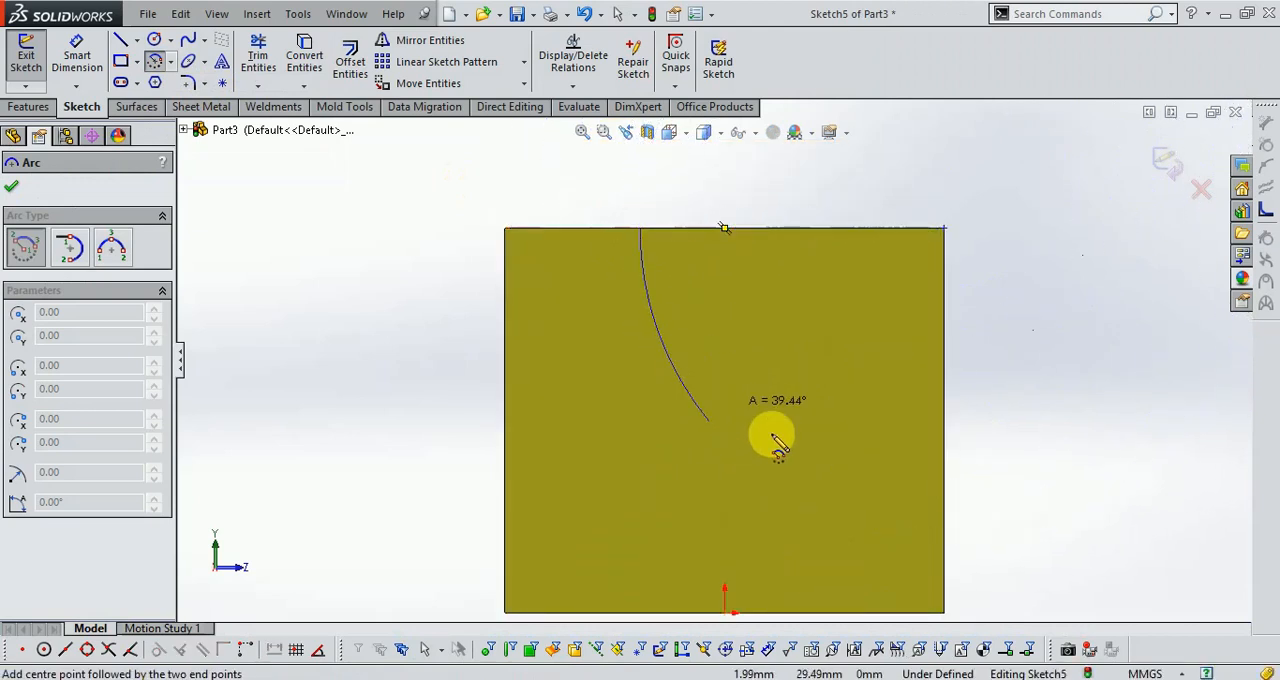
left_click(944, 533)
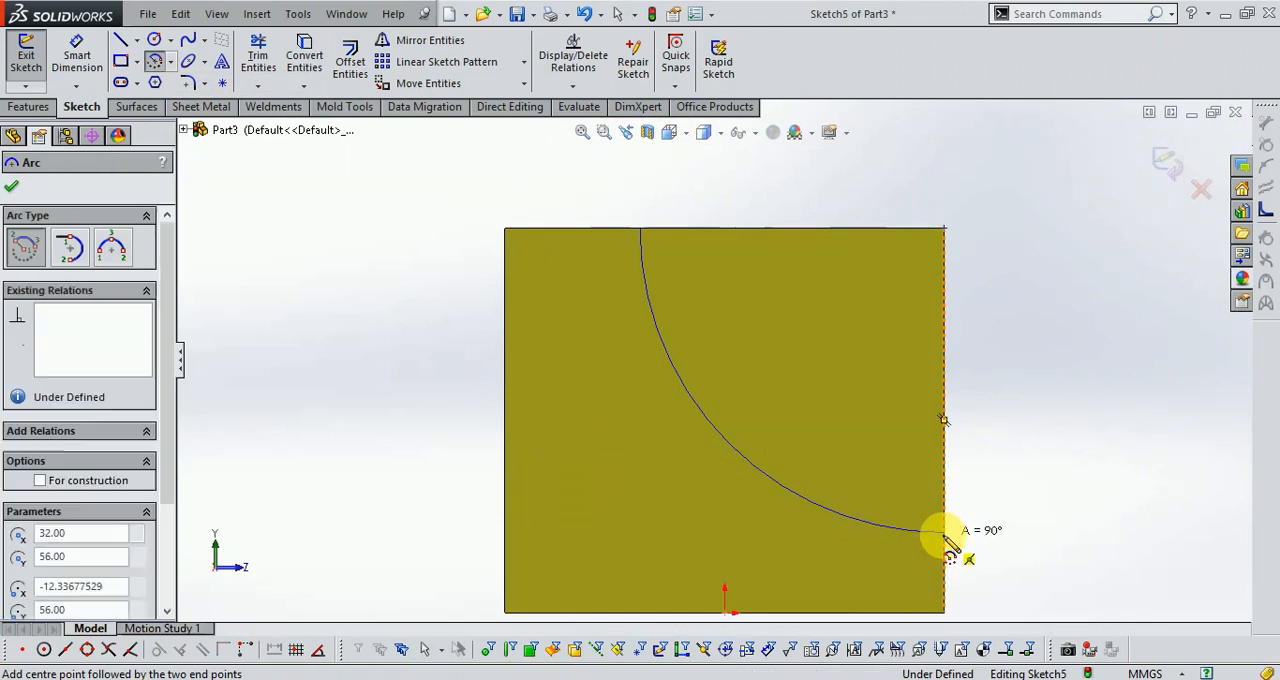
Dimension the arc's radius to 44 mm.
left_click(86, 63)
left_click(714, 437)
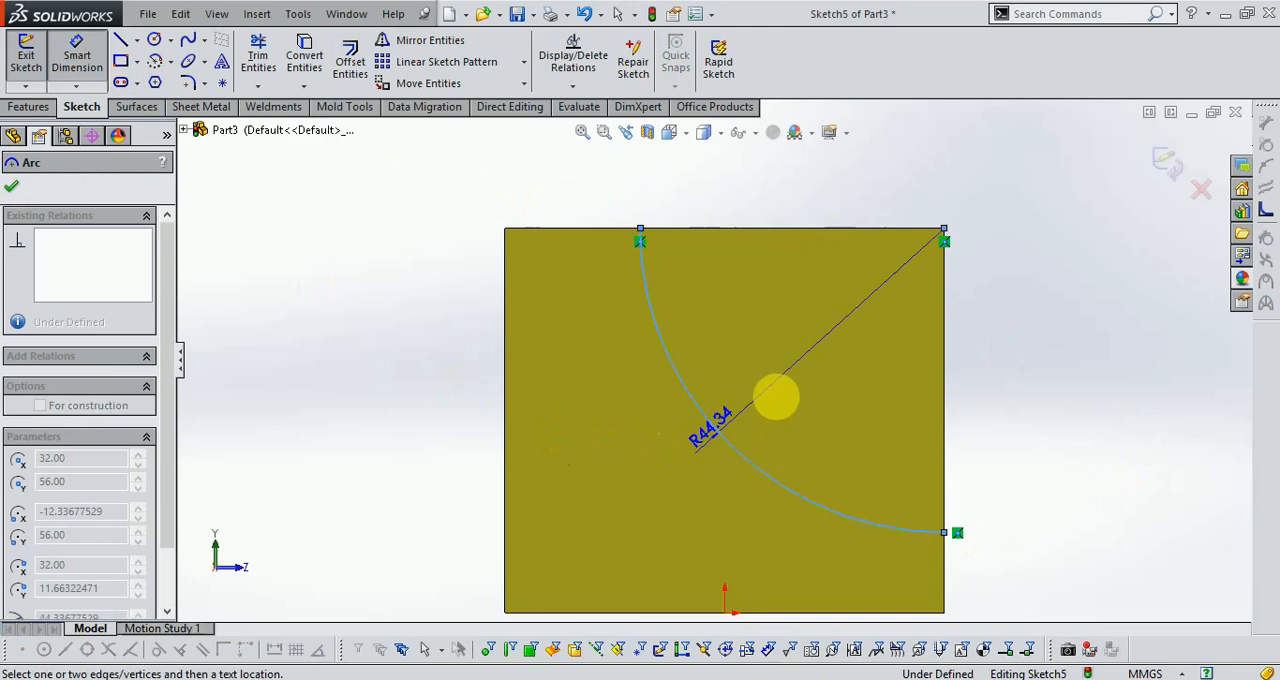
left_click(791, 375)
type("44.")
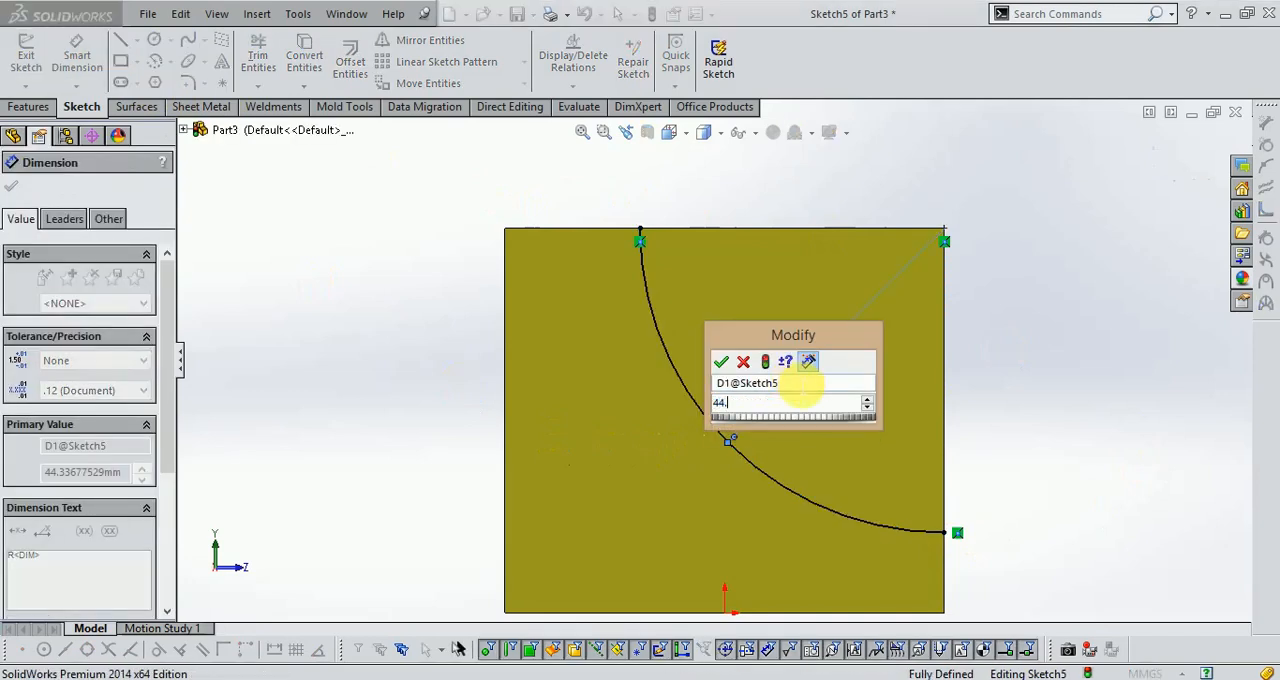
key("Return")
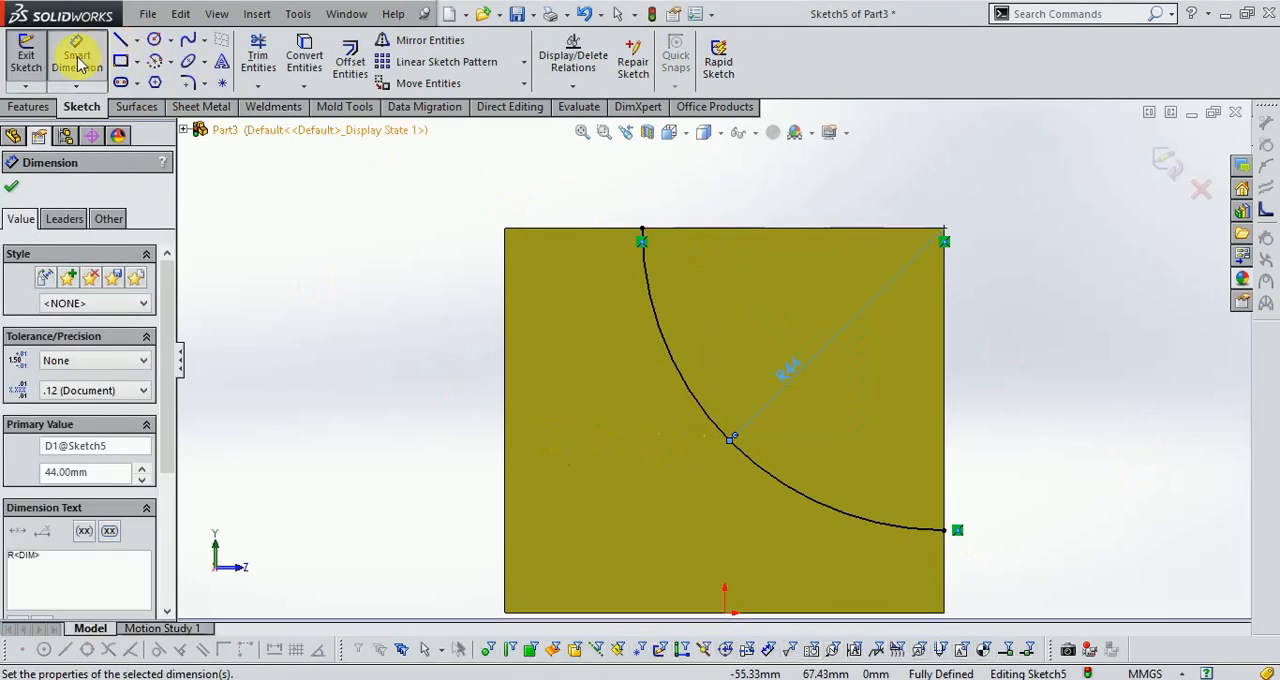
Add a driven horizontal dimension between the arc's upper endpoint and the face's upper rear corner.
left_click(78, 62)
left_click(640, 229)
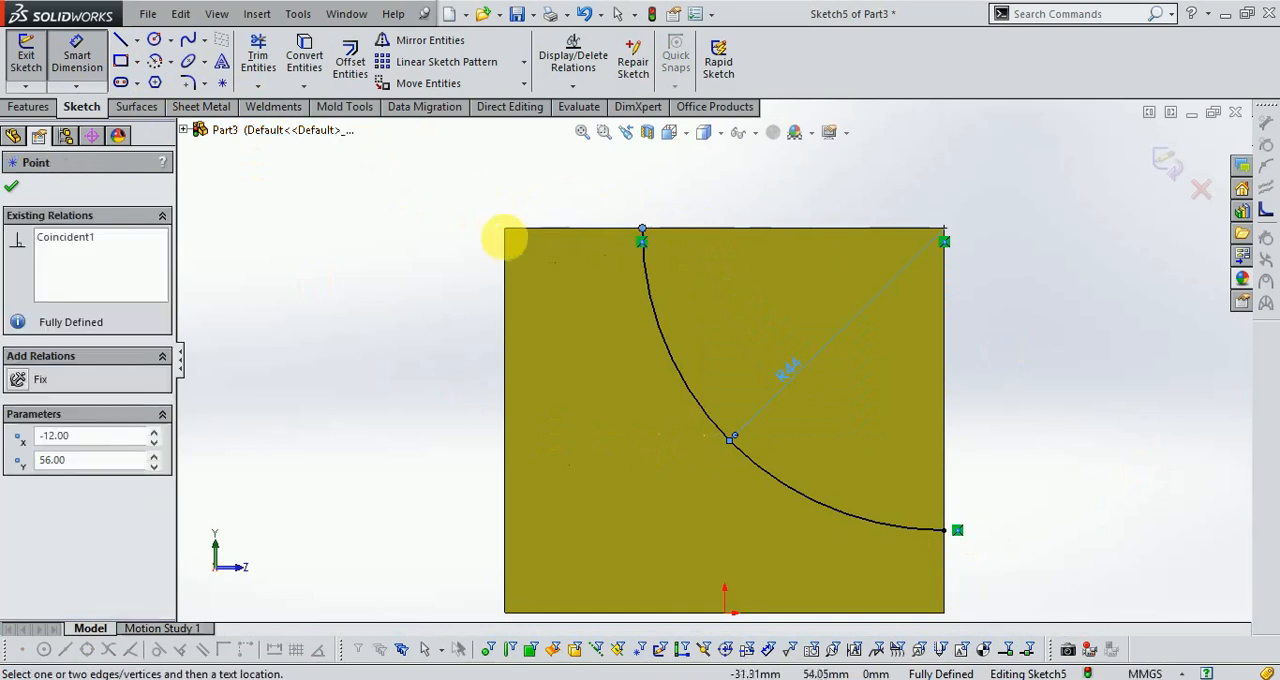
left_click(506, 230)
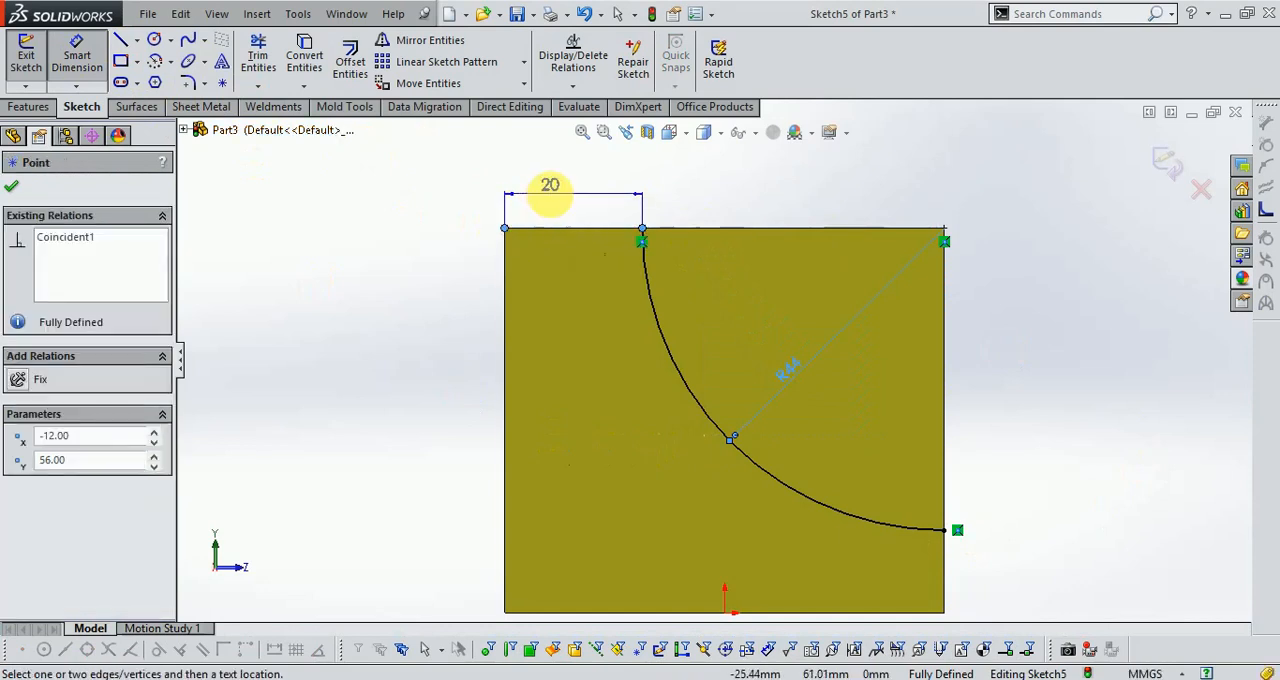
left_click(553, 200)
left_click(747, 345)
Add a driven vertical dimension between the arc's lower endpoint and the face's lower front corner.
scroll(780, 280, "up", 1)
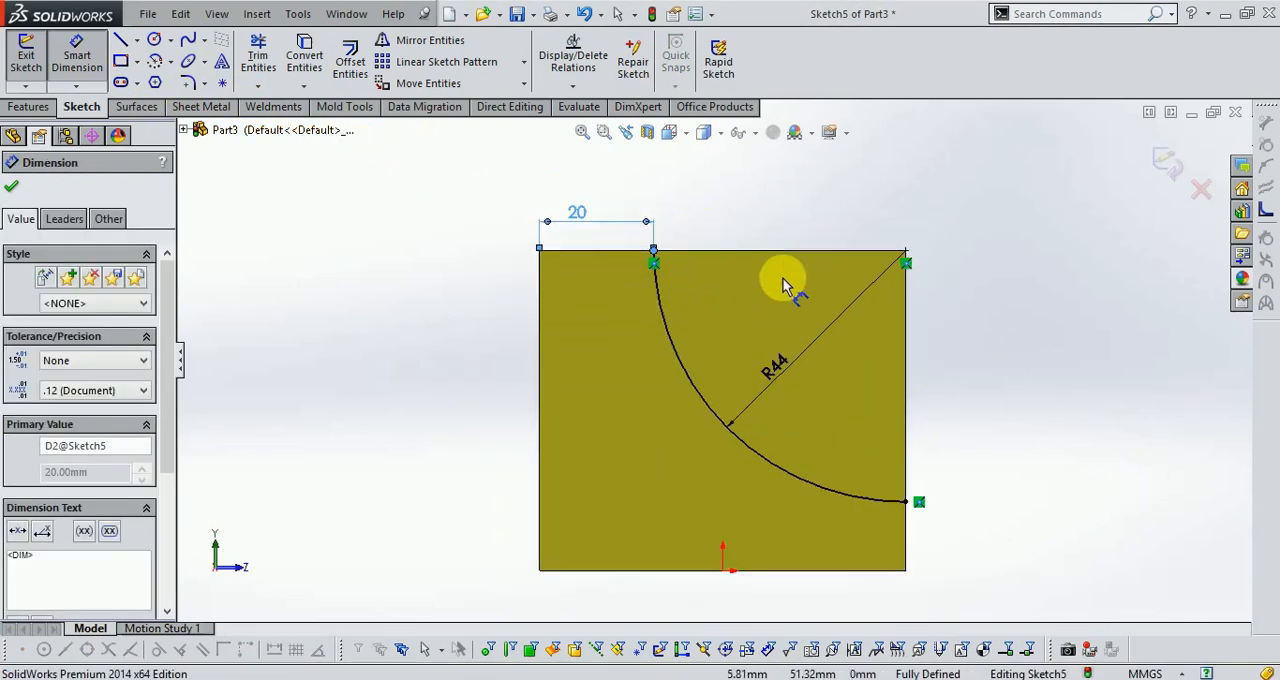
scroll(908, 525, "down", 1)
left_click(900, 494)
left_click(898, 576)
left_click(940, 548)
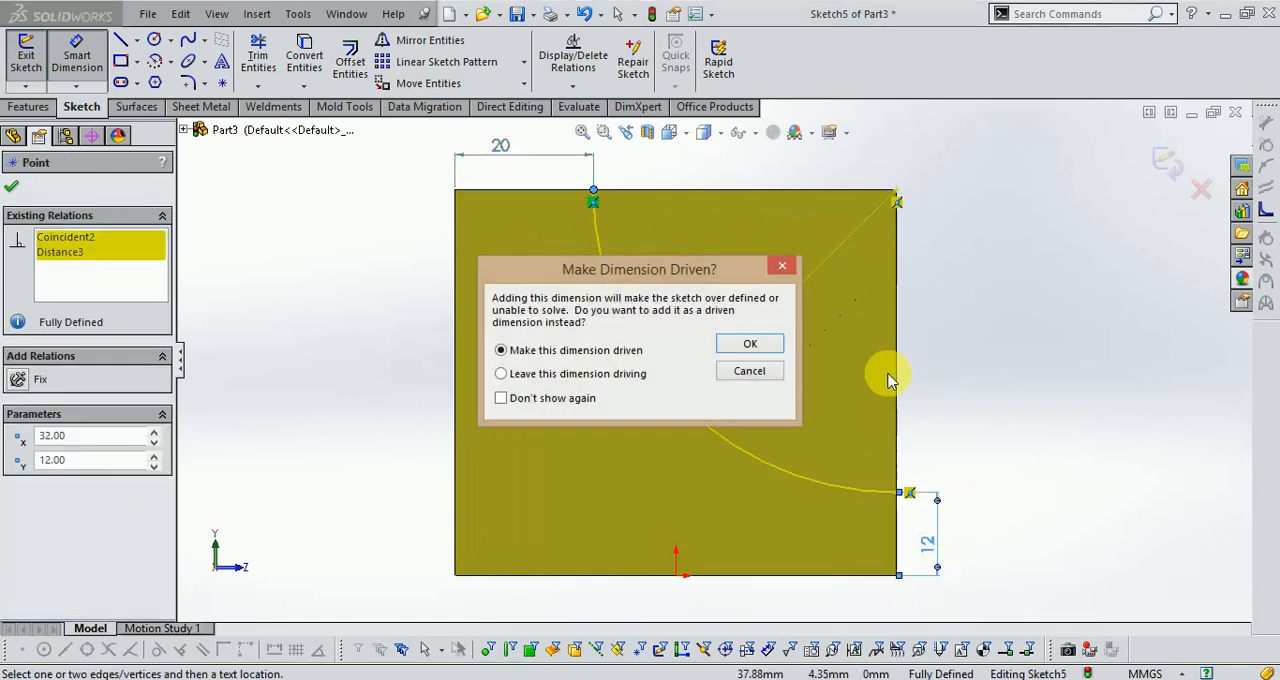
left_click(750, 345)
scroll(1029, 434, "up", 2)
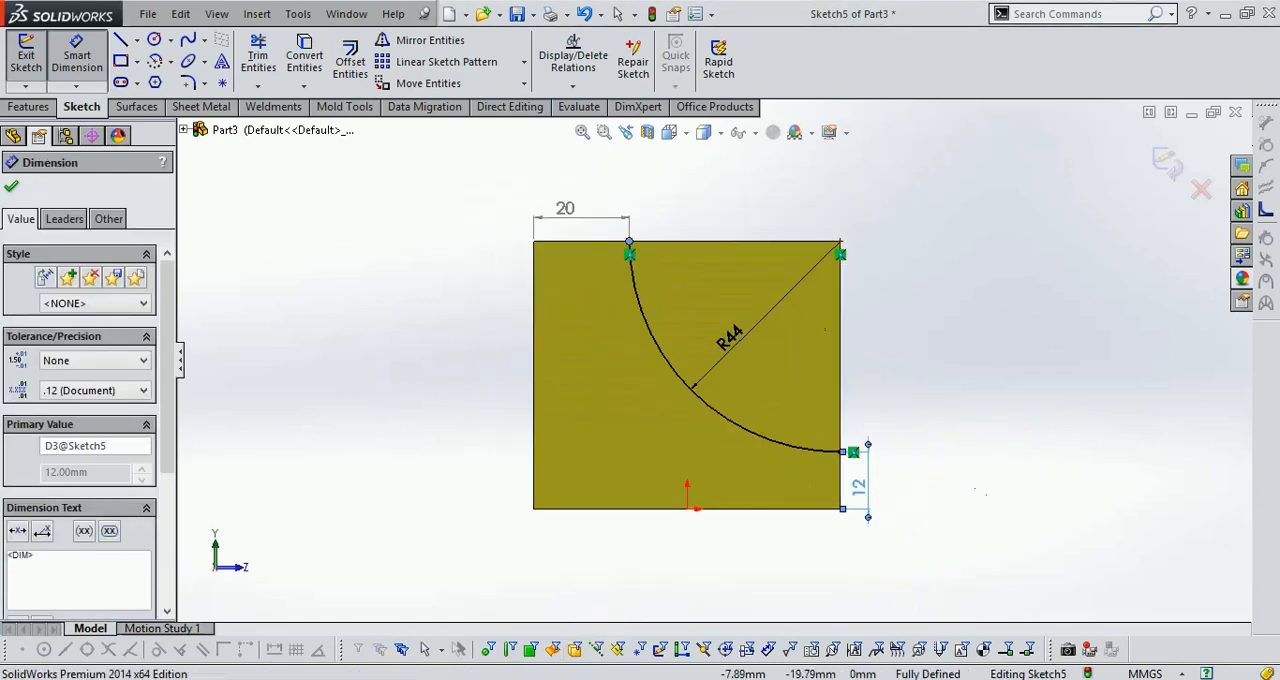
Check the drawing and try to close the R44 arc profile with lines through the face's upper front corner.
left_click(366, 679)
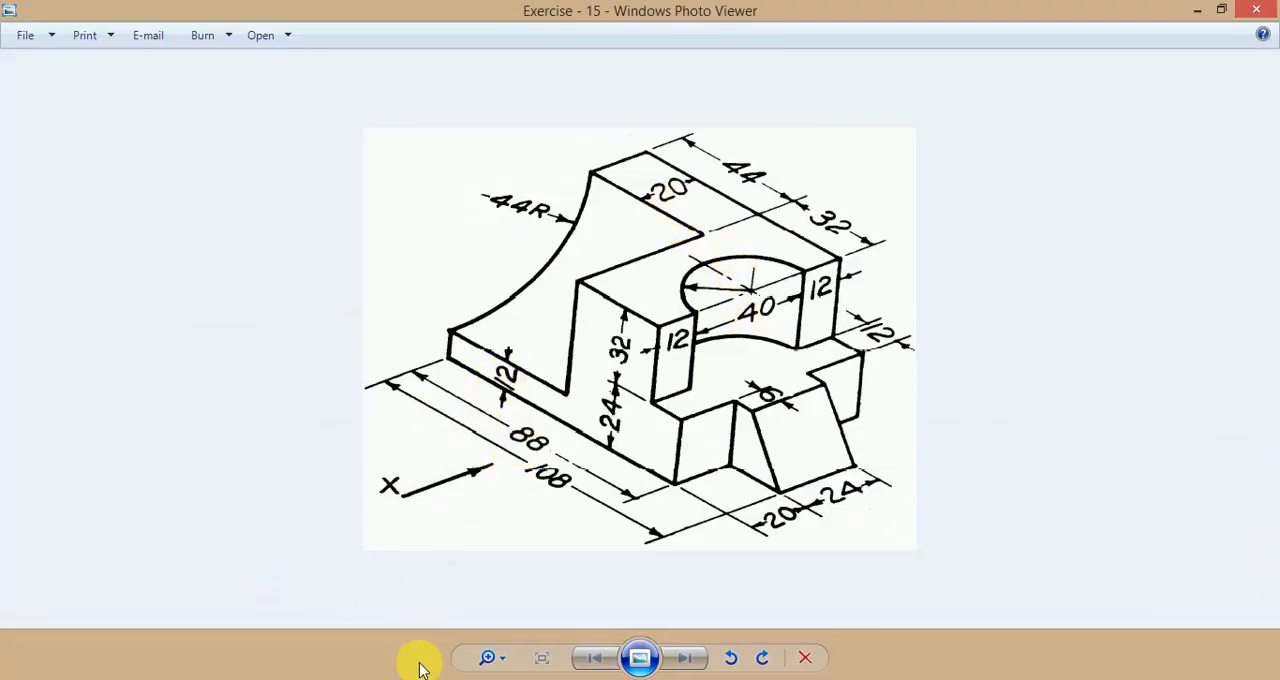
left_click(455, 679)
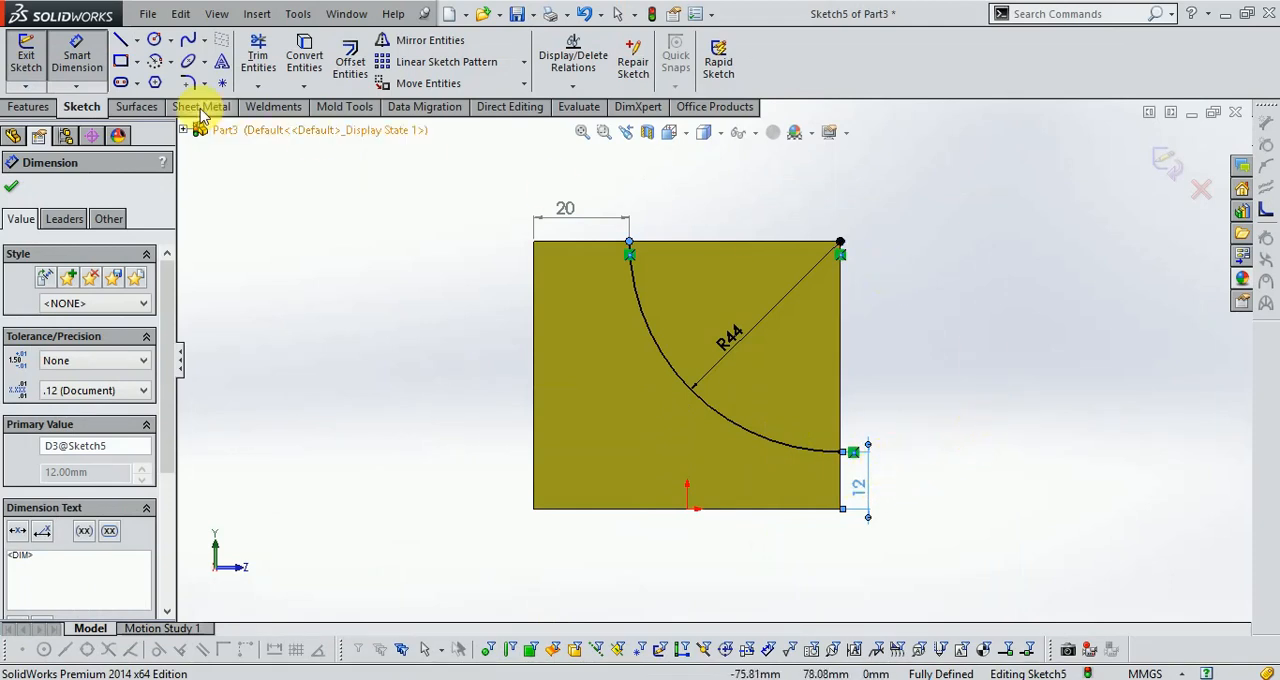
left_click(122, 44)
left_click_drag(630, 244, 841, 242)
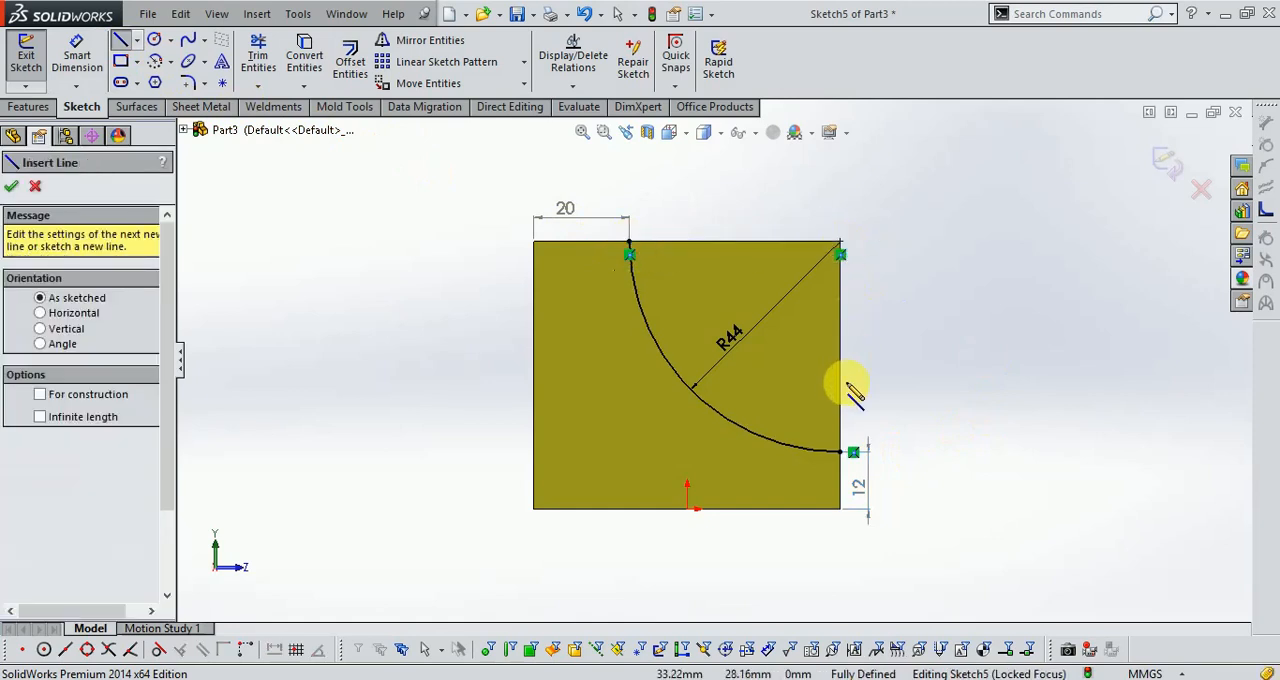
left_click(840, 453)
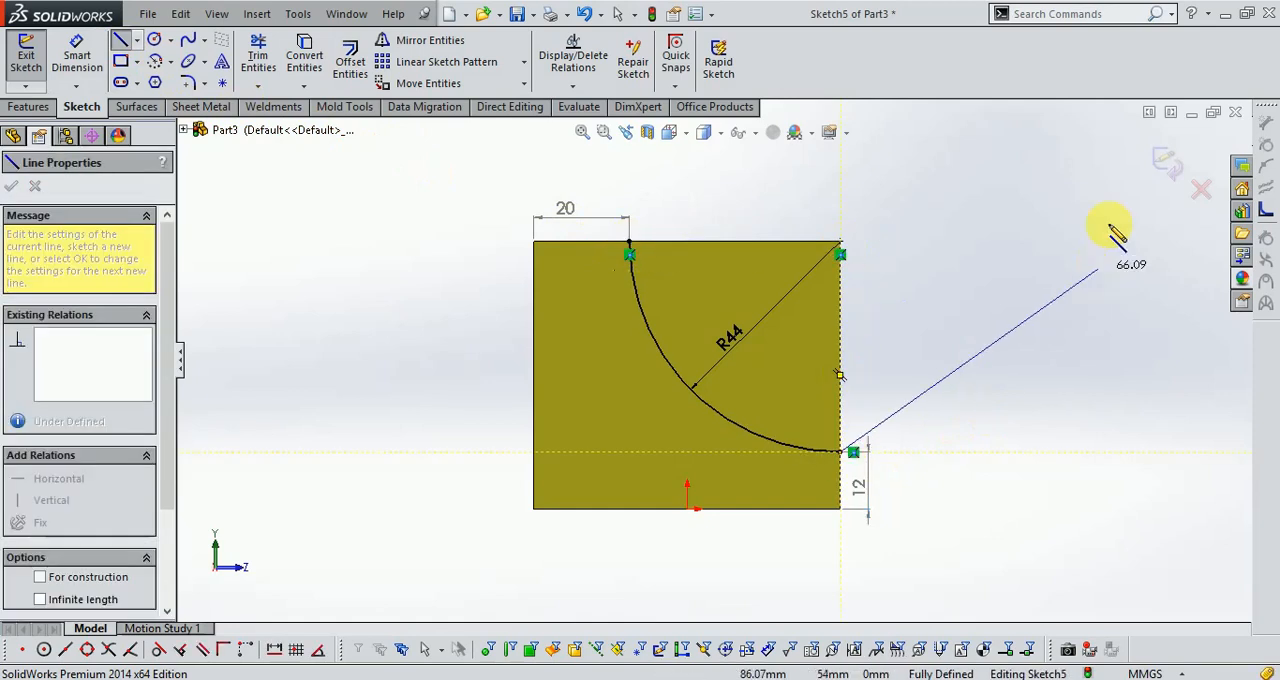
left_click(1167, 169)
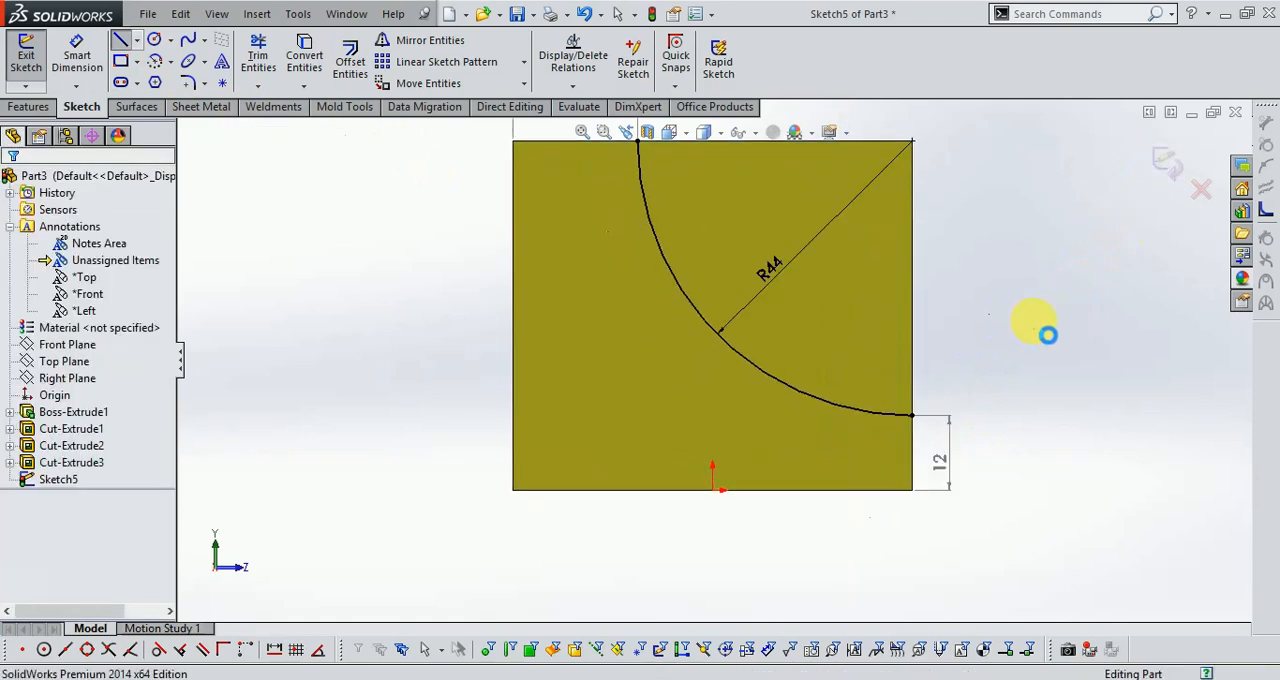
scroll(1004, 374, "up", 2)
mouse_move(1014, 358)
middle_mouse_down()
mouse_move(966, 420)
mouse_move(942, 421)
middle_mouse_up()
left_click(30, 107)
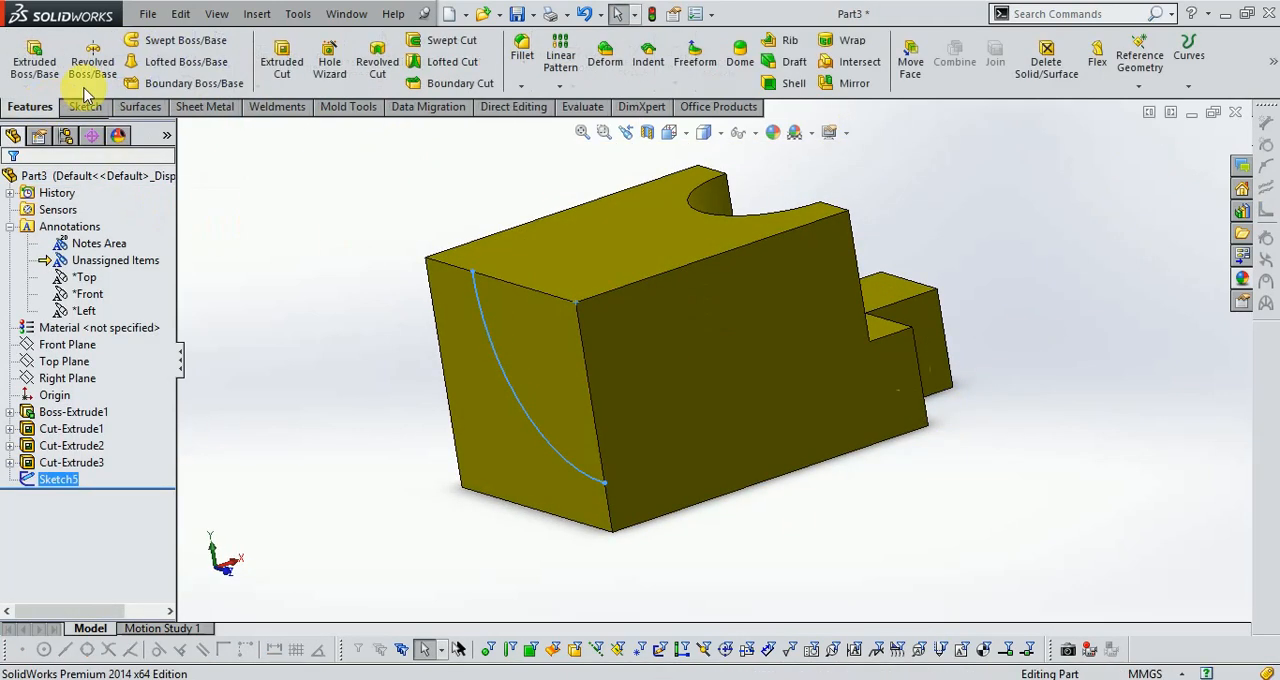
left_click(283, 55)
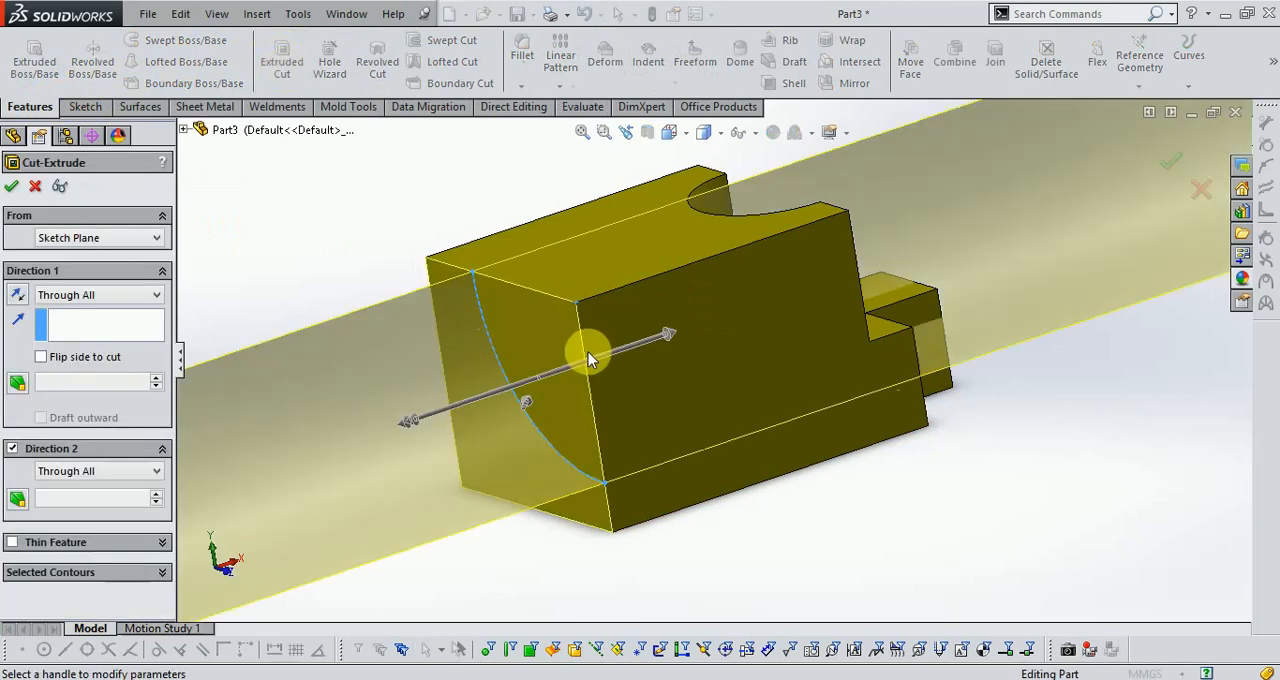
left_click(1201, 191)
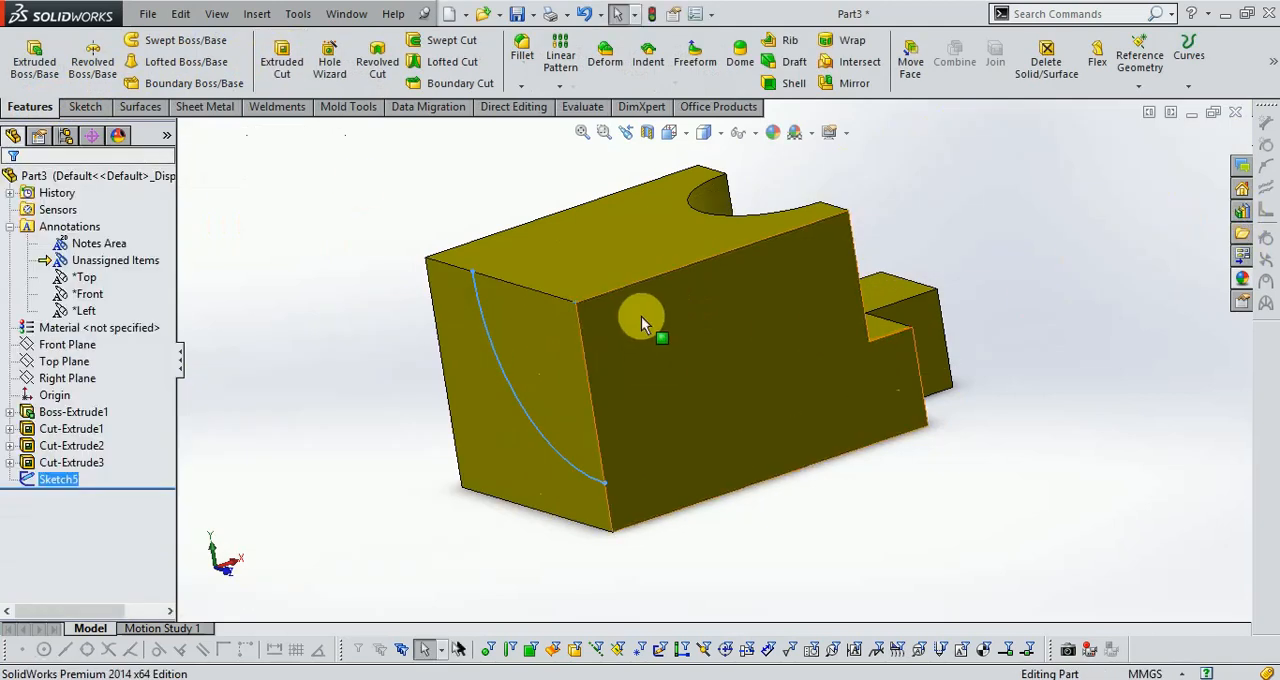
Edit the arc sketch and close its profile with two lines from the arc's endpoints to the face's upper front corner.
right_click(73, 484)
left_click(88, 374)
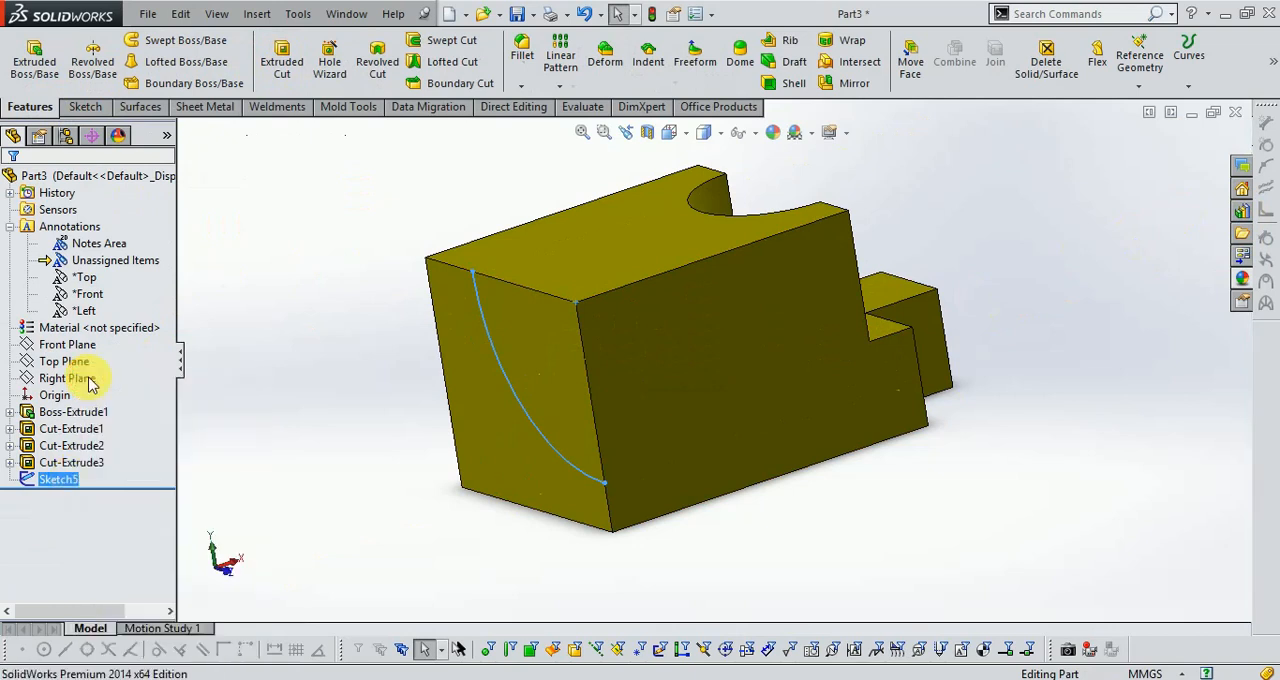
left_click(120, 42)
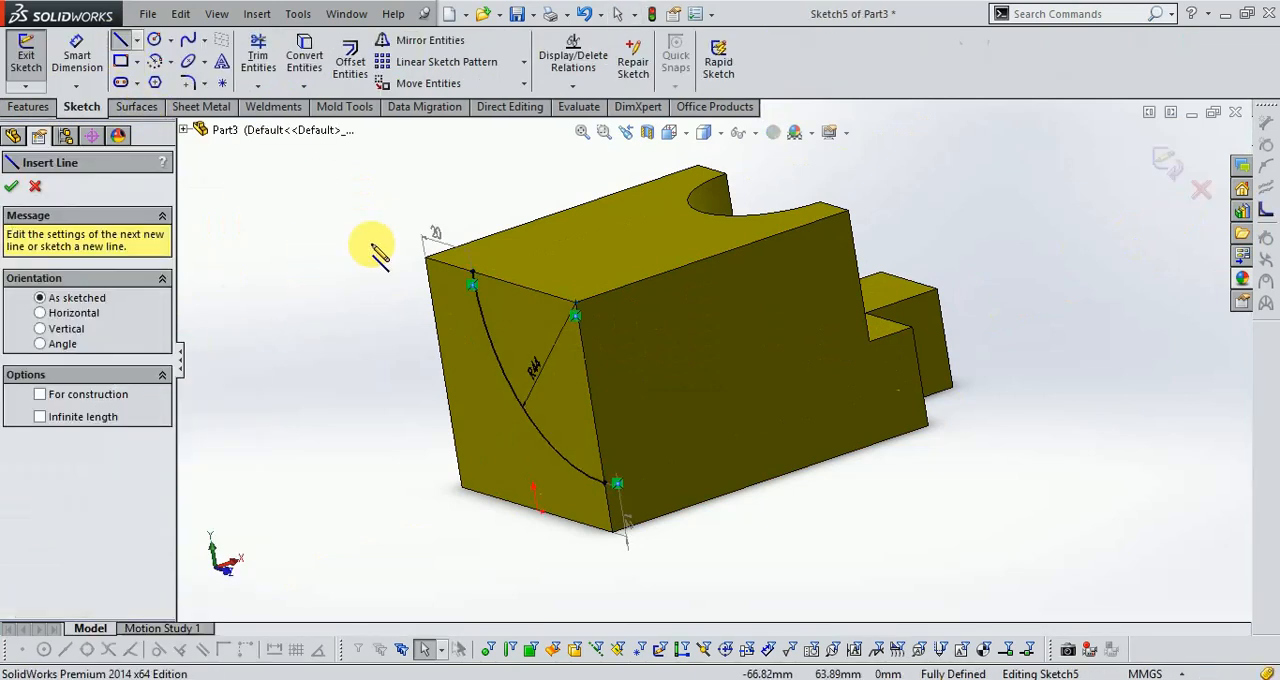
left_click(476, 277)
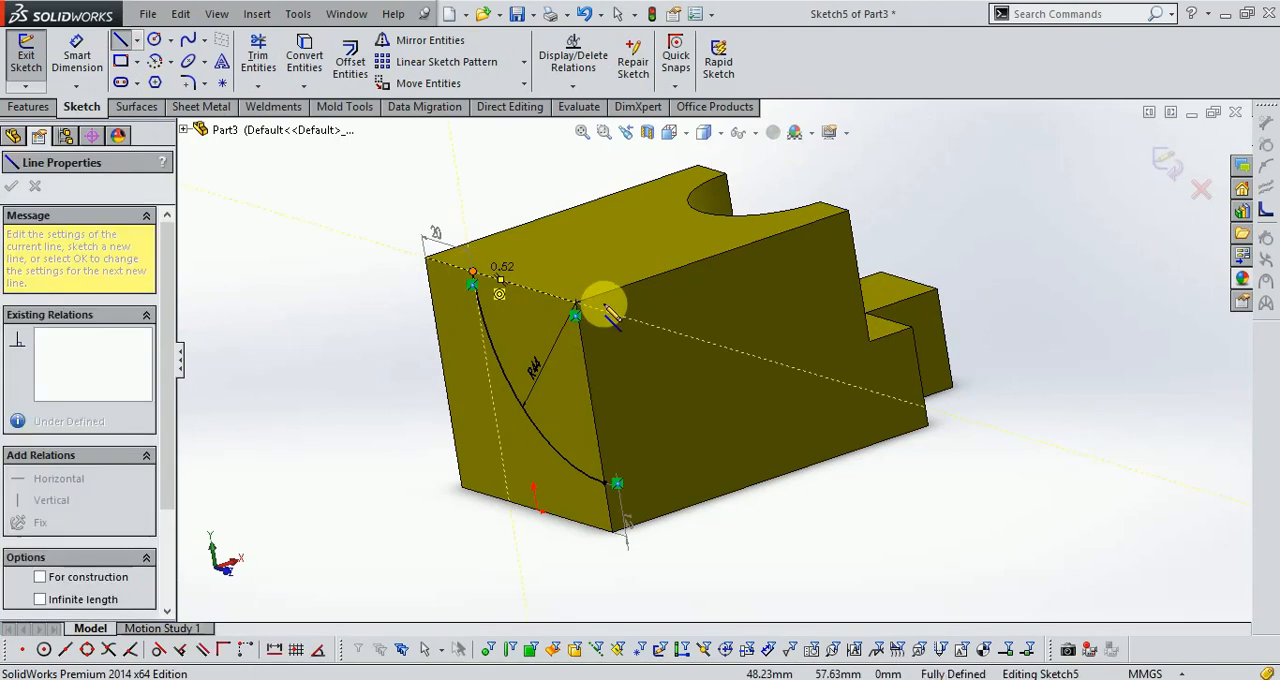
scroll(600, 300, "down", 3)
left_click(612, 328)
scroll(646, 371, "up", 3)
scroll(705, 510, "down", 2)
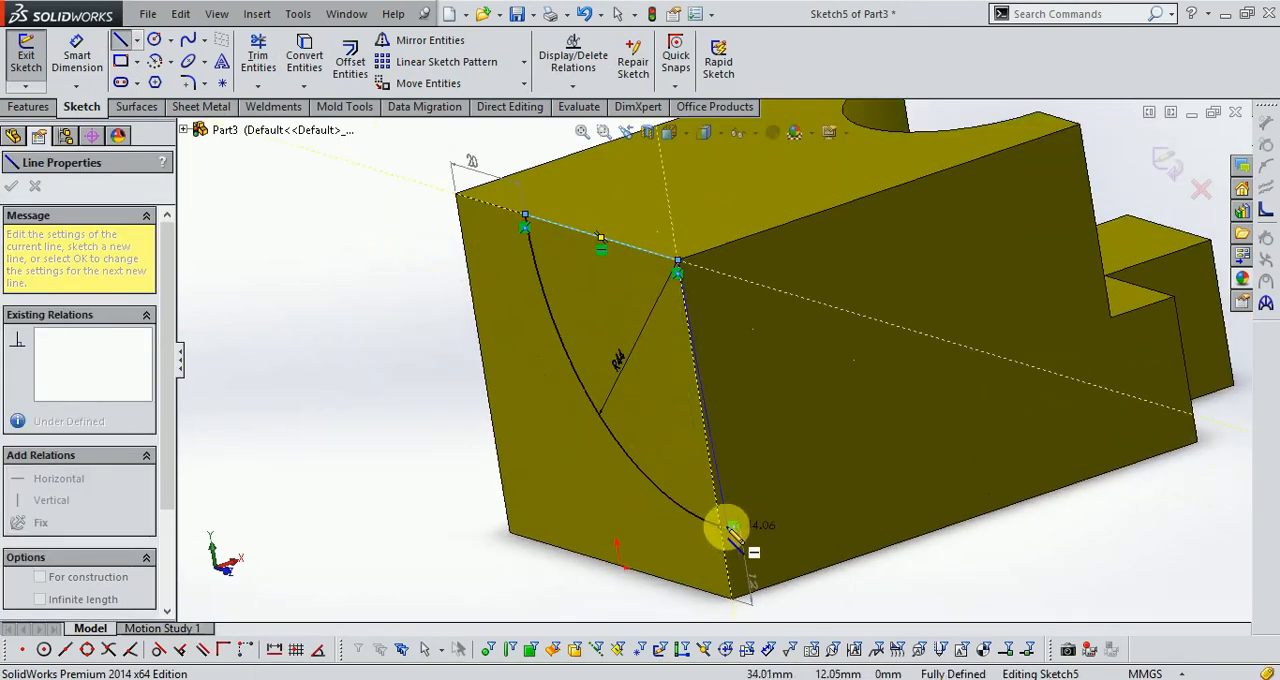
left_click(722, 528)
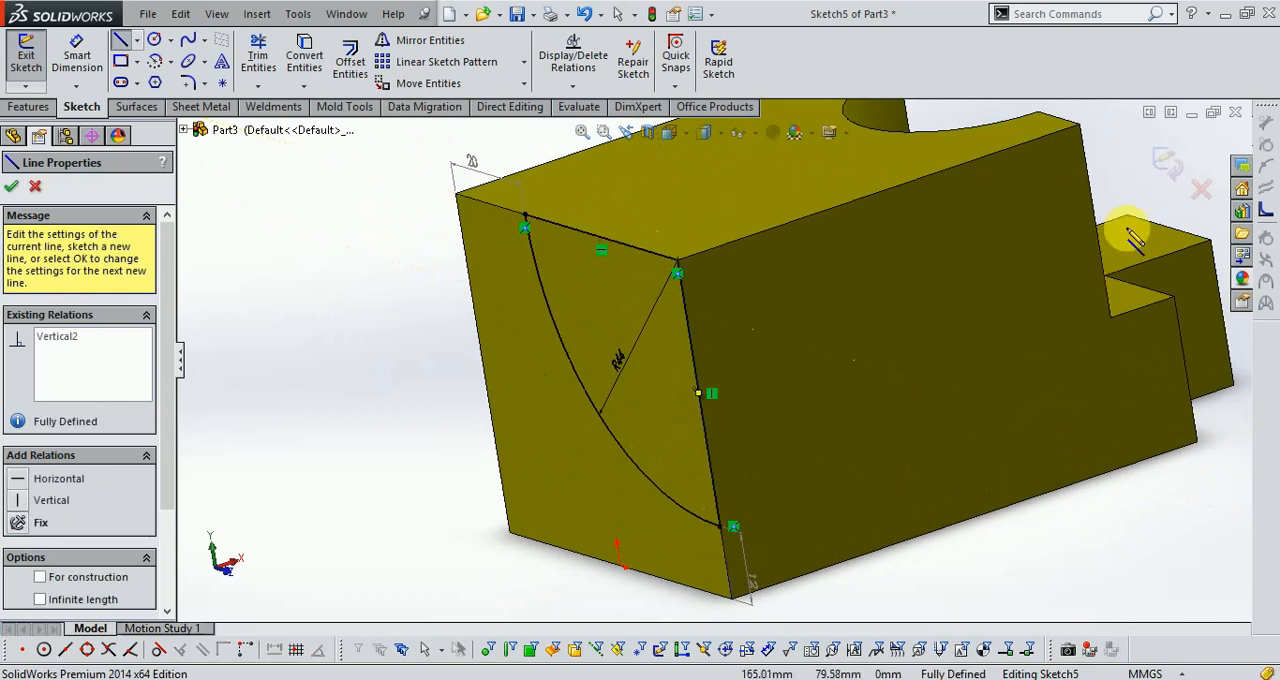
left_click(1166, 162)
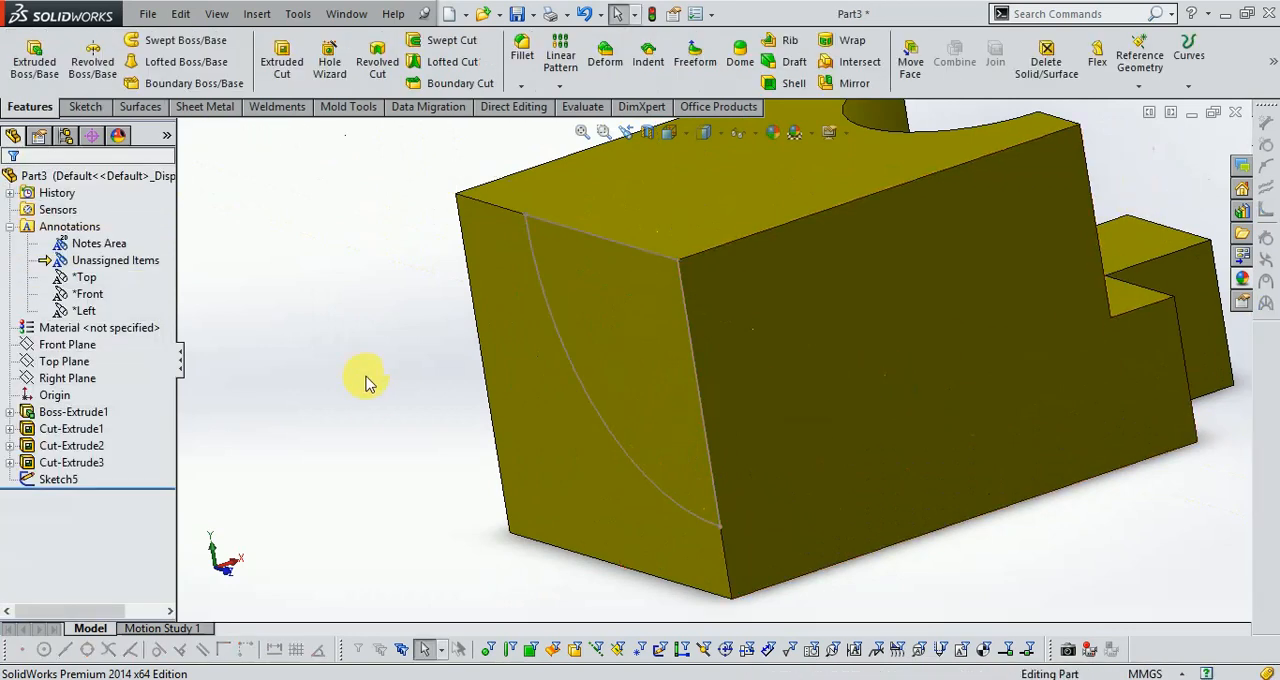
left_click(36, 62)
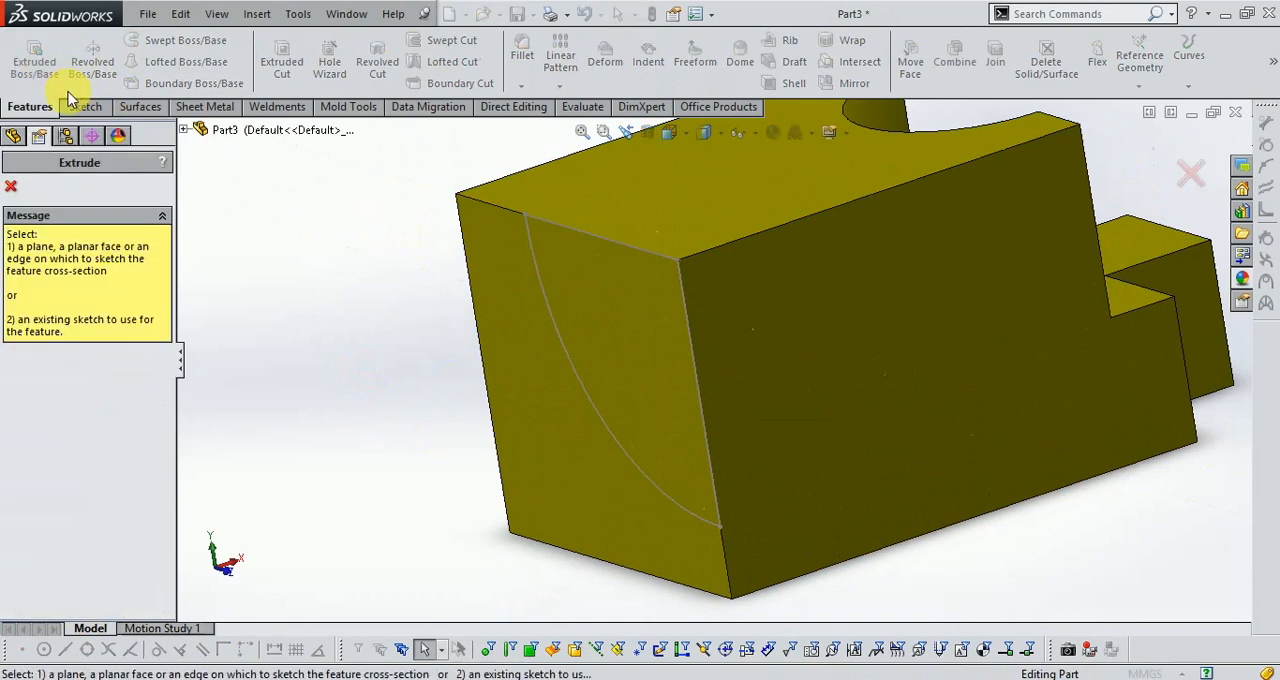
left_click(557, 333)
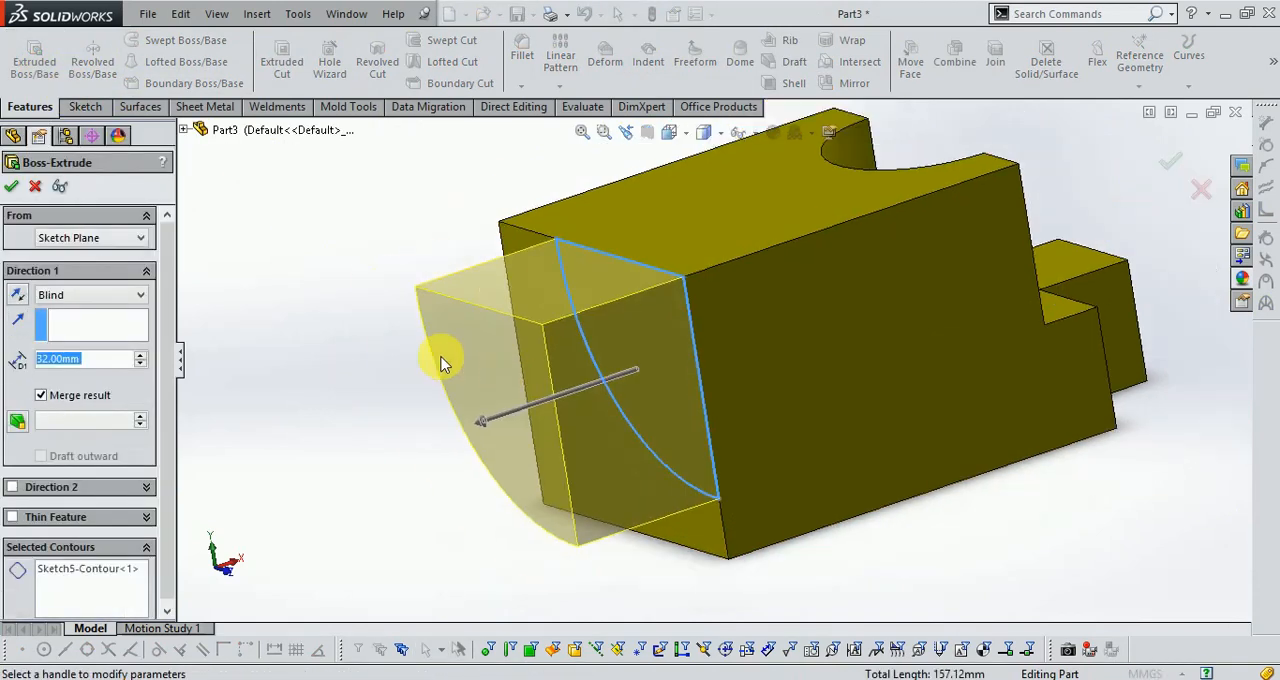
key("alt+Tab")
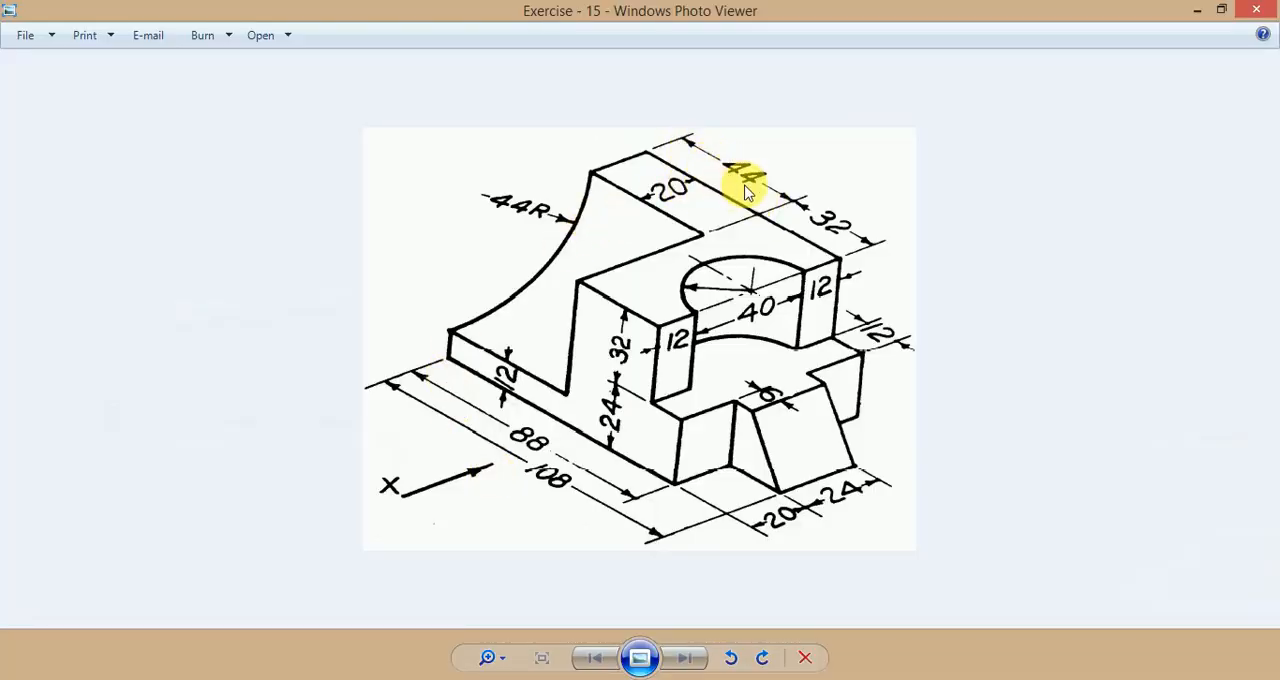
mouse_move(366, 679)
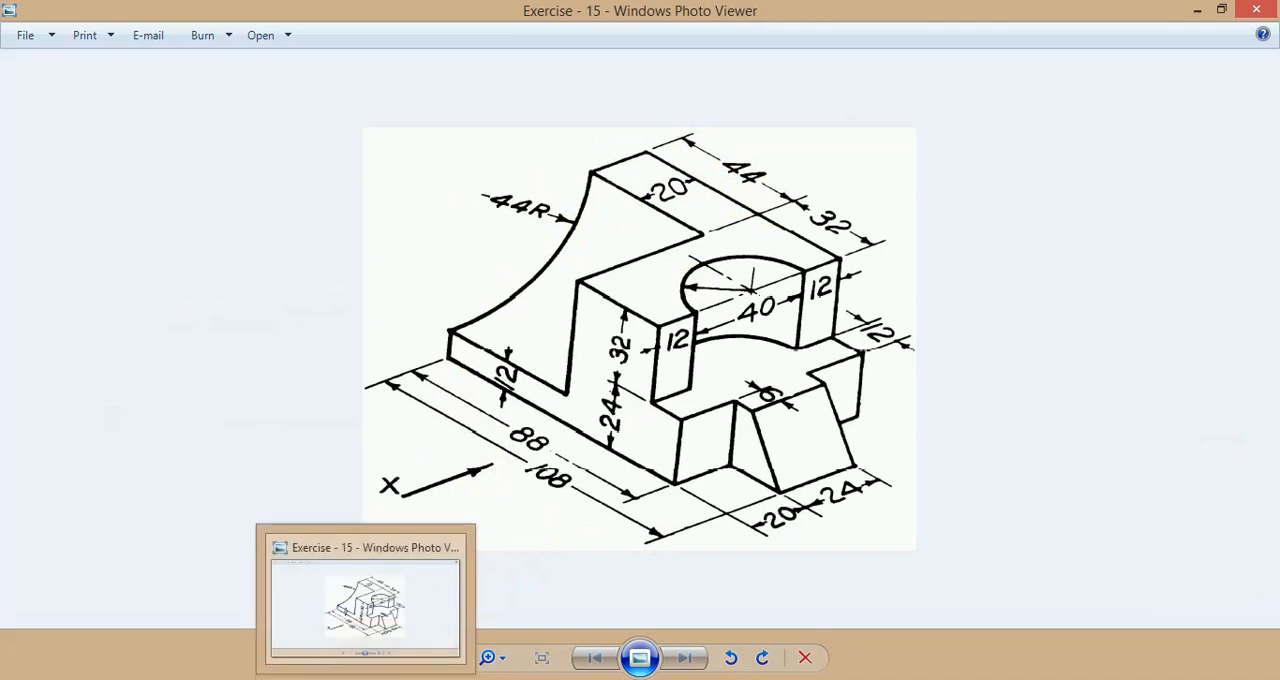
left_click(431, 679)
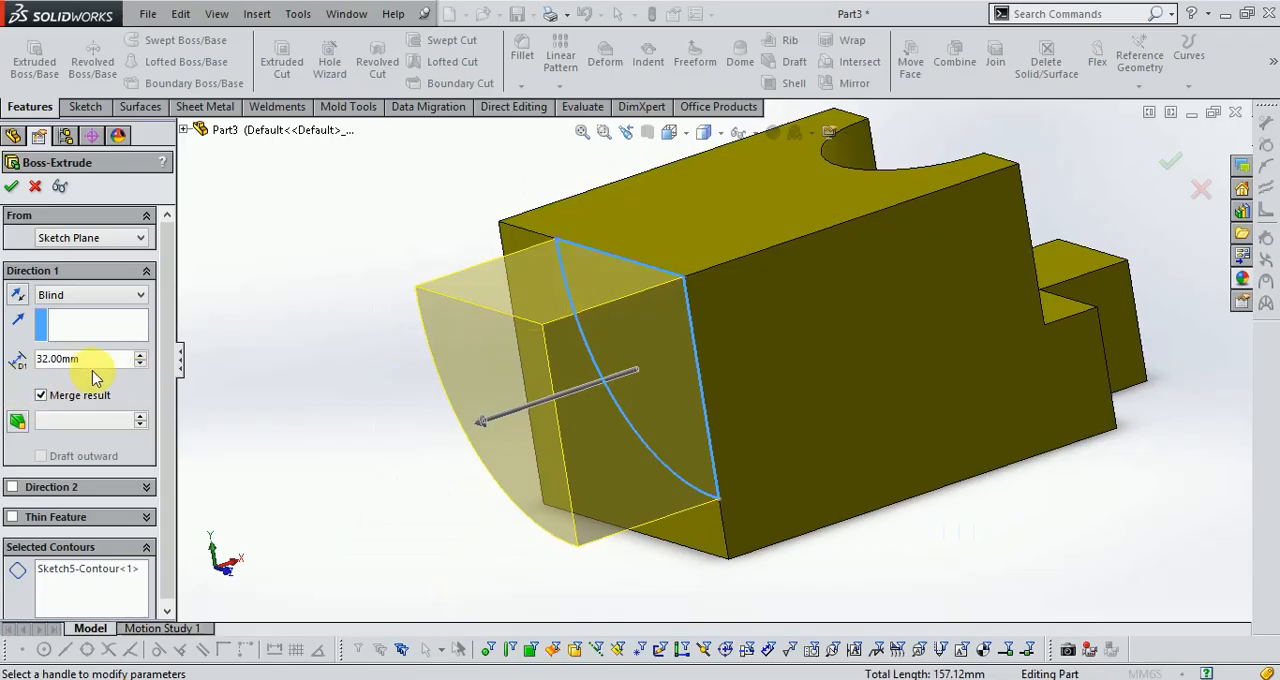
type("44")
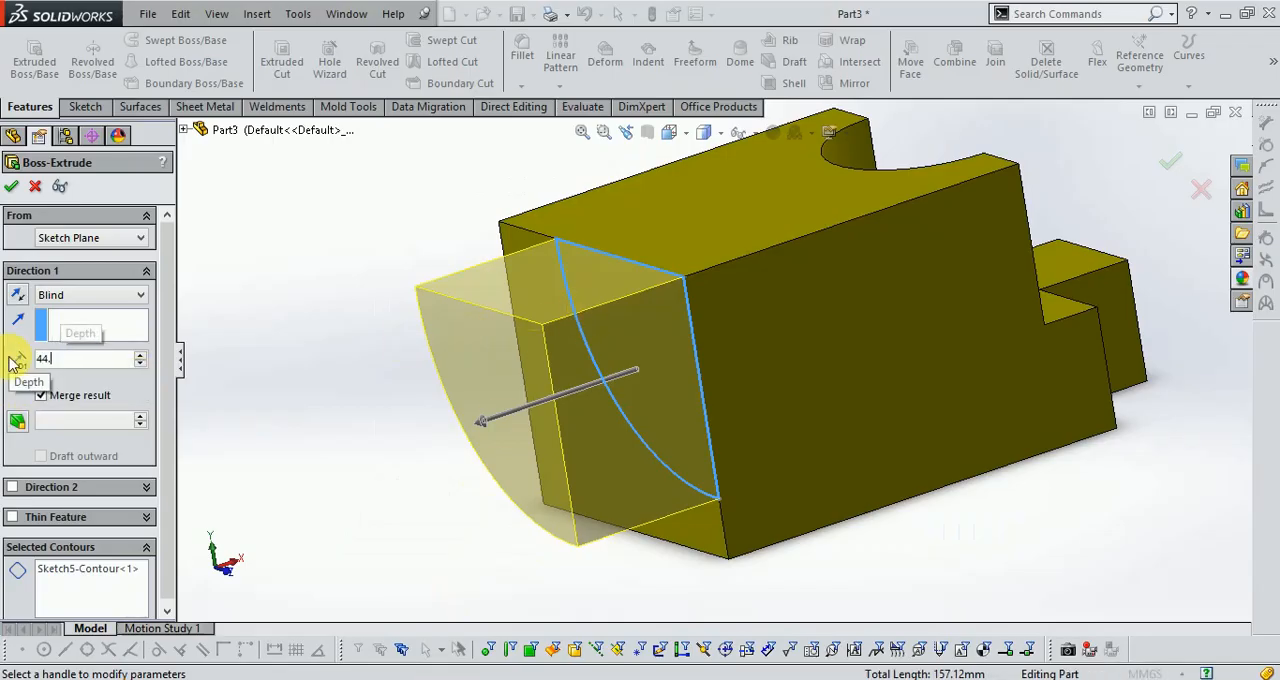
key("Return")
left_click(17, 294)
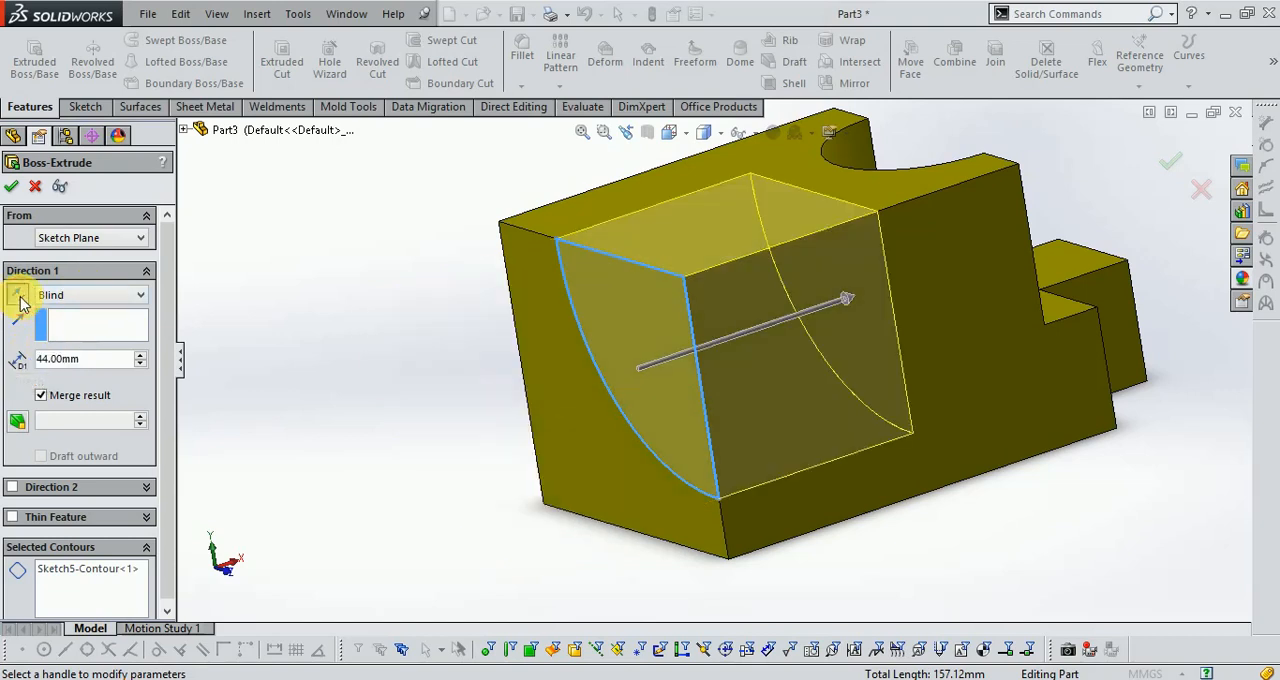
left_click(35, 187)
Cut-extrude the closed R44 profile into the block to a blind depth of 44 mm.
left_click(281, 60)
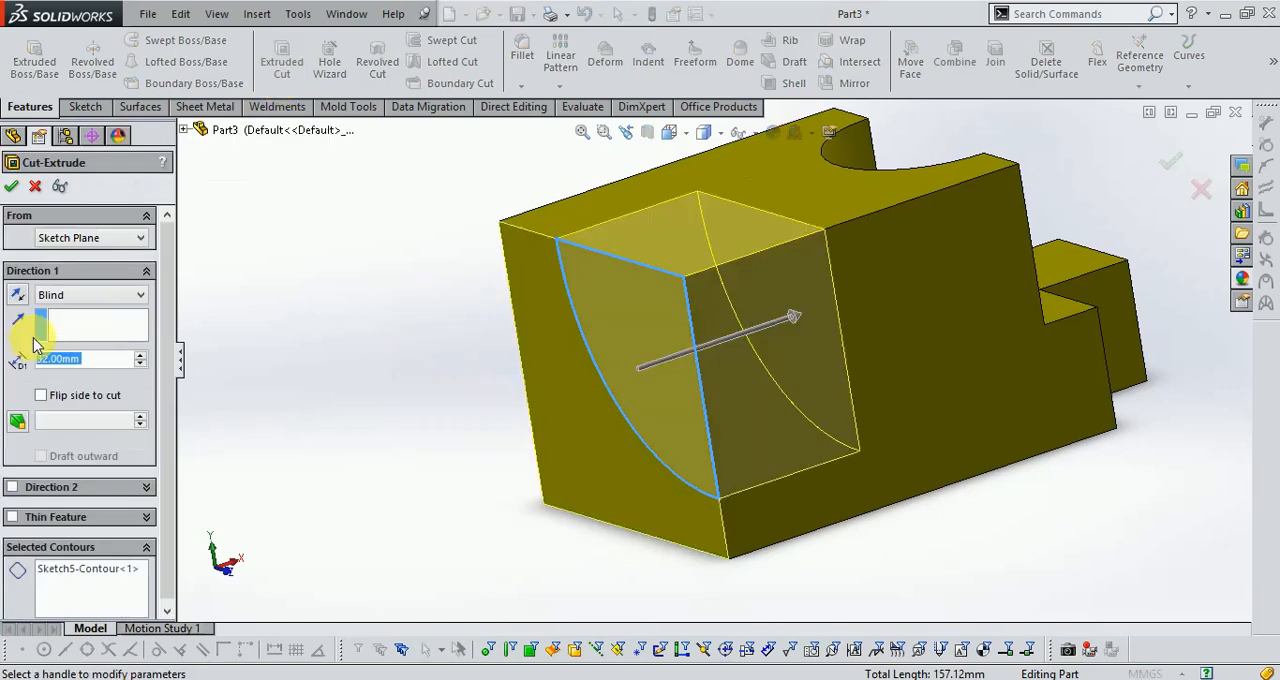
type("44")
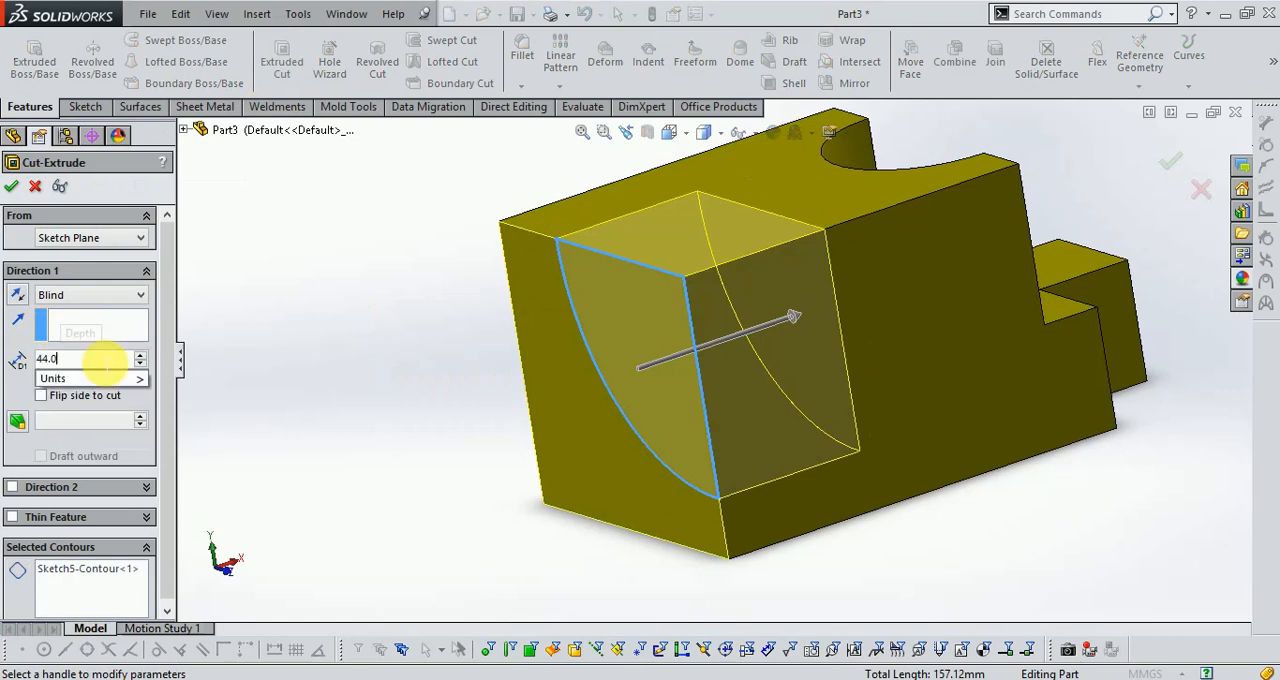
key("Return")
left_click(10, 187)
Inspect the part's concave cut and end tongue, and compare them with the Exercise 15 drawing.
key("f")
middle_click_drag(851, 466, 874, 480)
scroll(980, 290, "down", 4)
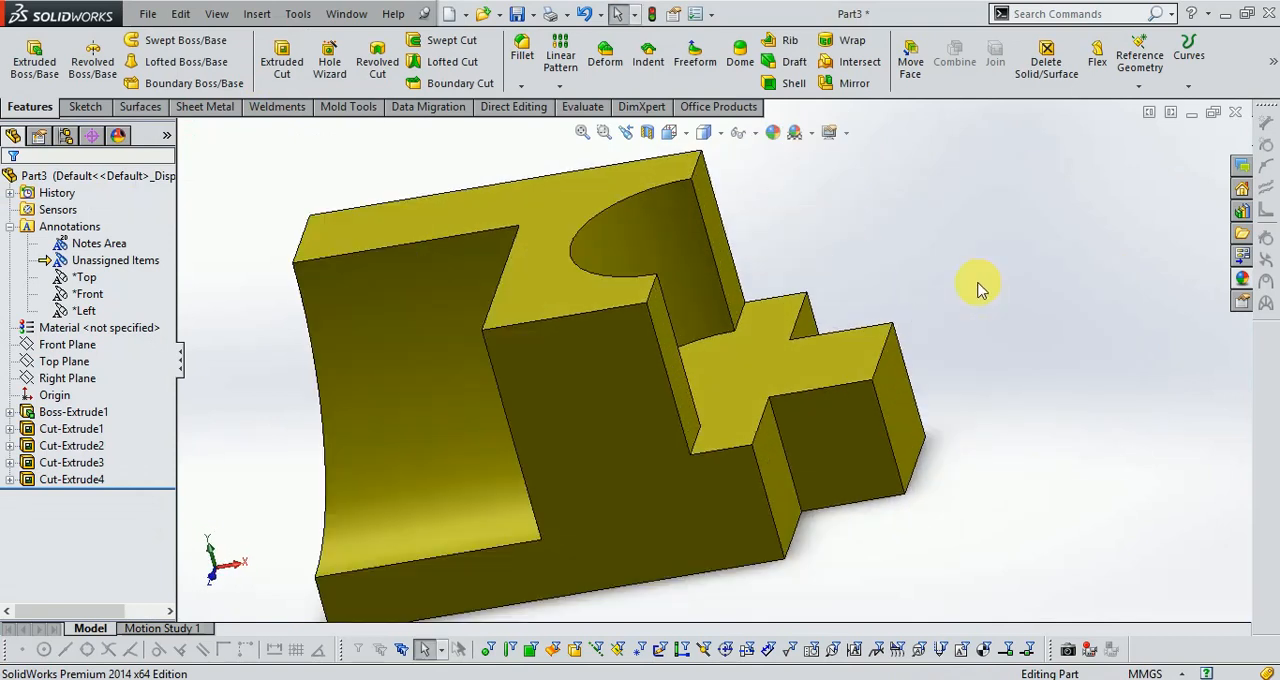
scroll(980, 290, "up", 3)
scroll(850, 338, "down", 1)
key("alt+Tab")
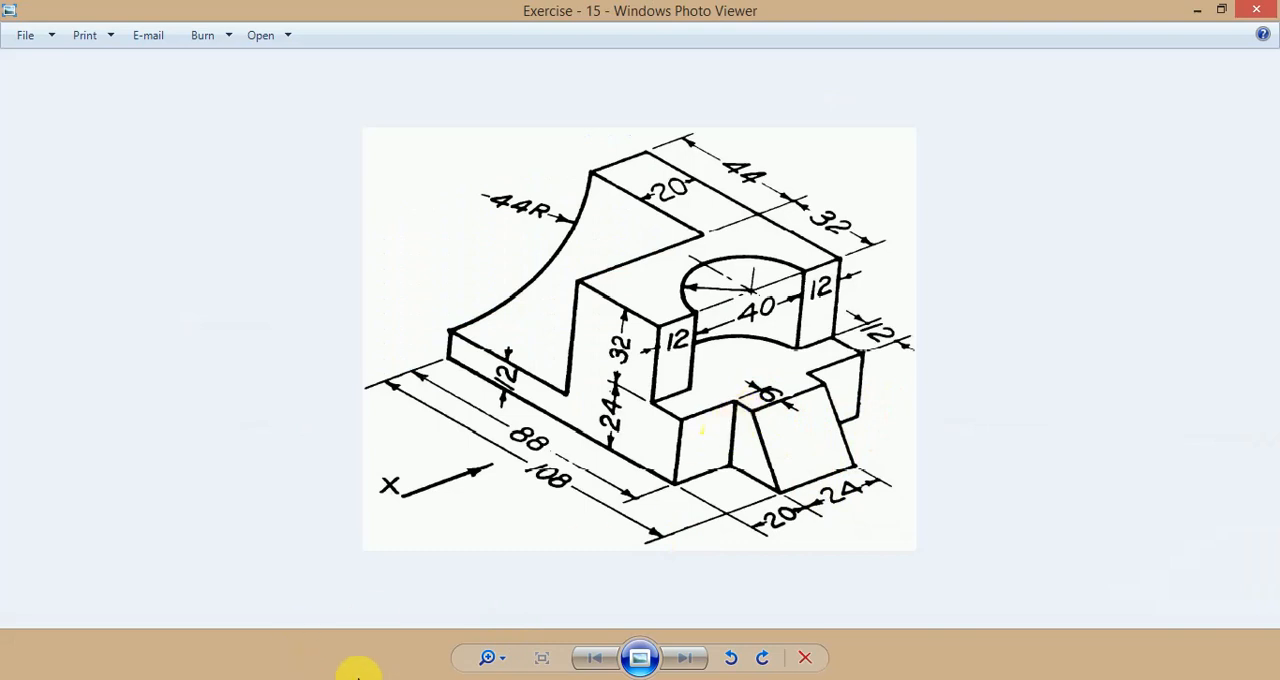
mouse_move(368, 678)
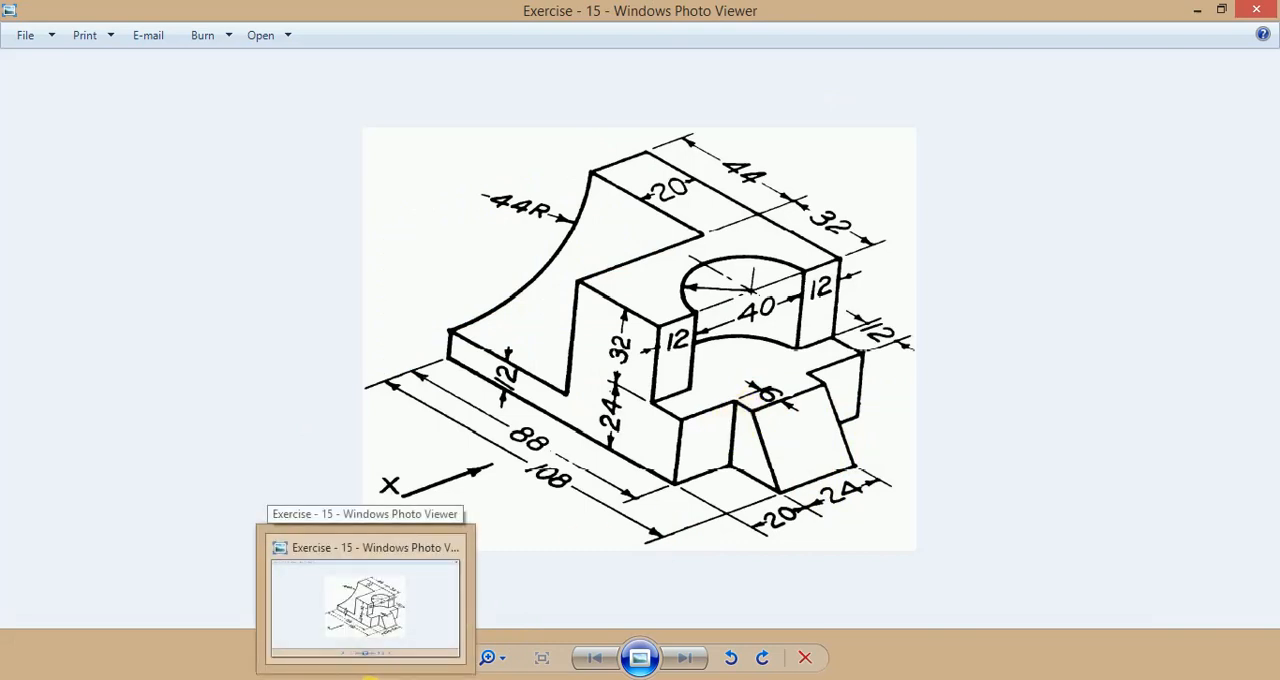
left_click(420, 676)
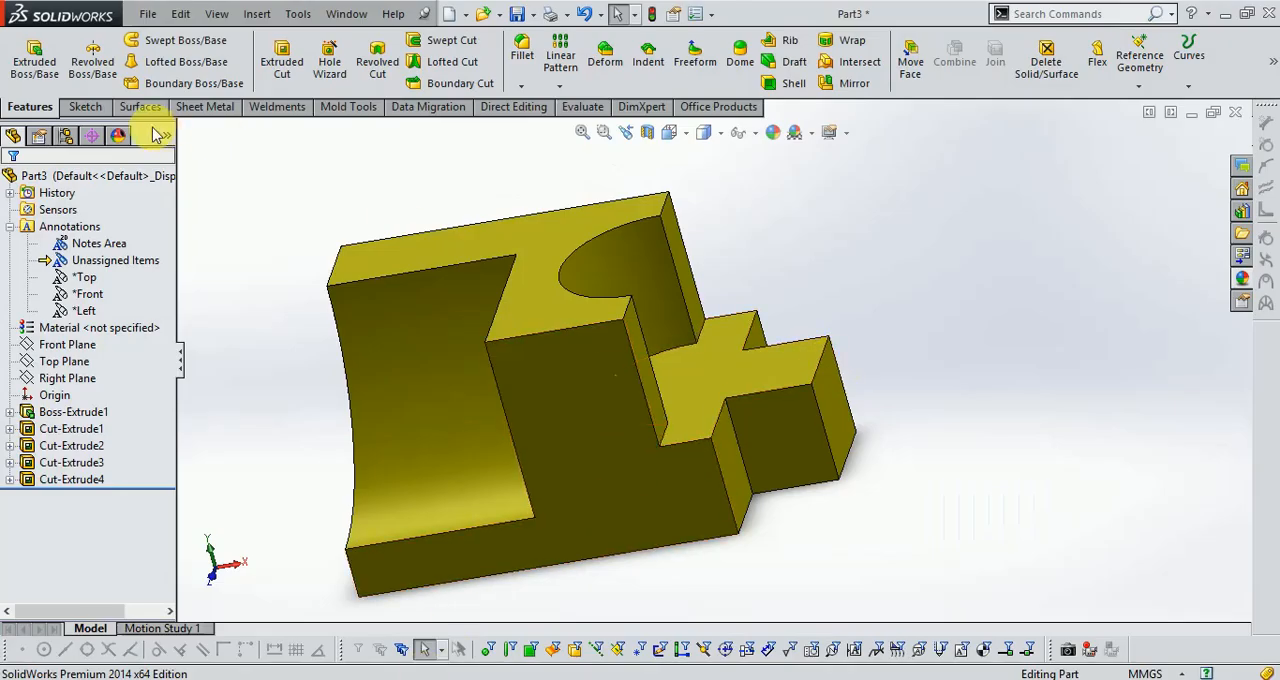
Sketch a closed triangle on the tongue's front side face along its outer end, 24 mm high, with its inner vertex about 5.3 mm from the root edge.
left_click(85, 106)
left_click(26, 55)
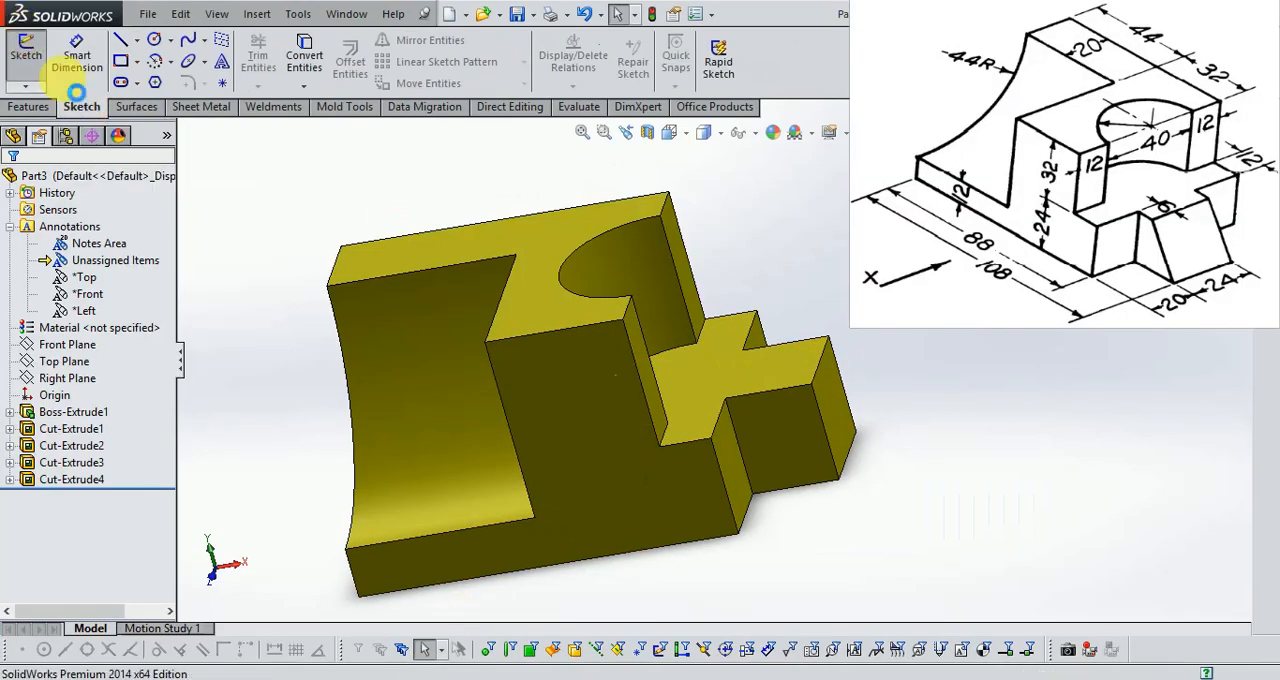
left_click(779, 484)
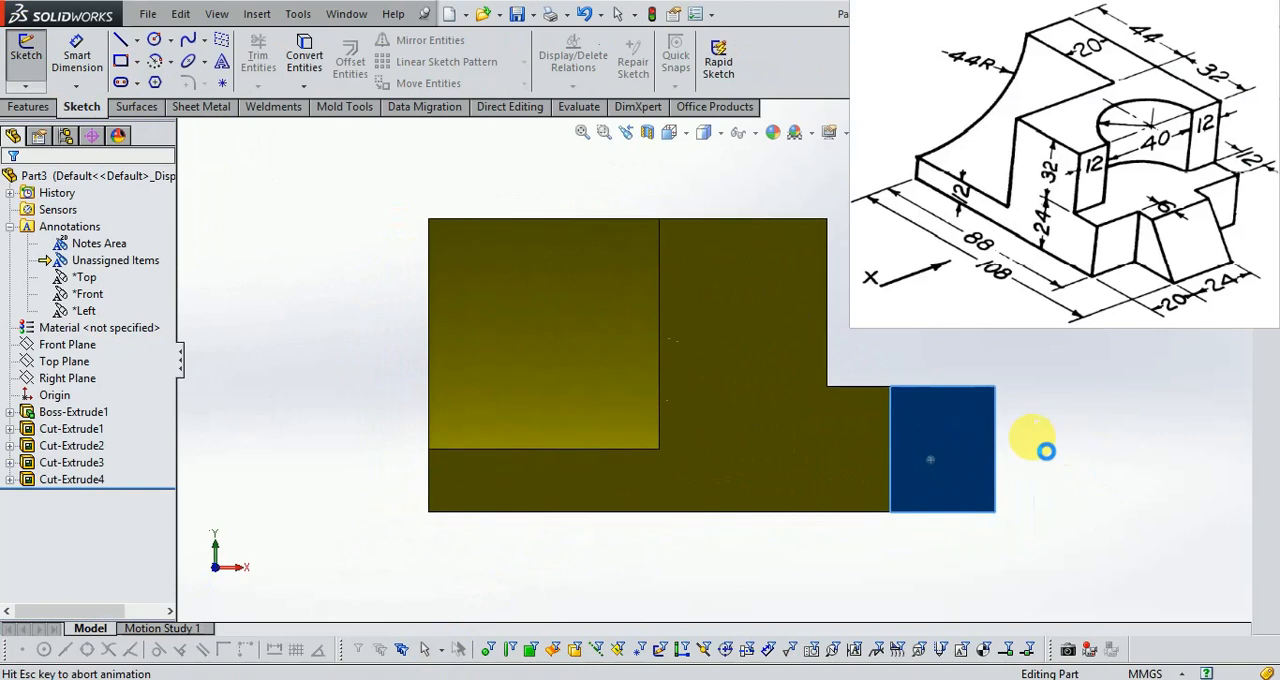
left_click(120, 40)
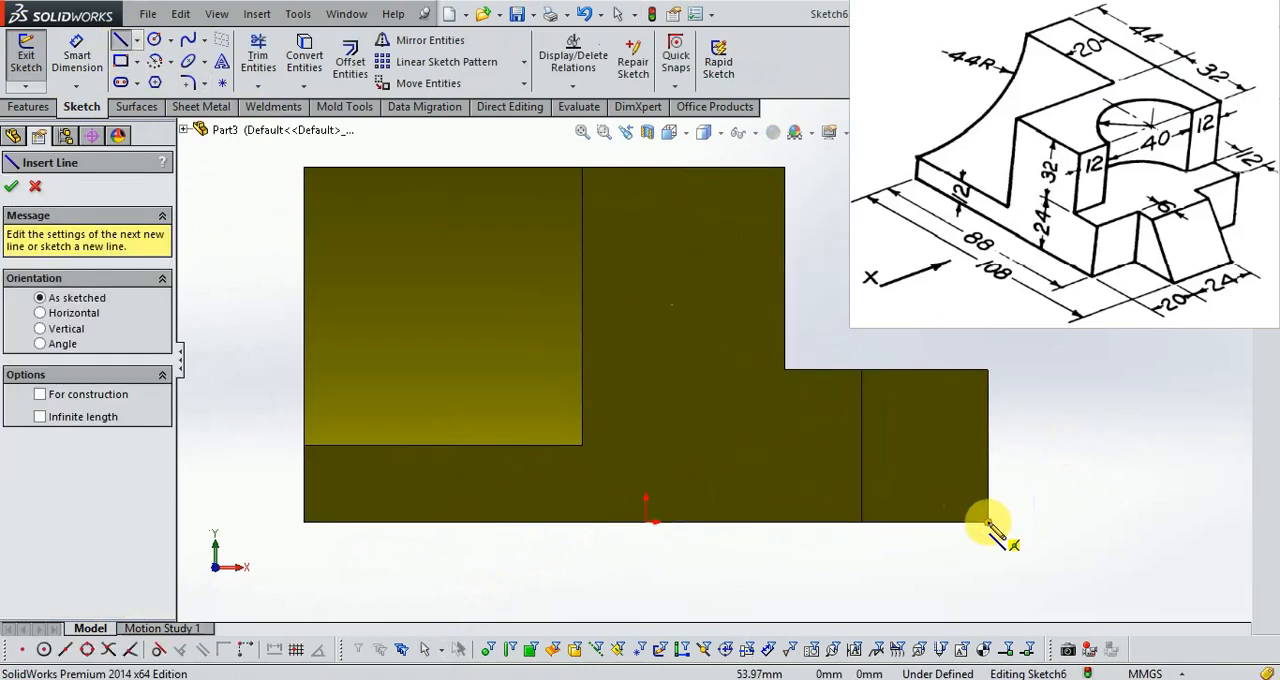
left_click(988, 521)
left_click(895, 371)
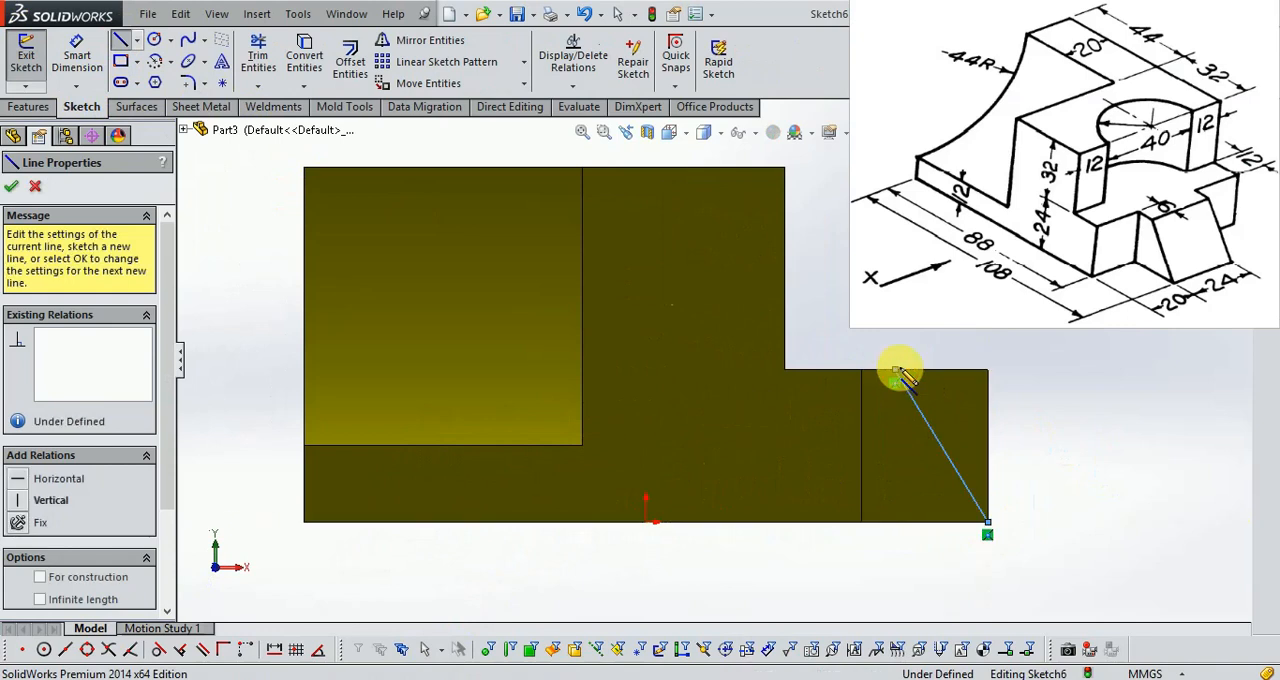
left_click(988, 371)
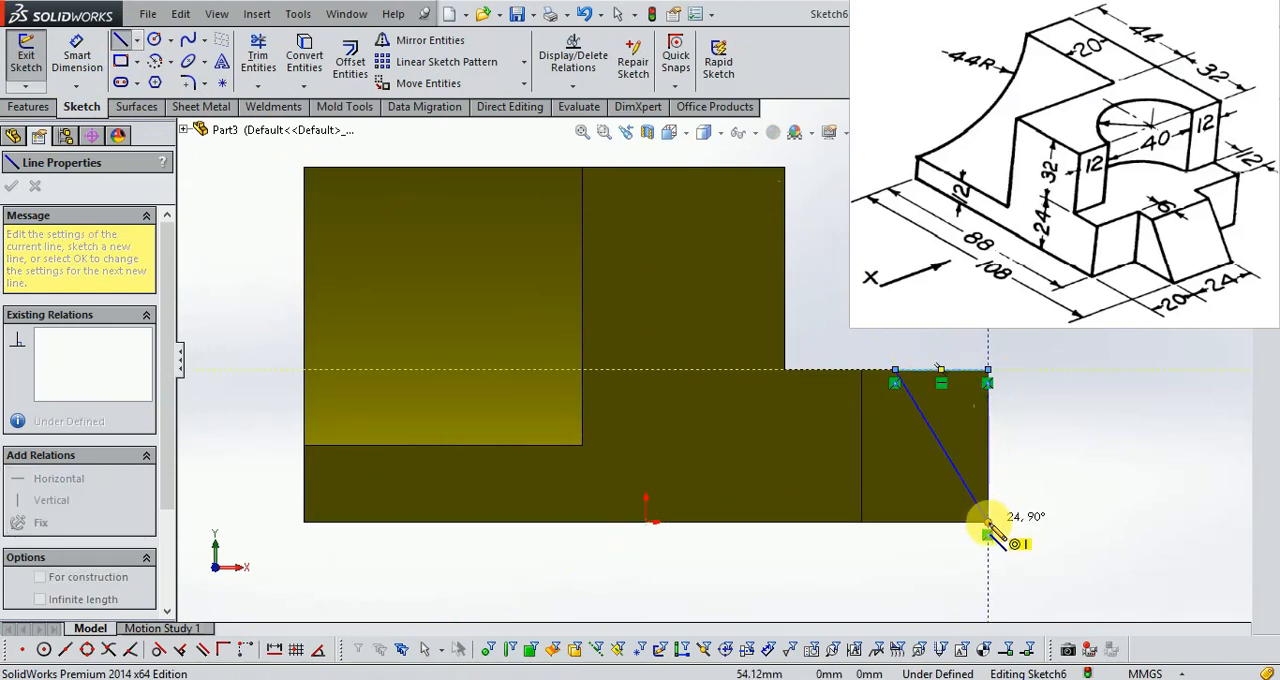
left_click(988, 521)
Dimension the triangle's inner vertex 6 mm from the tongue's root edge, check it against the Exercise 15 drawing, and finish the sketch.
left_click(76, 55)
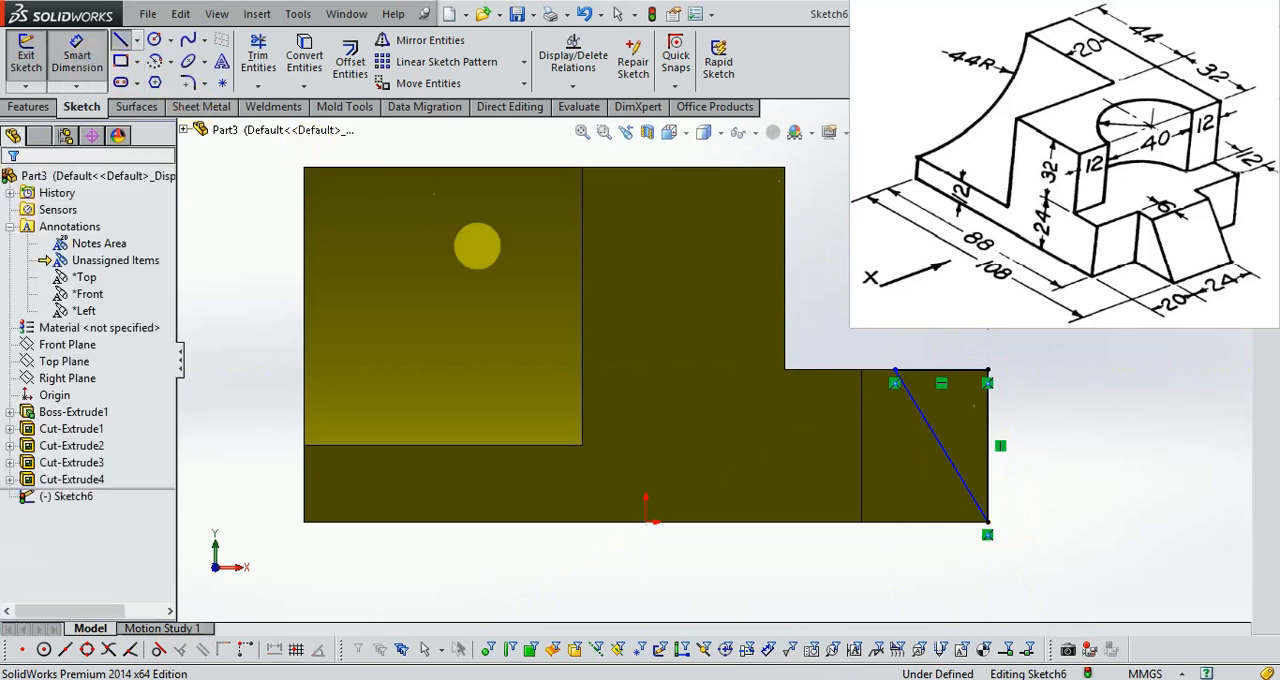
scroll(883, 367, "up", 3)
left_click(848, 383)
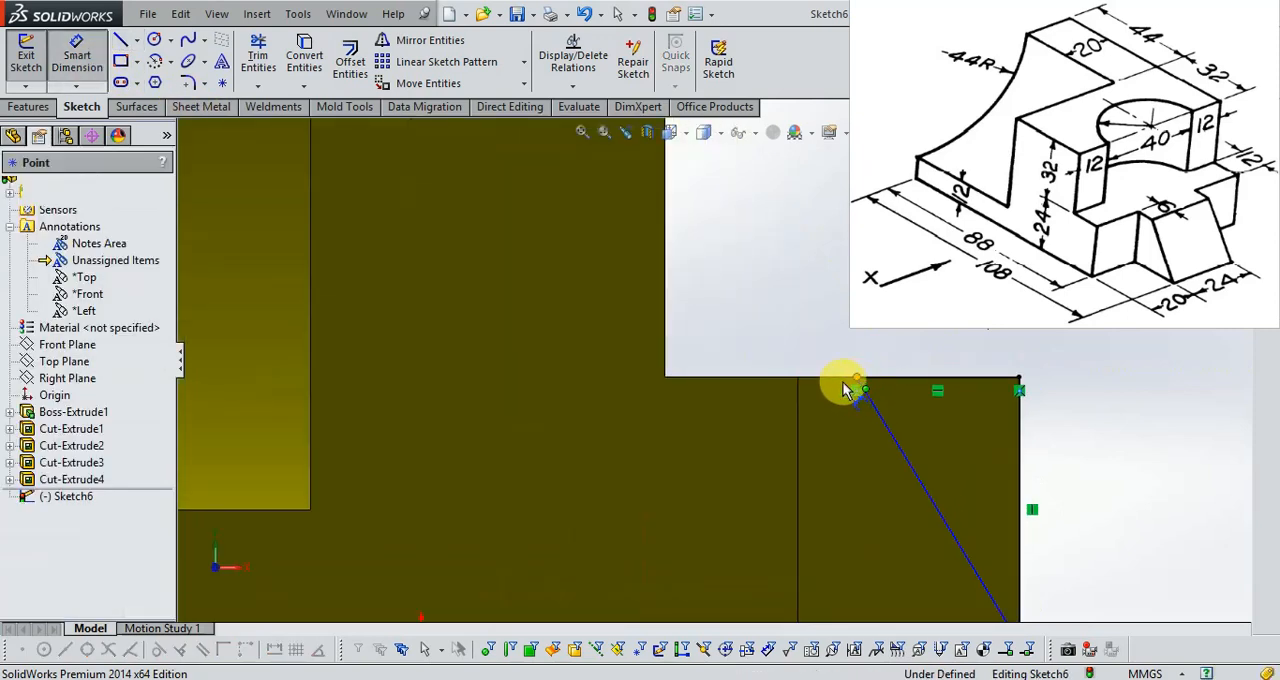
left_click(798, 378)
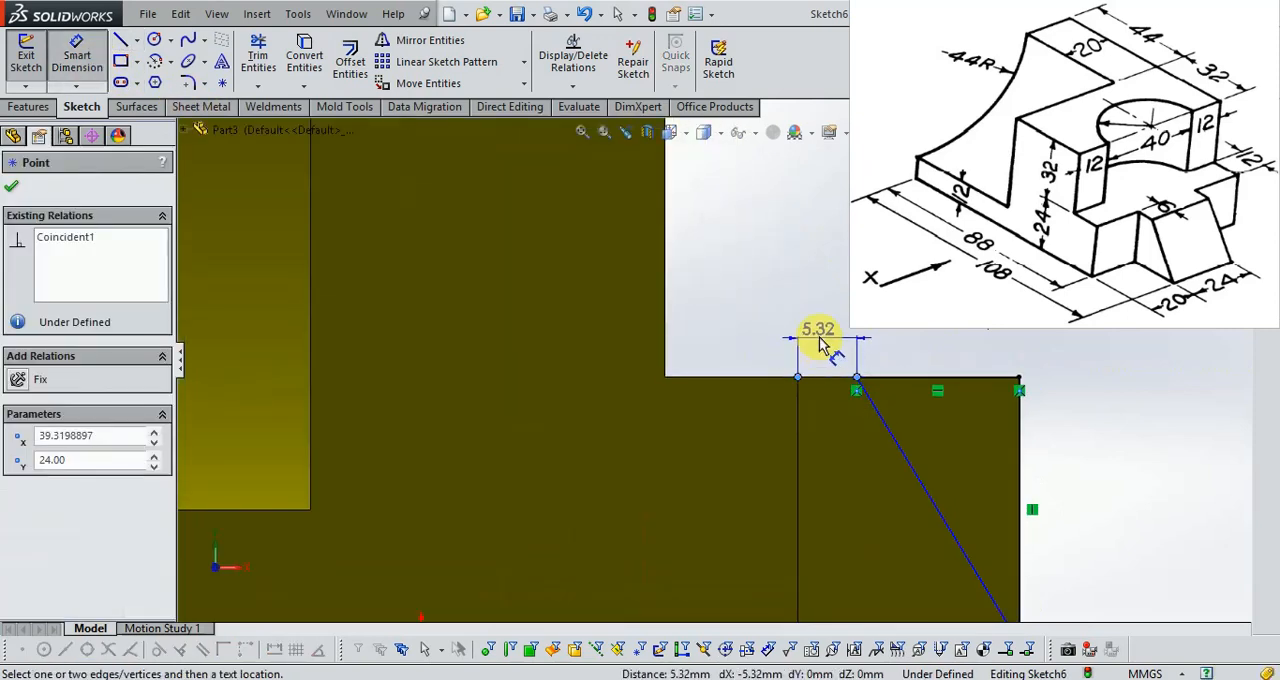
left_click(826, 340)
type("6")
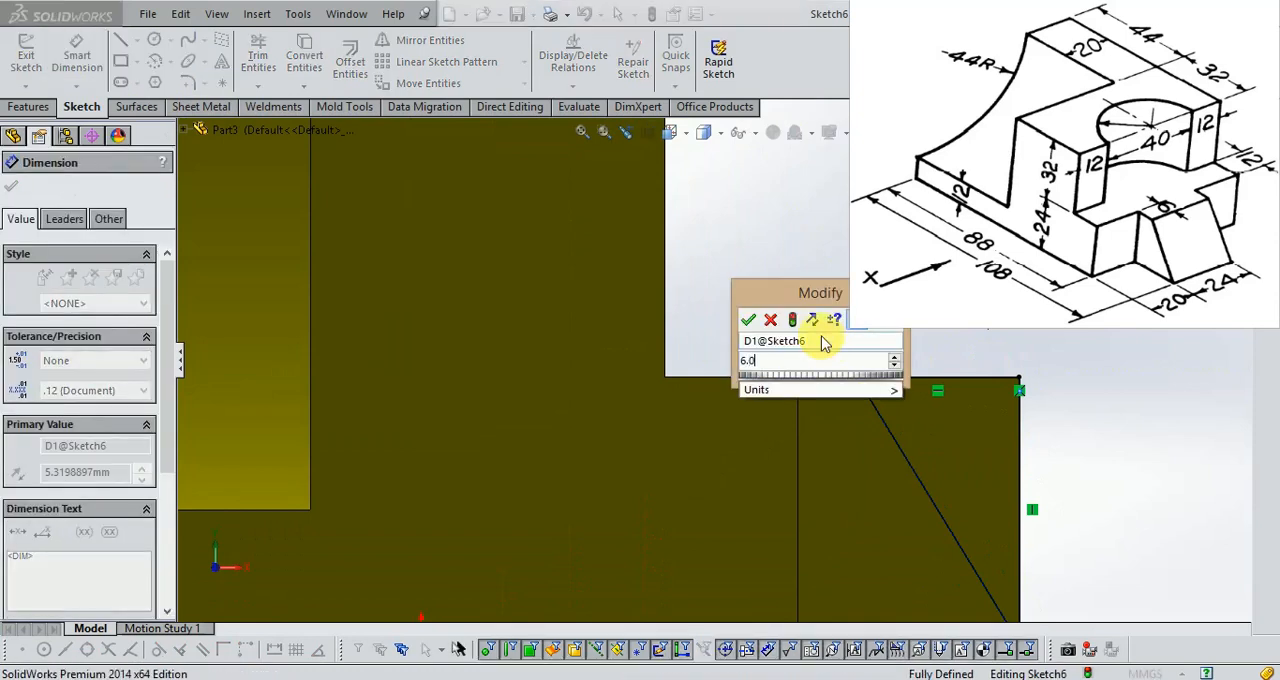
key("Return")
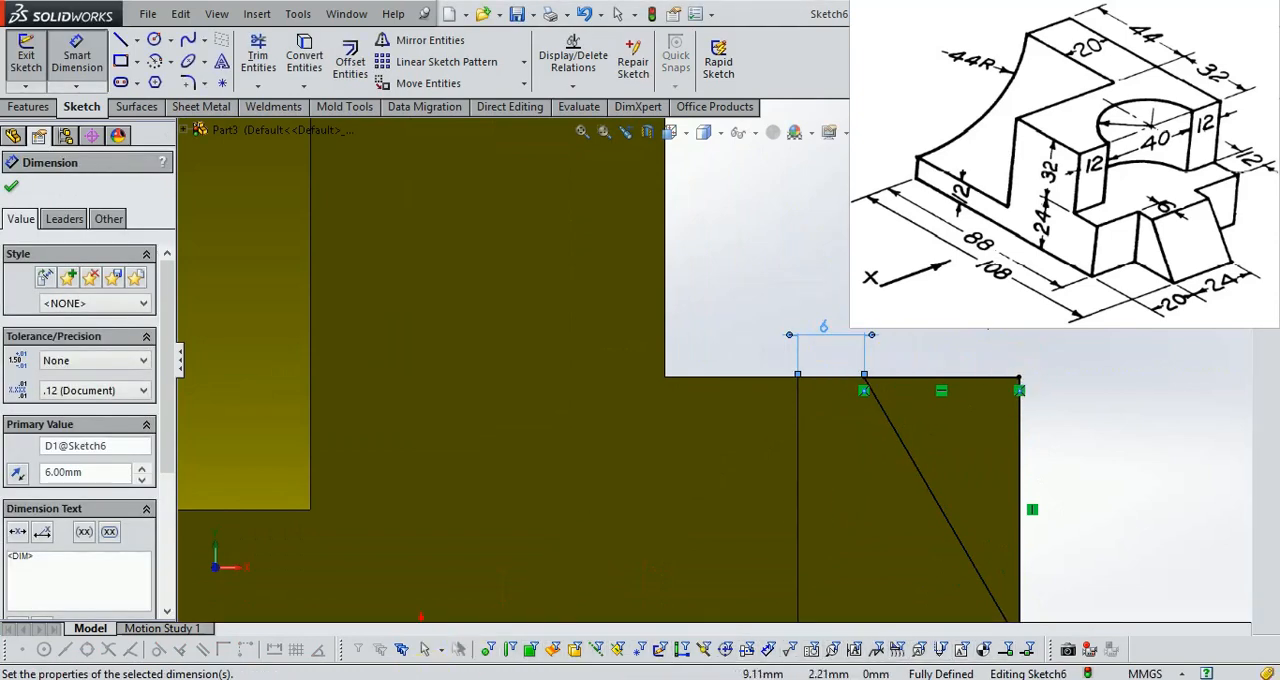
key("alt+Tab")
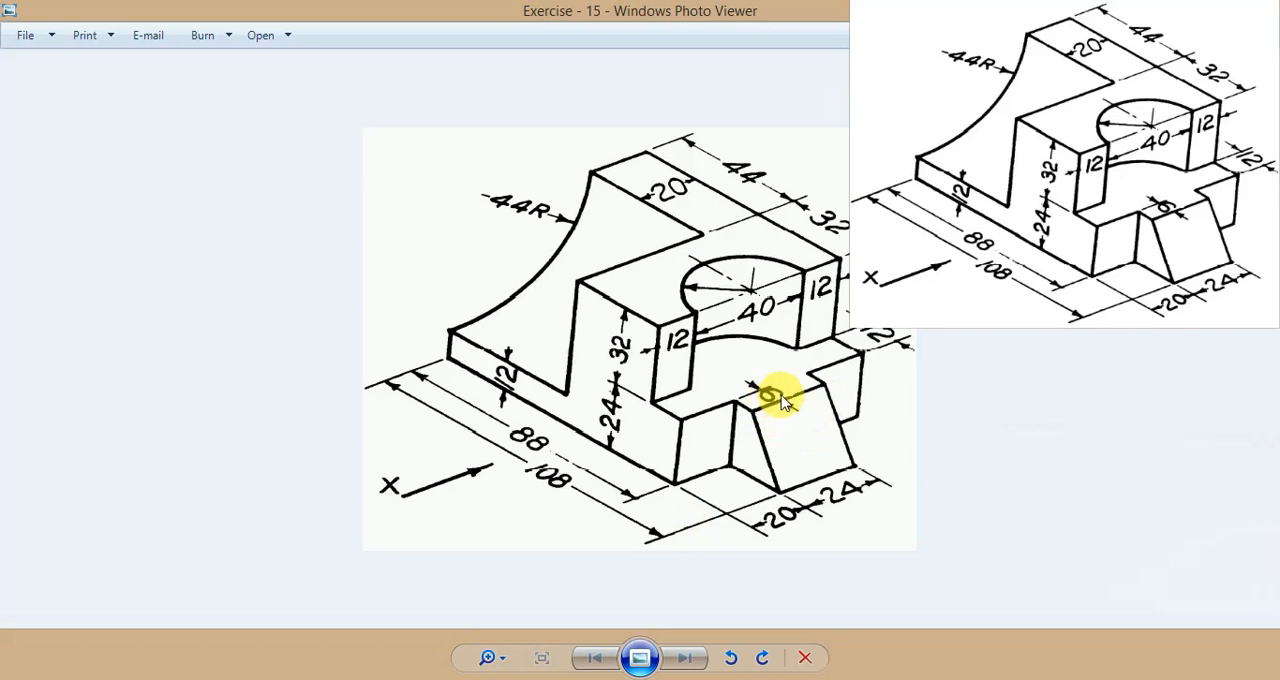
left_click(429, 679)
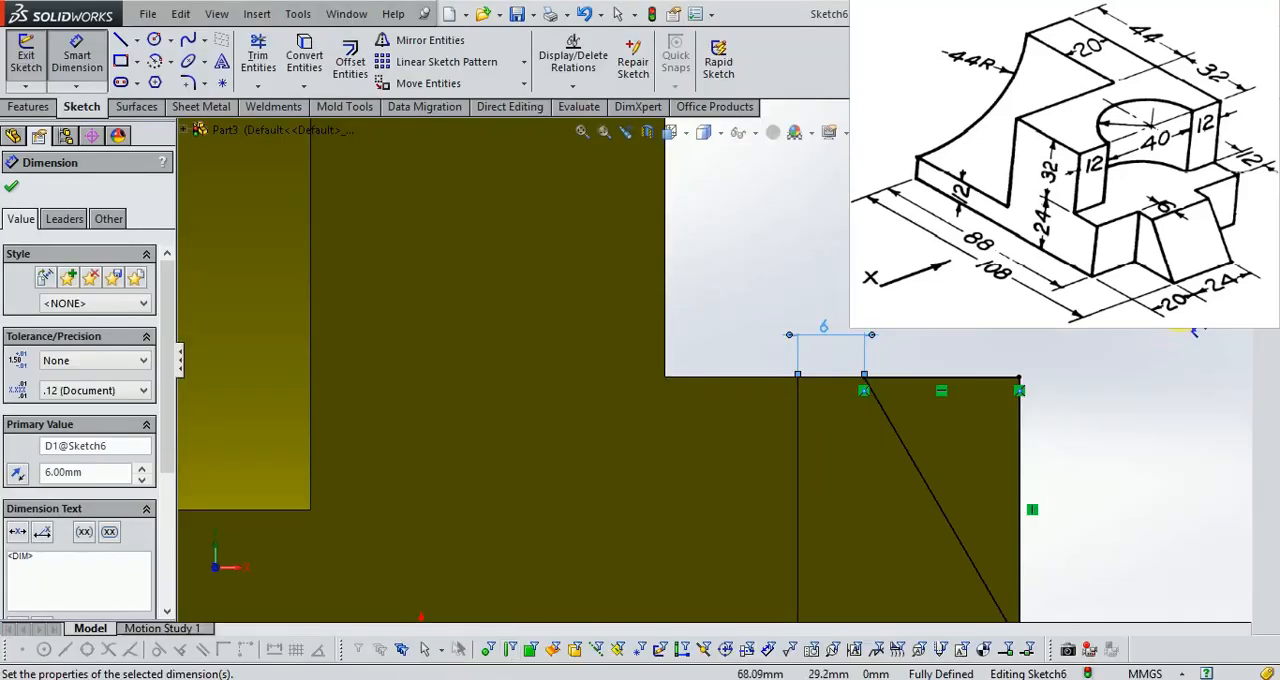
left_click(1224, 152)
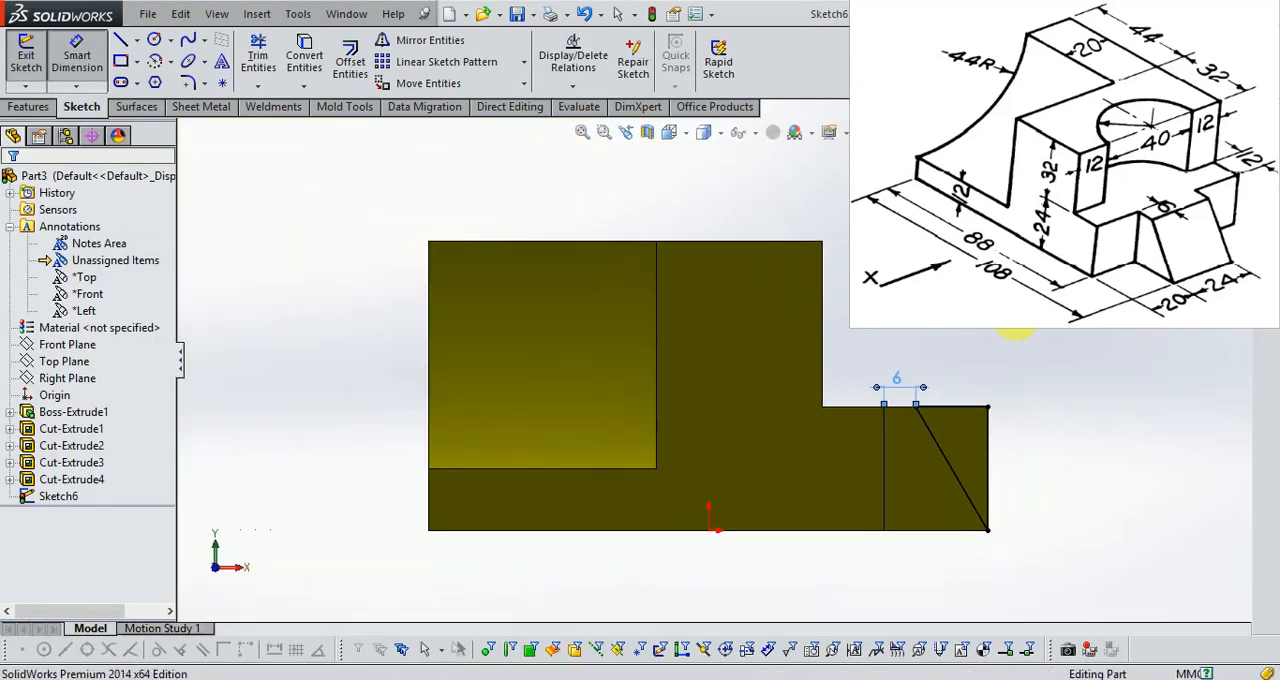
Cut-extrude the triangle sketch across the tongue to a blind depth of 24 mm, taking the width from the drawing.
middle_click_drag(1043, 337, 1003, 409)
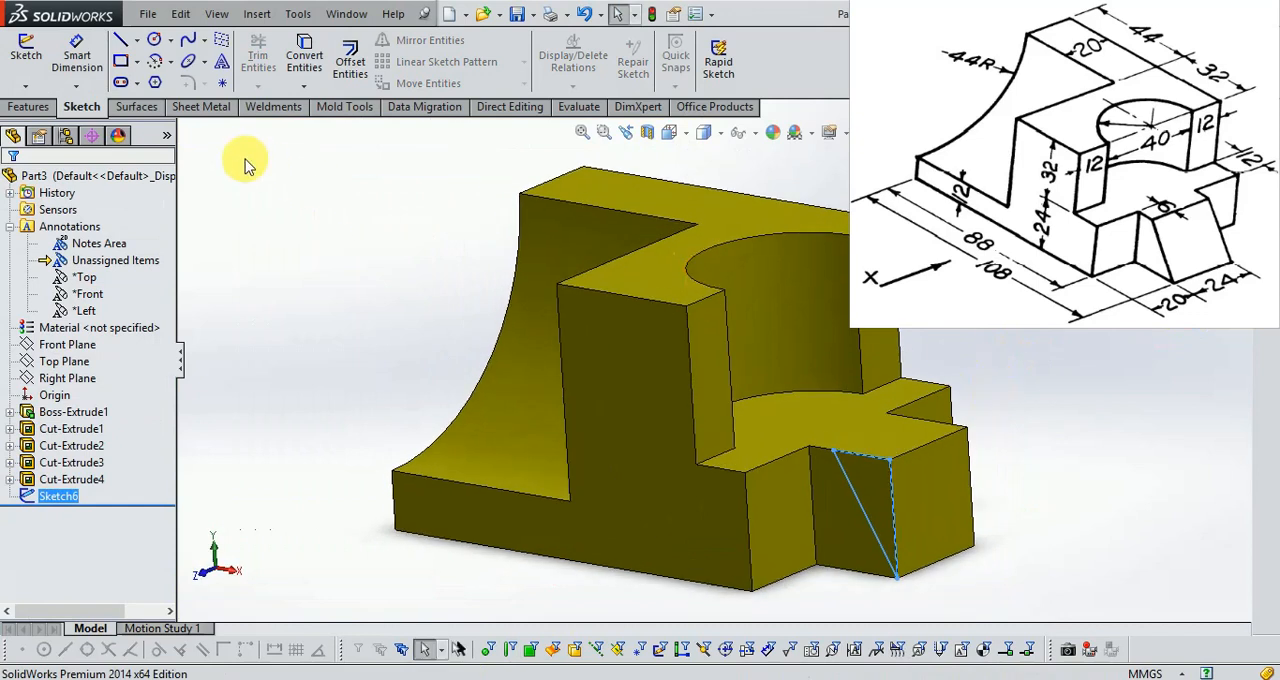
left_click(28, 107)
left_click(283, 64)
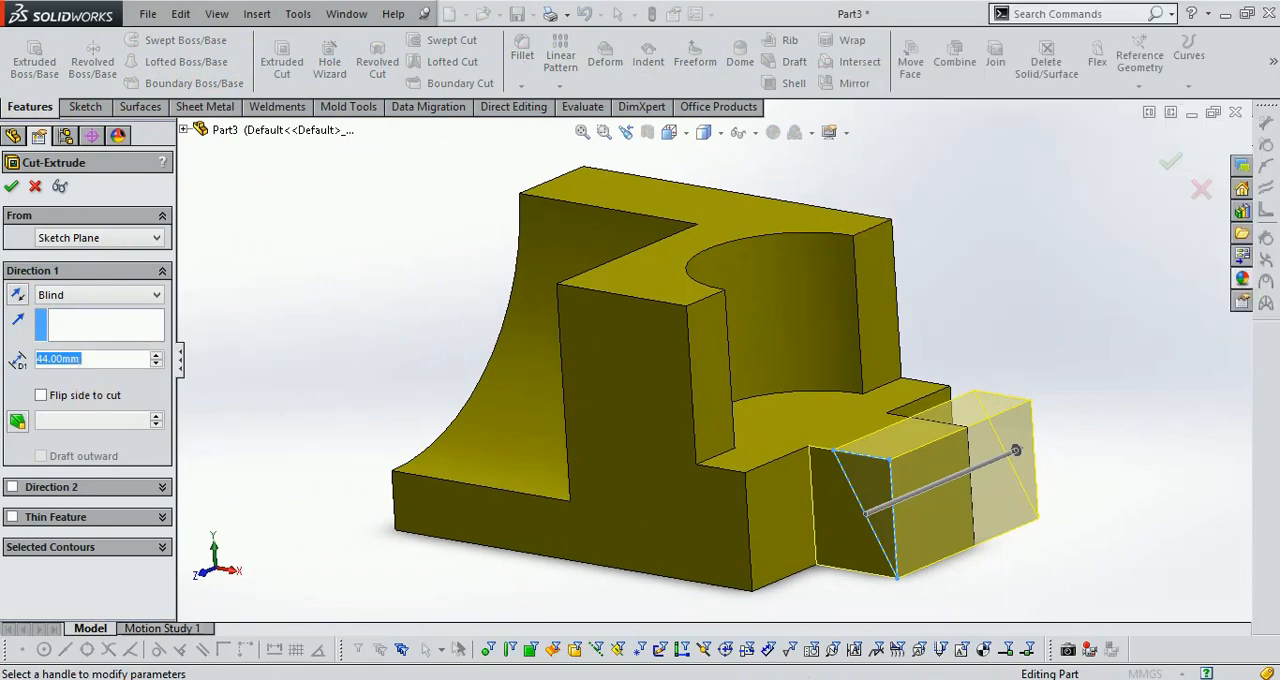
left_click(432, 679)
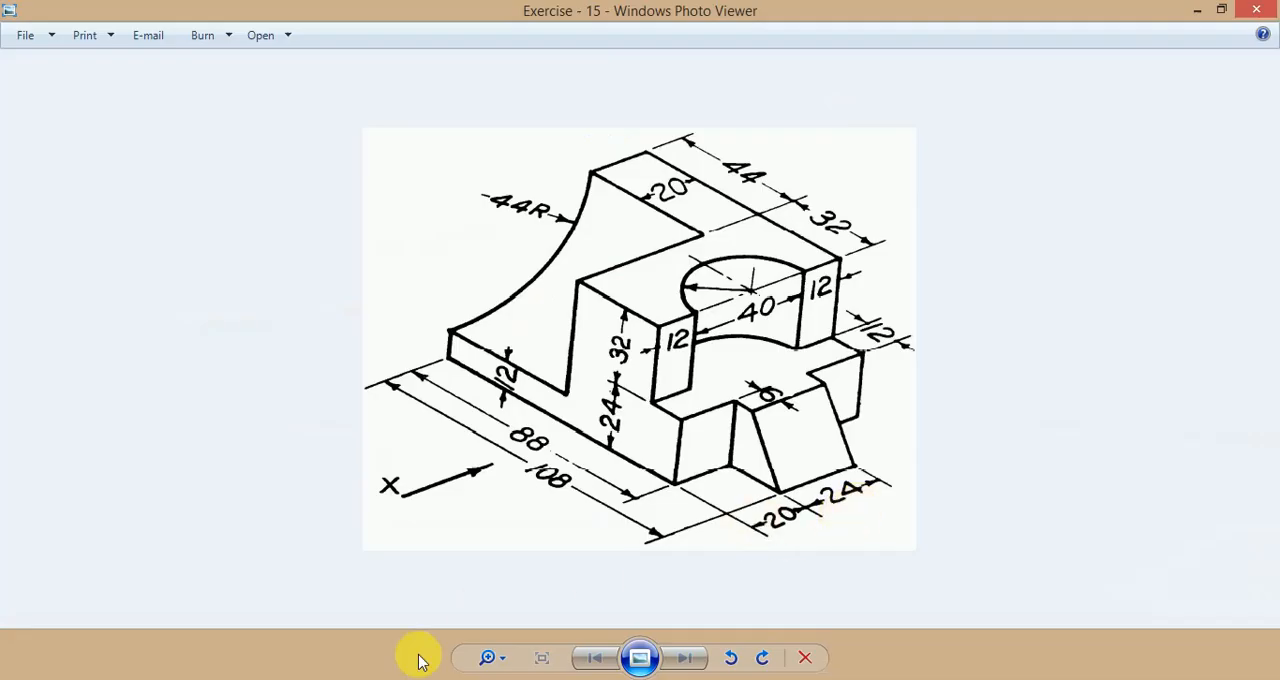
left_click(420, 679)
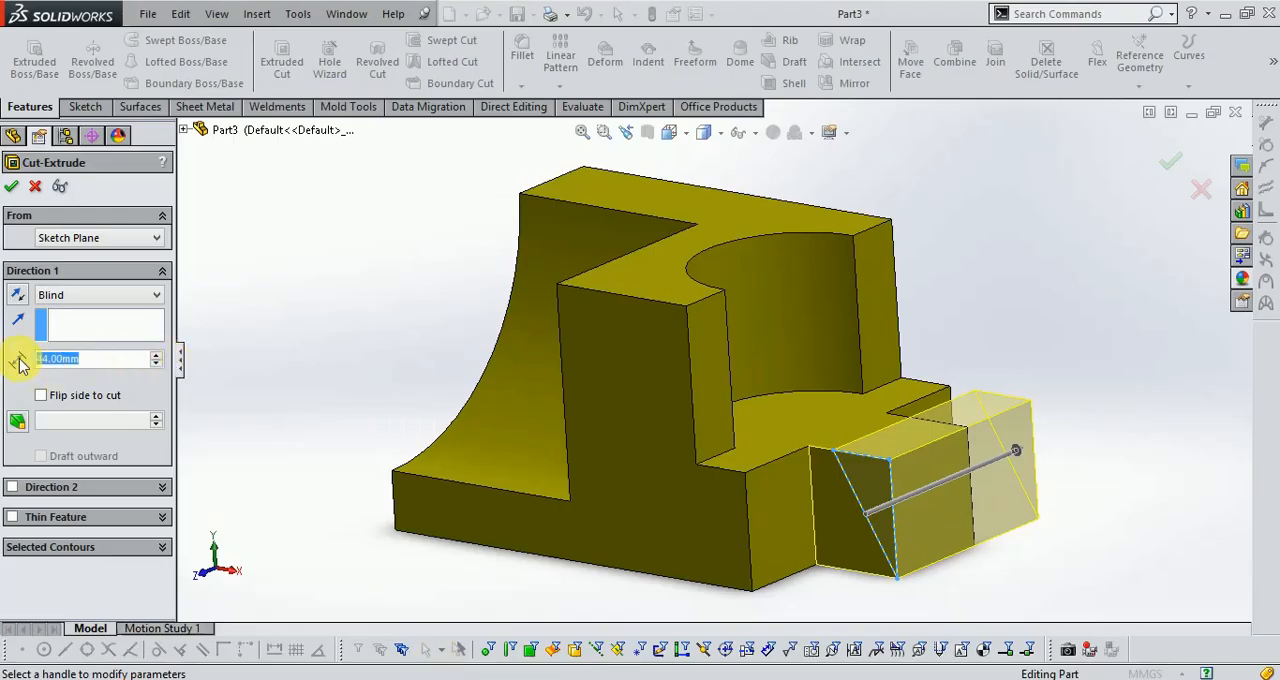
type("24")
key("Return")
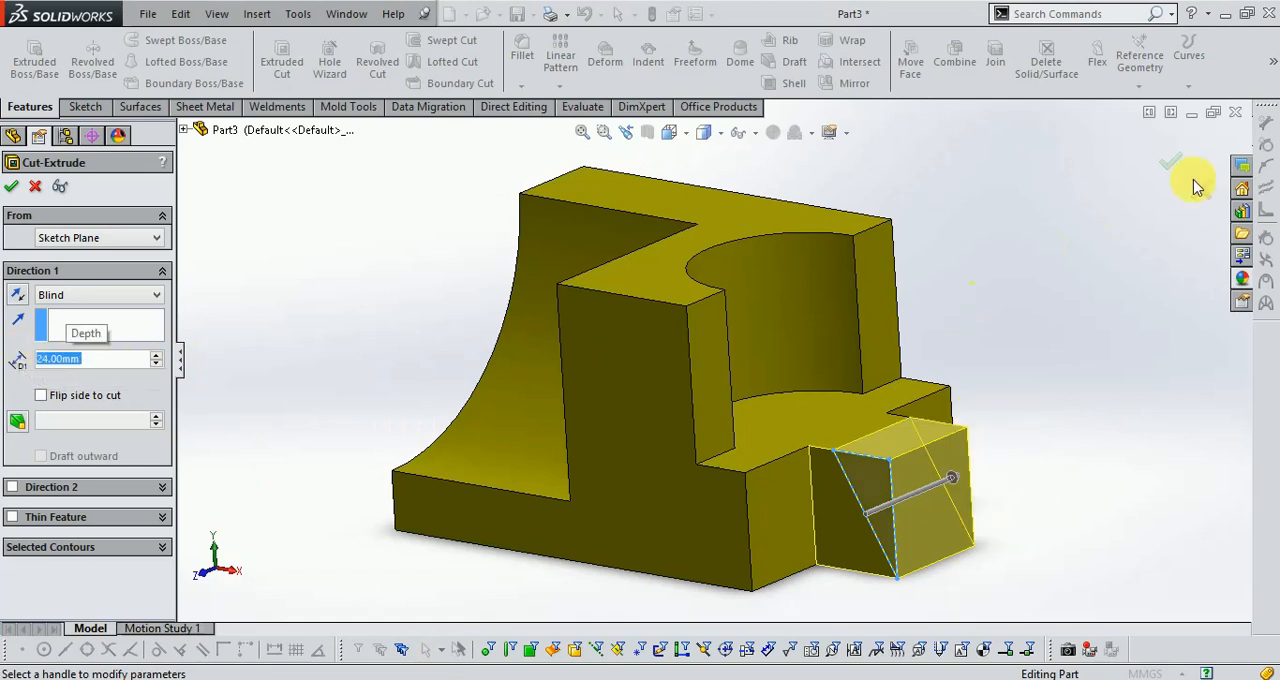
left_click(1174, 166)
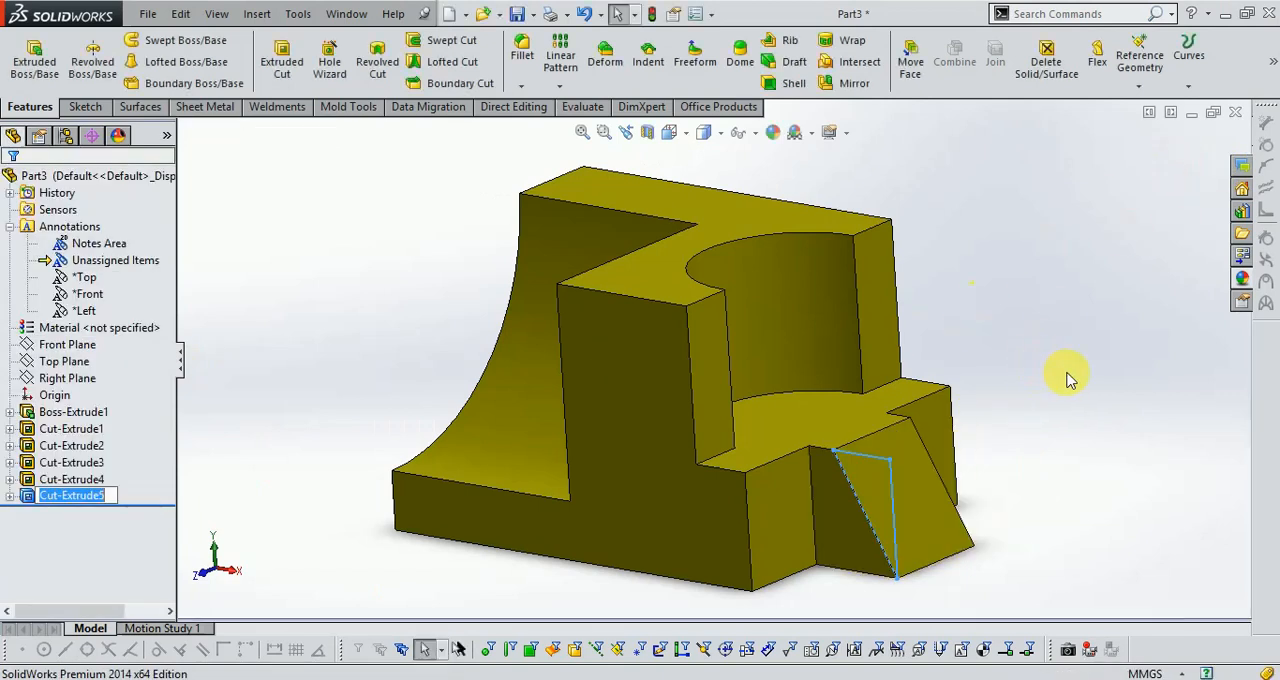
Show the whole part in isometric view to inspect the sloped end tongue.
left_click(669, 132)
left_click(750, 178)
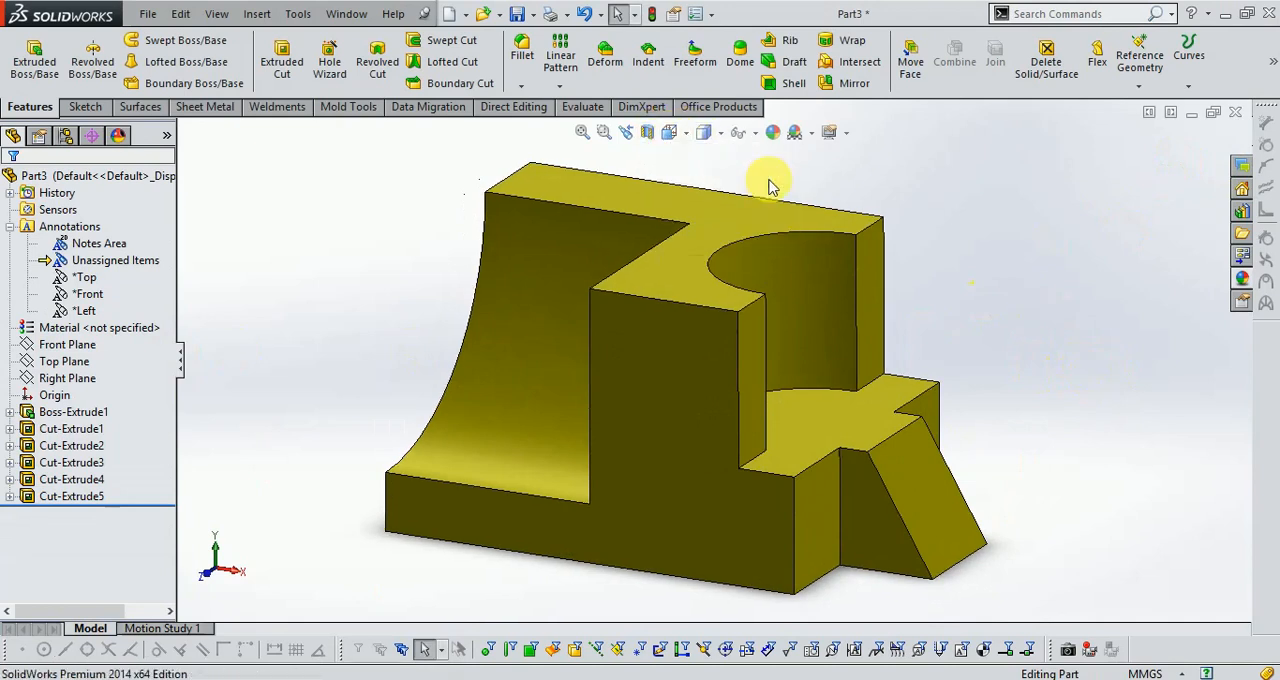
scroll(914, 192, "down", 3)
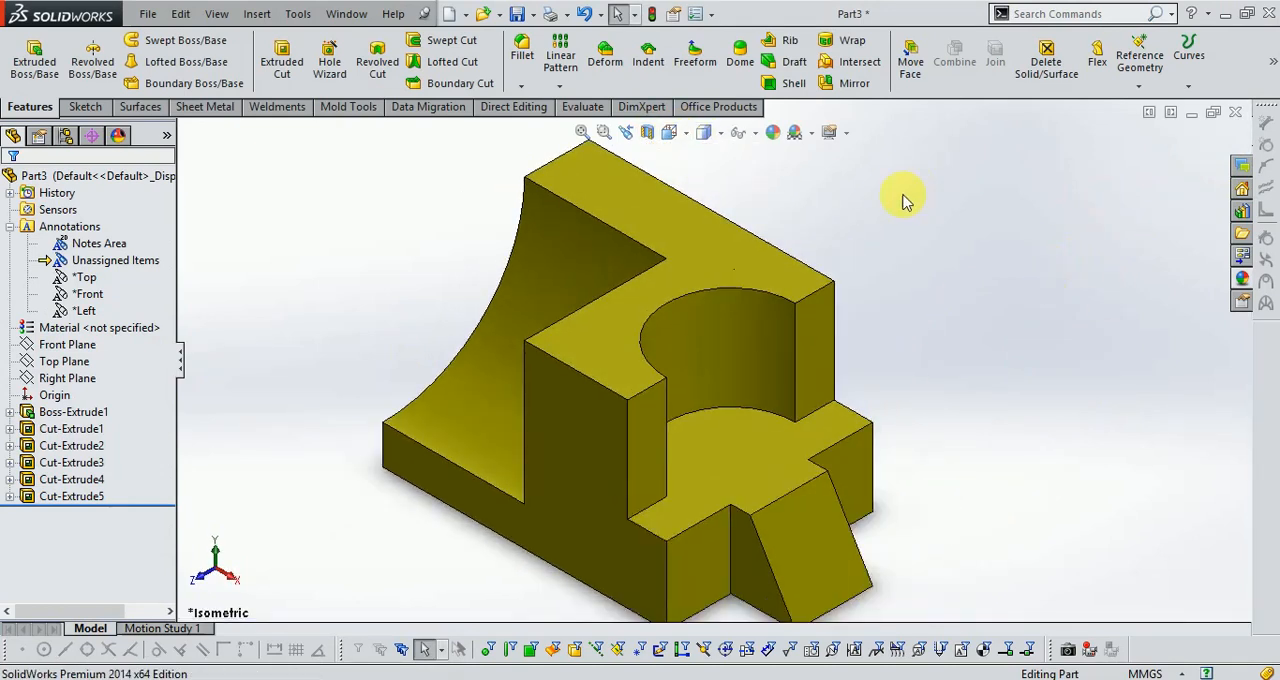
scroll(870, 316, "up", 2)
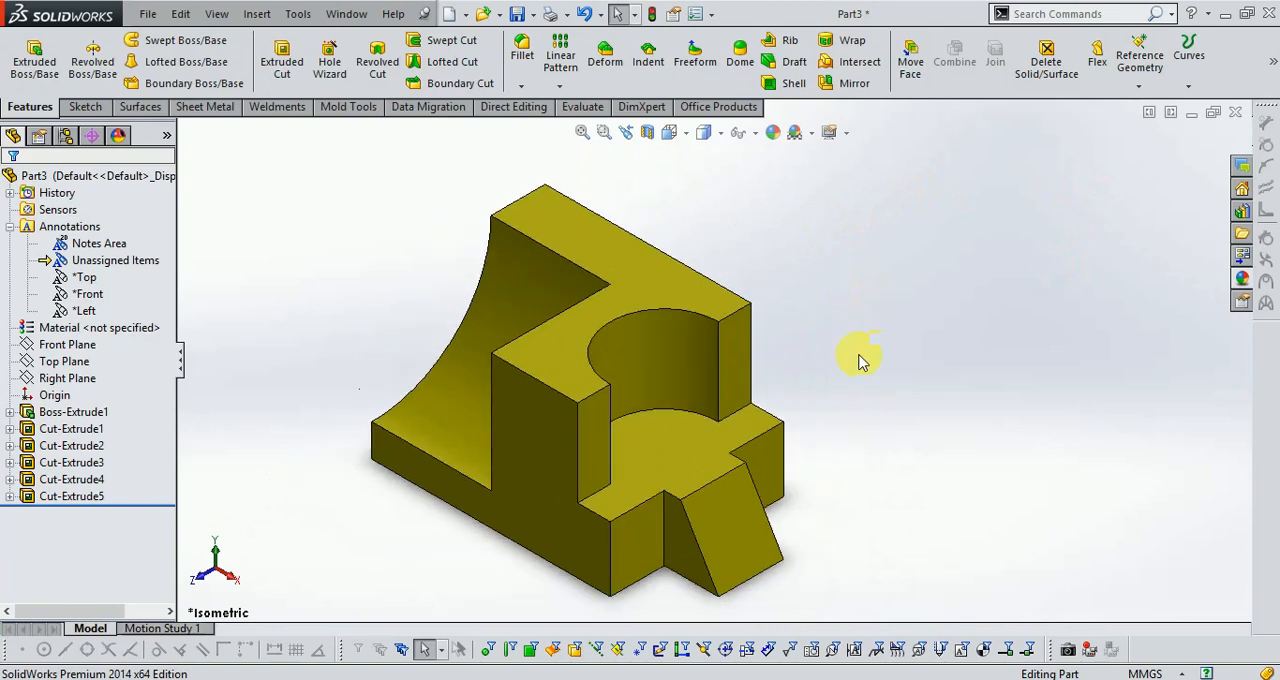